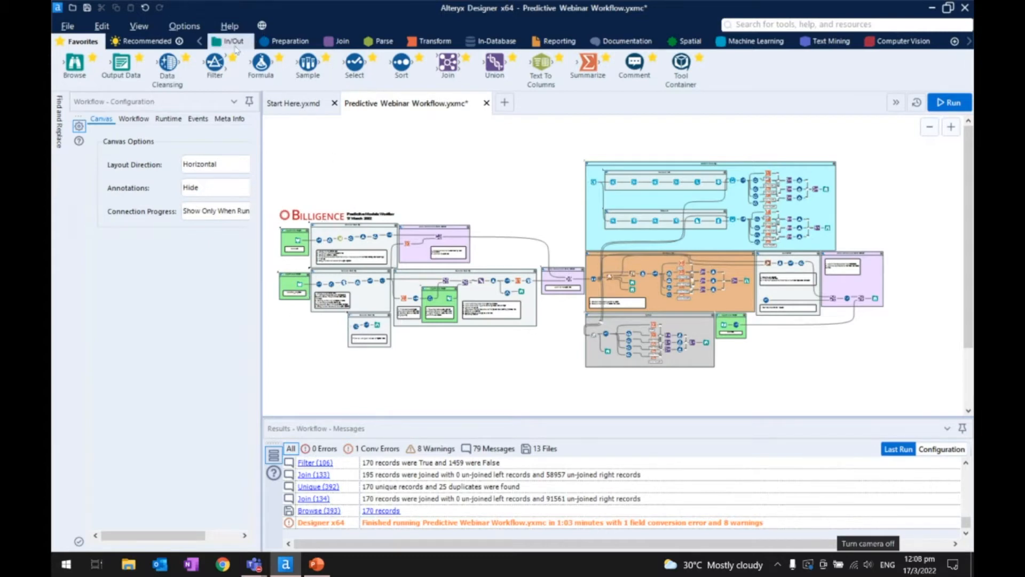
# - Look through the tools offered in the In/Out, Preparation and Join categories
pyautogui.click(235, 41)
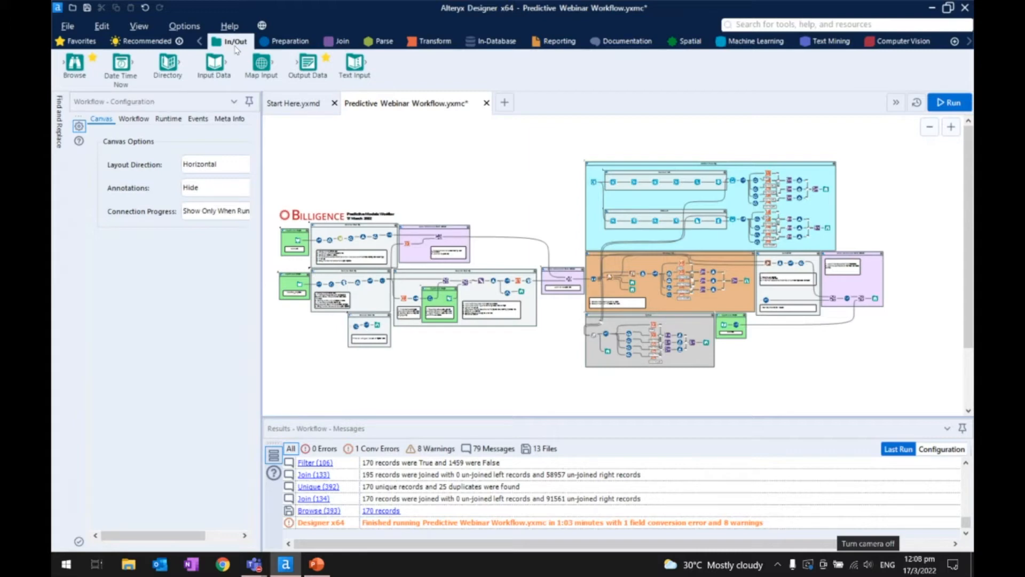
pyautogui.click(271, 48)
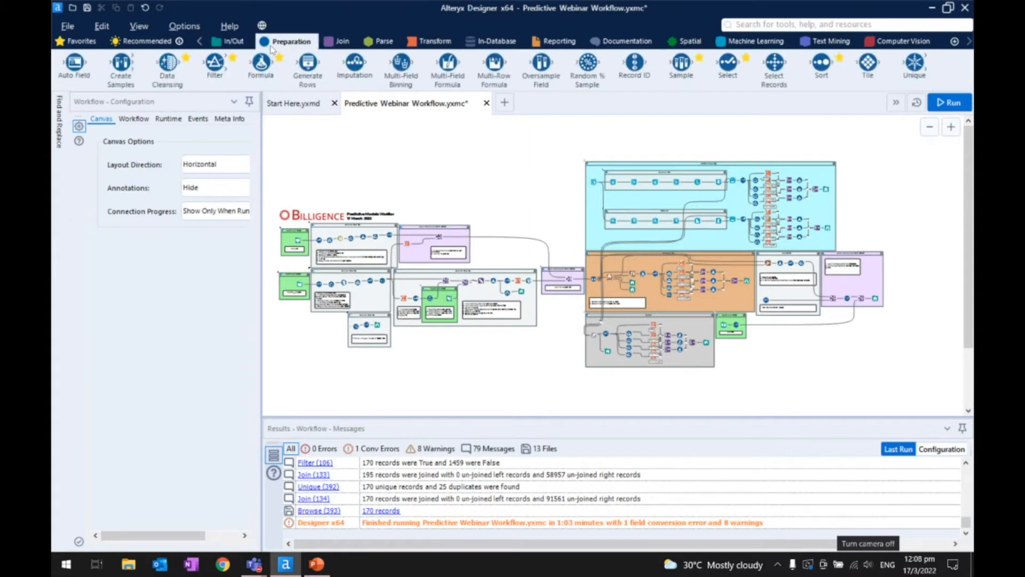
pyautogui.click(343, 49)
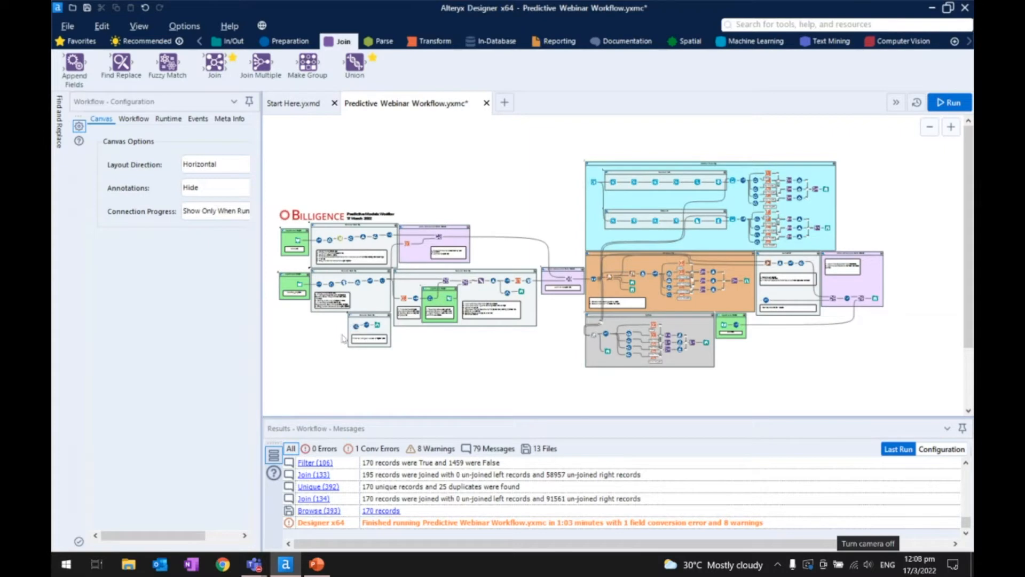
# - Place an Input Data tool on the empty canvas below the course_registration container and widen its configuration pane
pyautogui.scroll(1, 319, 315)
pyautogui.scroll(1, 331, 304)
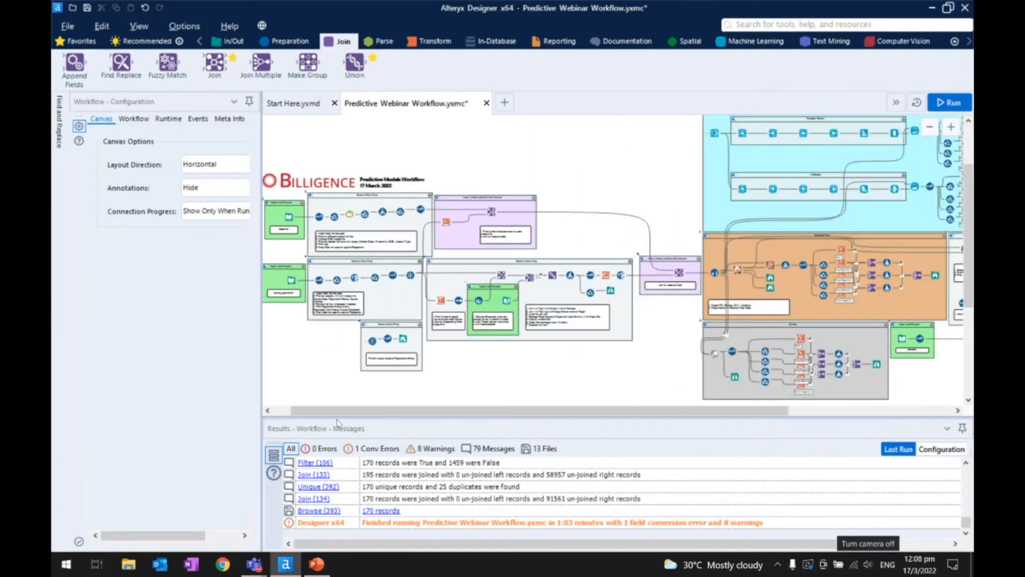
pyautogui.scroll(1, 344, 325)
pyautogui.scroll(3, 352, 333)
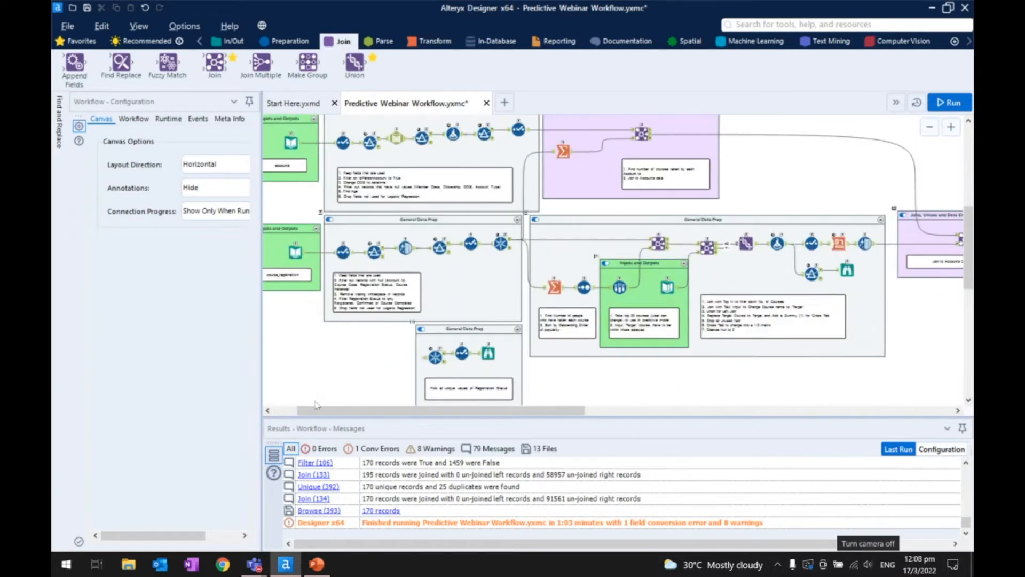
pyautogui.scroll(-3, 368, 344)
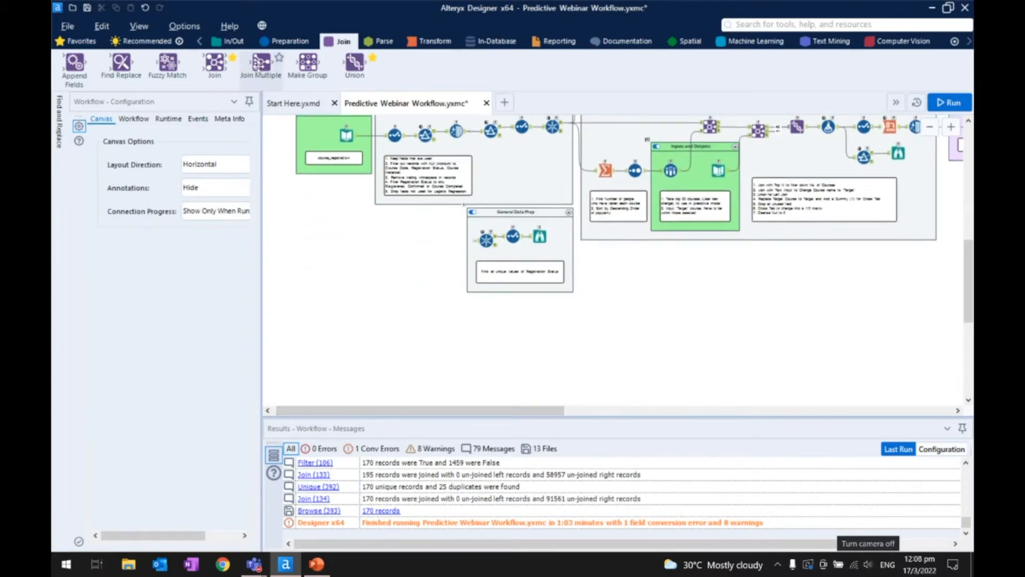
pyautogui.click(230, 43)
pyautogui.moveTo(214, 63); pyautogui.dragTo(334, 346)
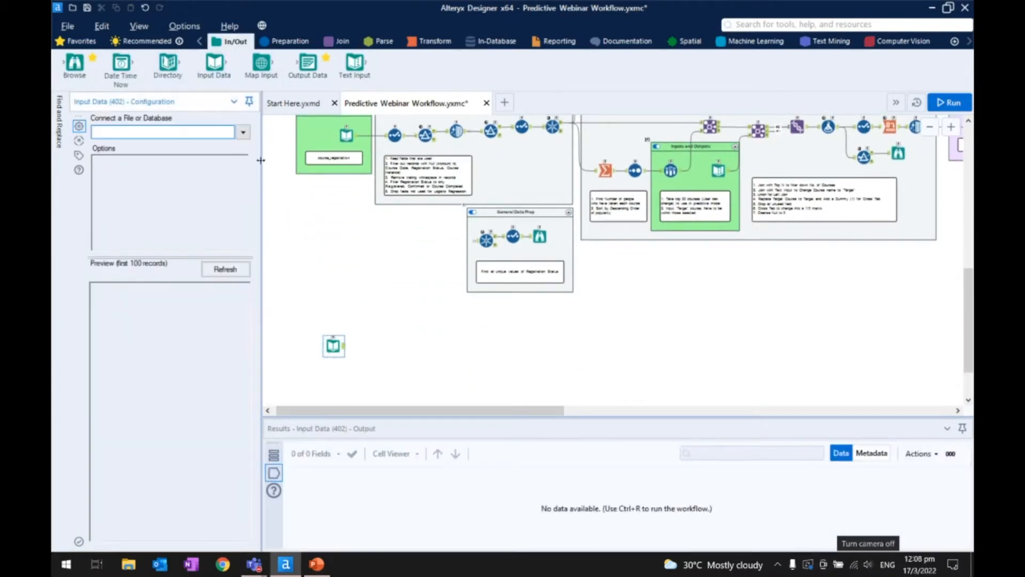
pyautogui.moveTo(262, 160); pyautogui.dragTo(350, 182)
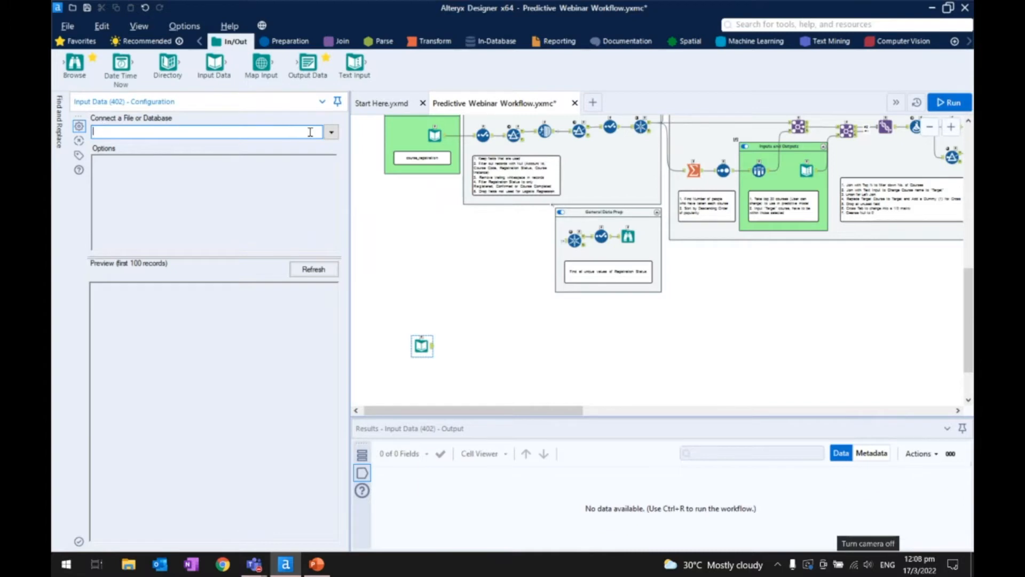
# - Open the file selection dialog for the new Input Data tool's connection and move it over the canvas
pyautogui.click(331, 134)
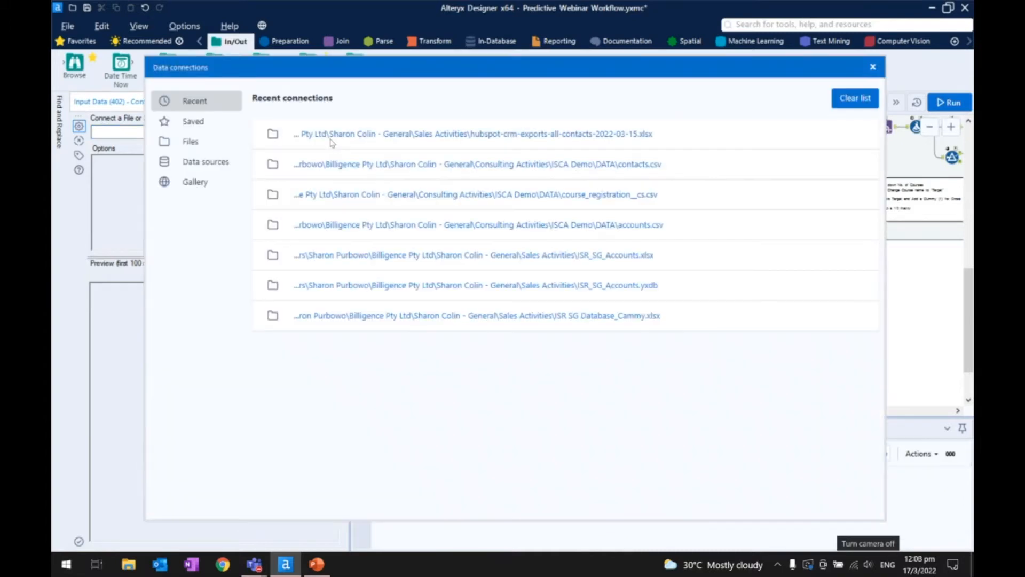
pyautogui.click(220, 145)
pyautogui.click(604, 141)
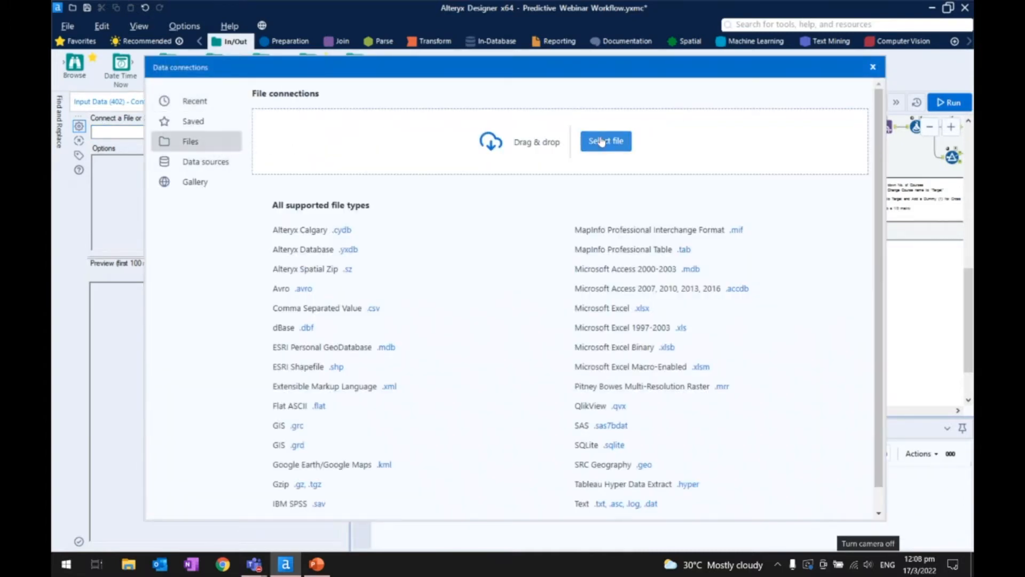
pyautogui.moveTo(737, 85); pyautogui.dragTo(468, 114)
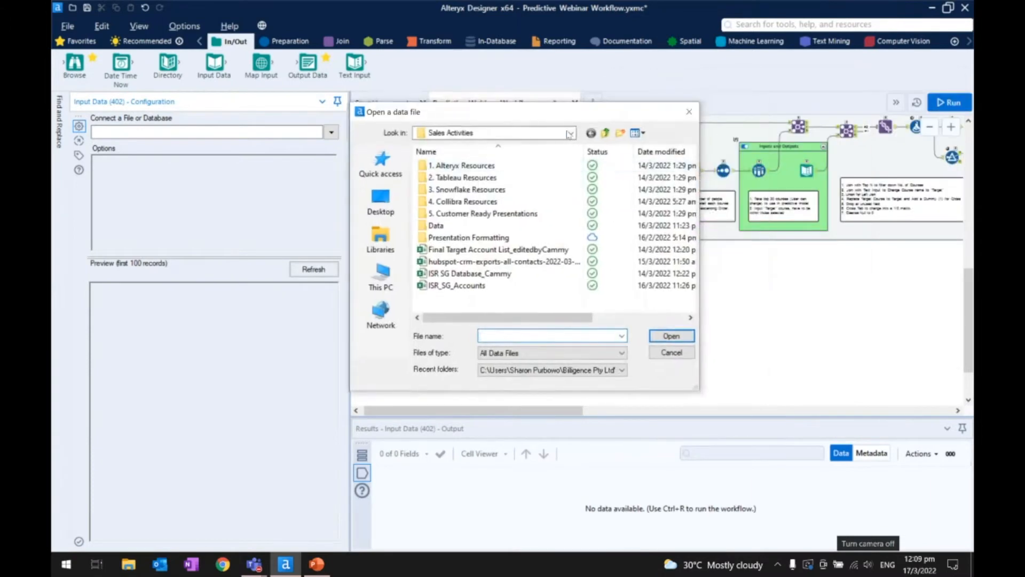
pyautogui.click(606, 133)
pyautogui.doubleClick(511, 177)
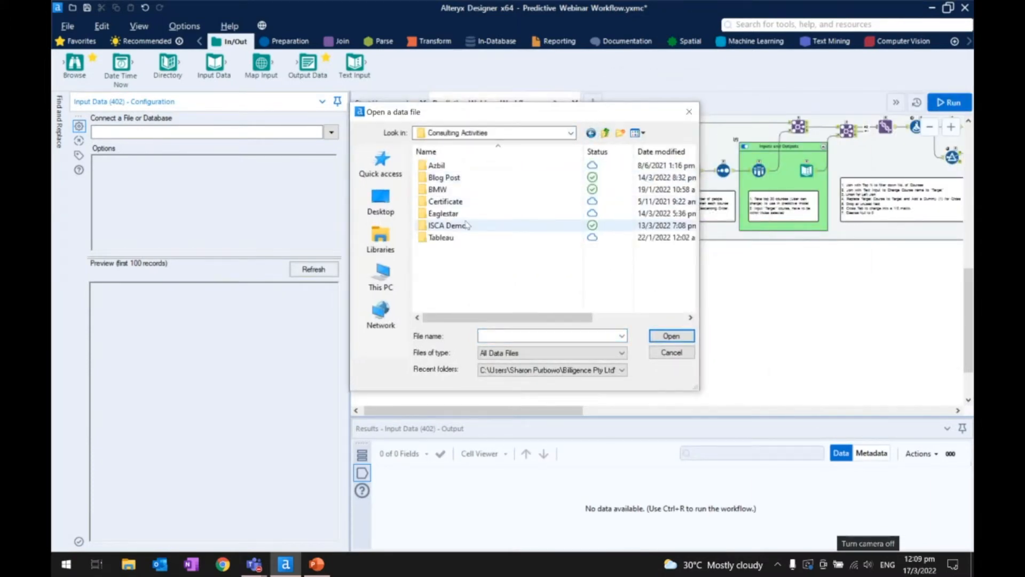
pyautogui.click(380, 239)
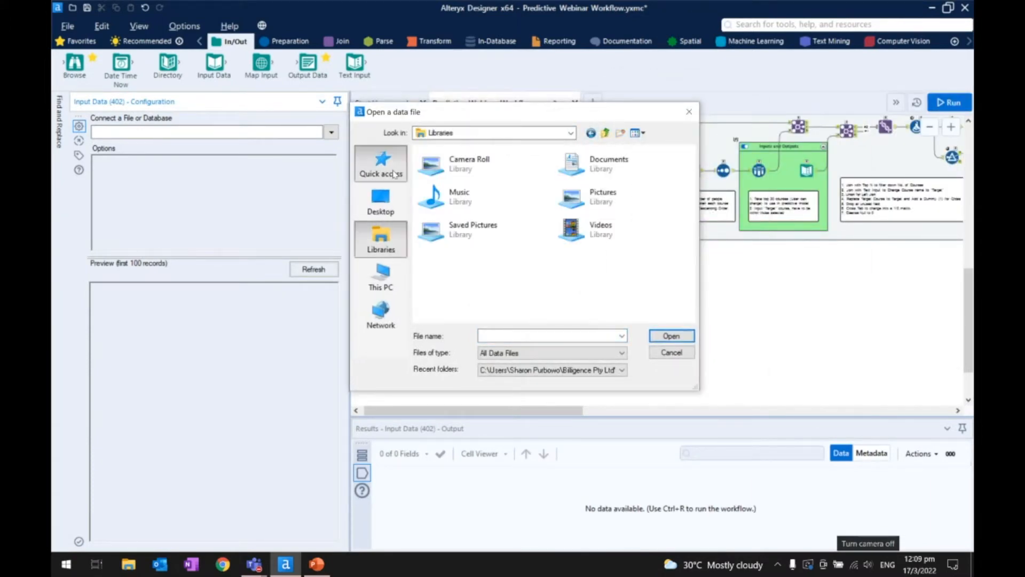
pyautogui.click(381, 163)
pyautogui.click(380, 202)
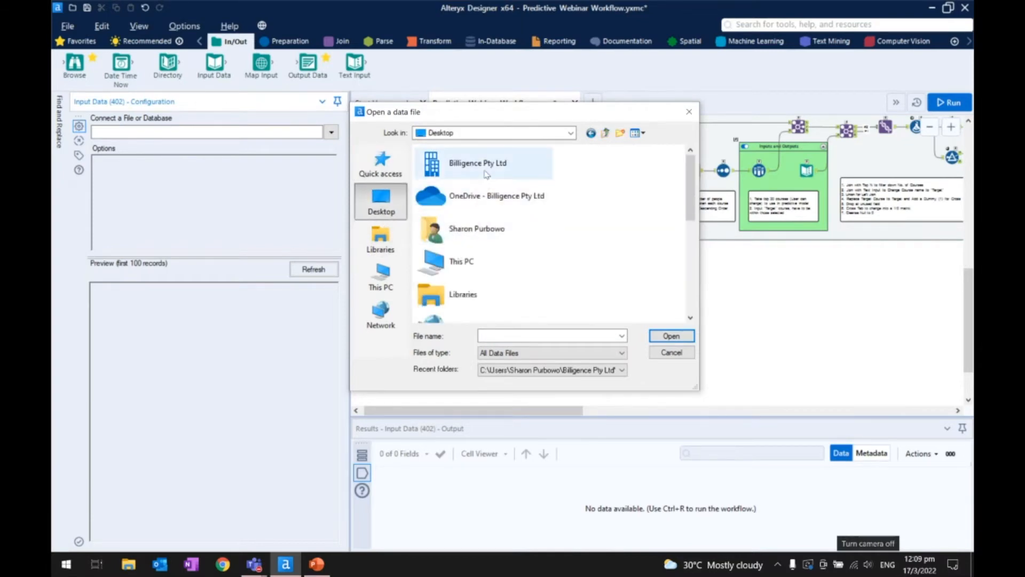
pyautogui.doubleClick(483, 170)
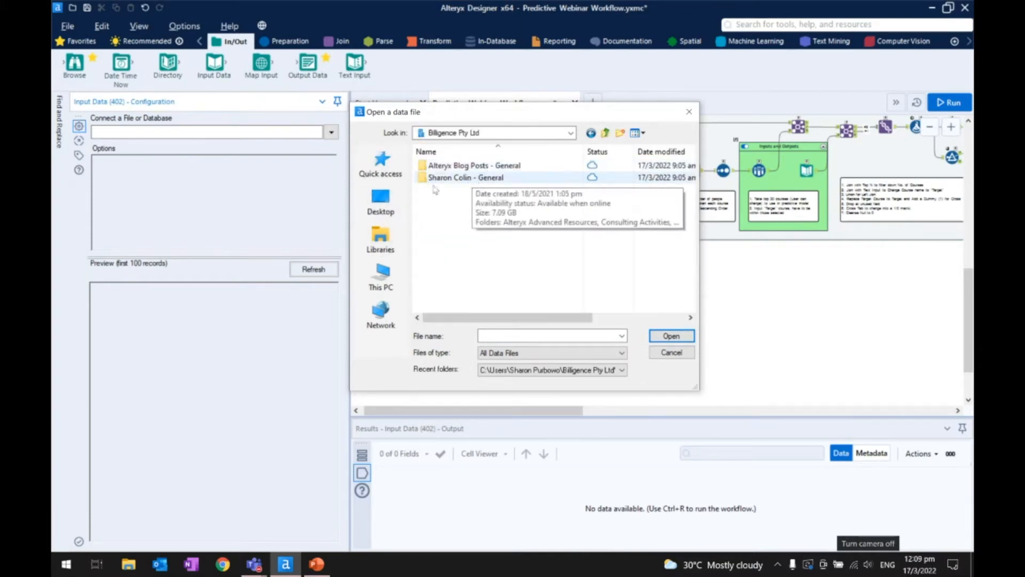
# - Connect the Input Data tool to the accounts_raw file in the Data folder under Marketing in the Documents library
pyautogui.click(380, 238)
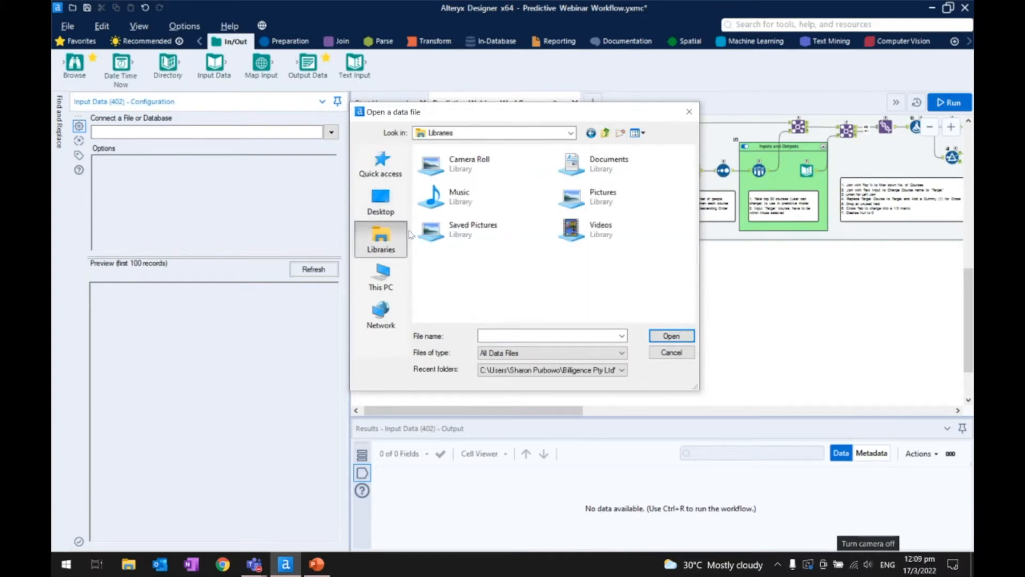
pyautogui.doubleClick(614, 161)
pyautogui.scroll(-3, 464, 240)
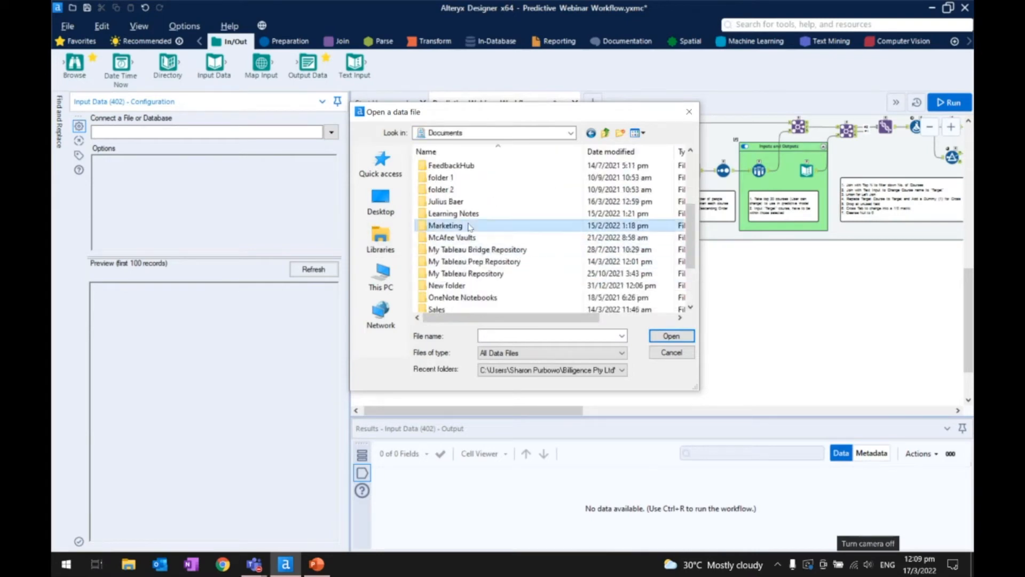
pyautogui.doubleClick(470, 225)
pyautogui.doubleClick(452, 165)
pyautogui.doubleClick(446, 165)
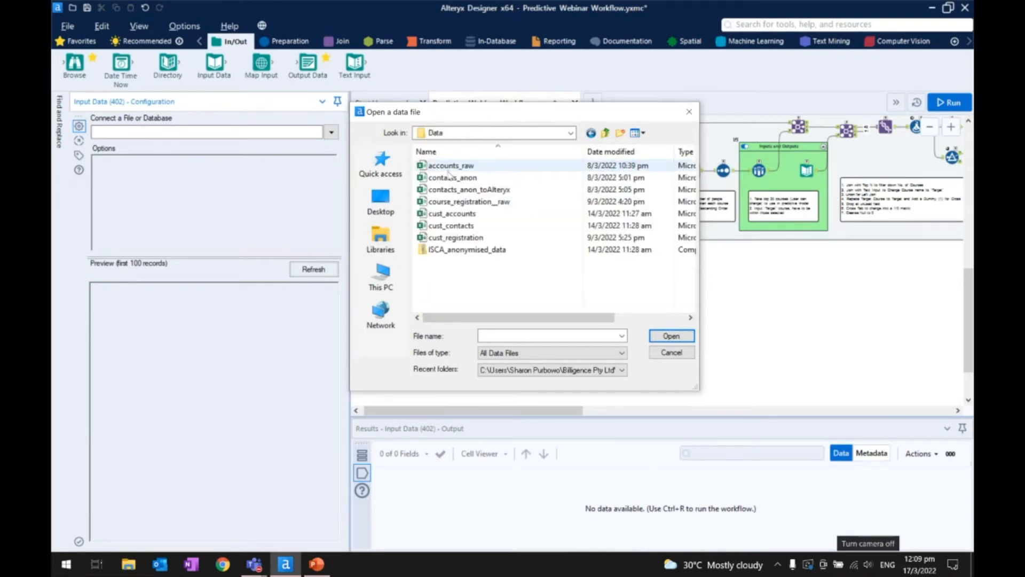
pyautogui.doubleClick(452, 165)
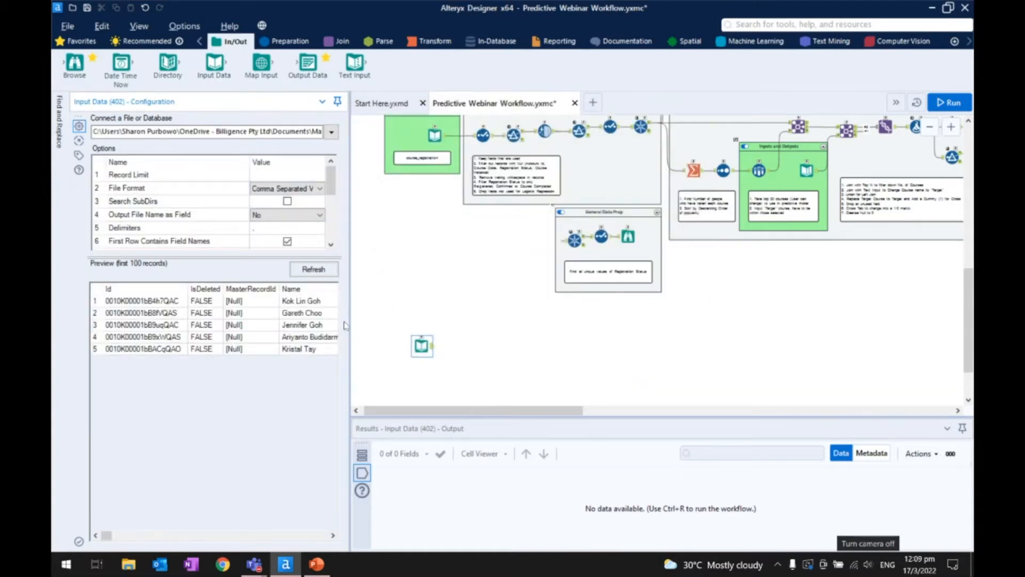
pyautogui.click(413, 346)
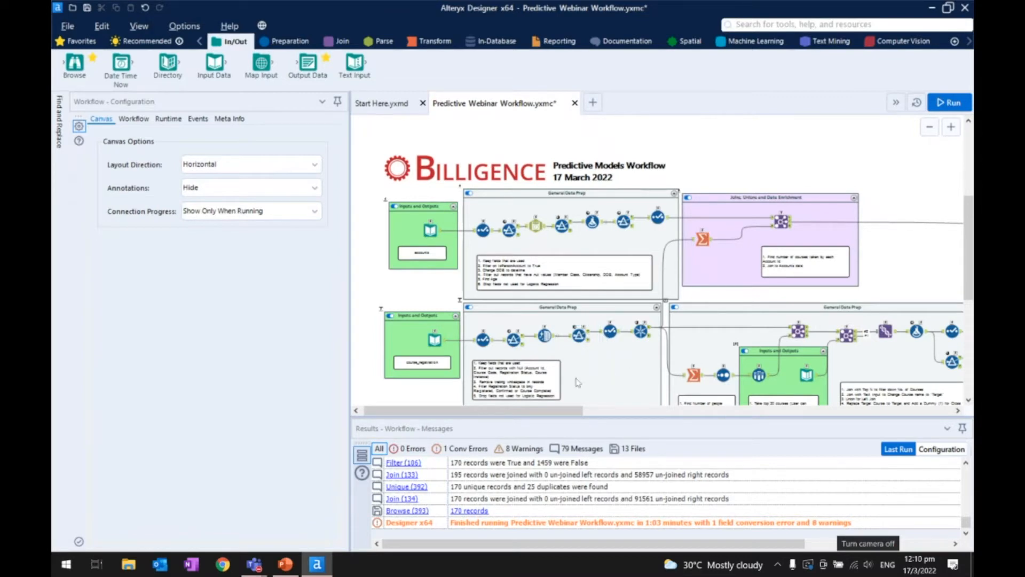
# - Show the output records of the accounts Input Data tool in an enlarged results pane
pyautogui.scroll(4, 433, 337)
pyautogui.scroll(4, 415, 300)
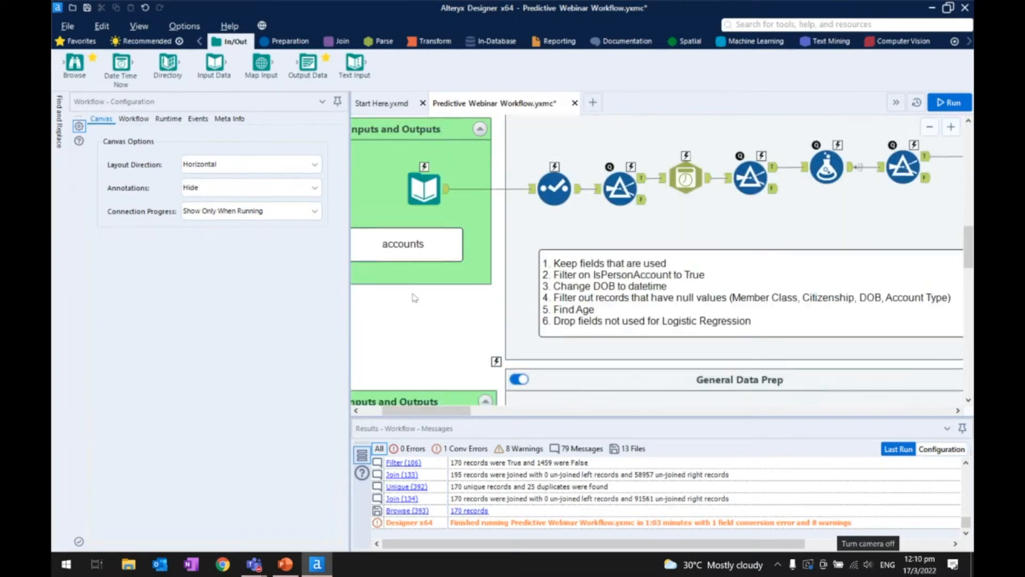
pyautogui.moveTo(419, 411); pyautogui.dragTo(402, 411)
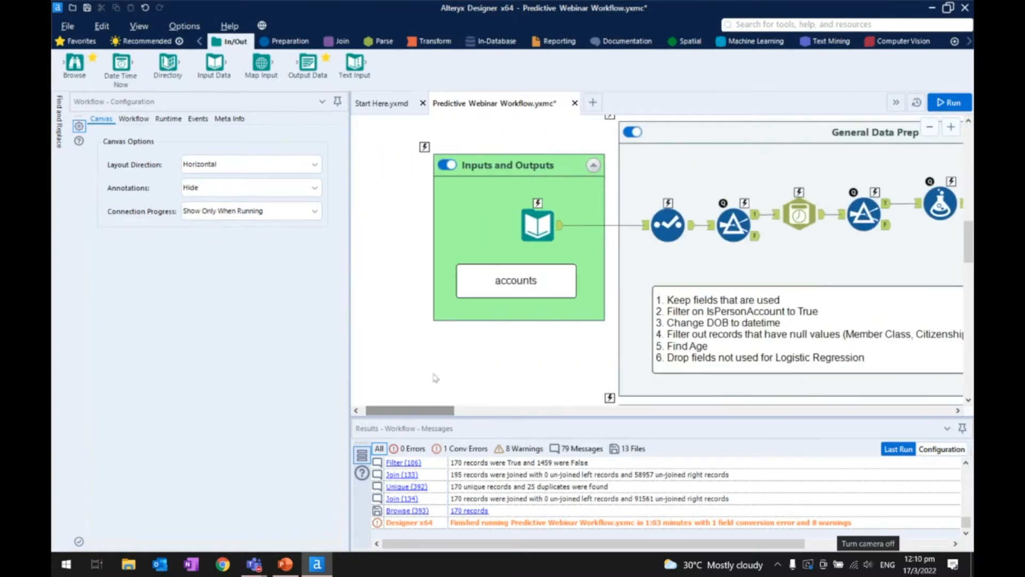
pyautogui.click(537, 242)
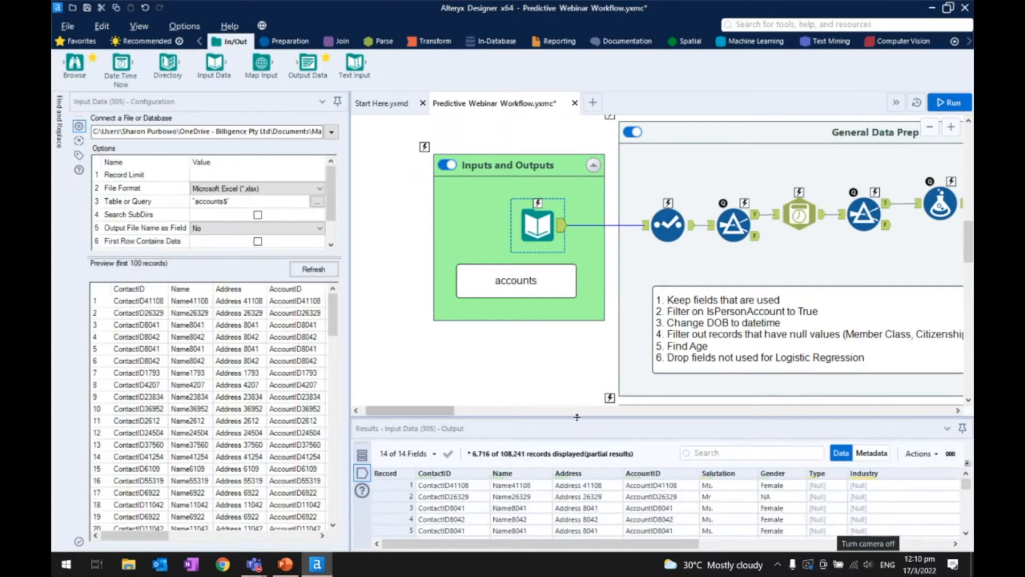
pyautogui.moveTo(576, 417); pyautogui.dragTo(577, 326)
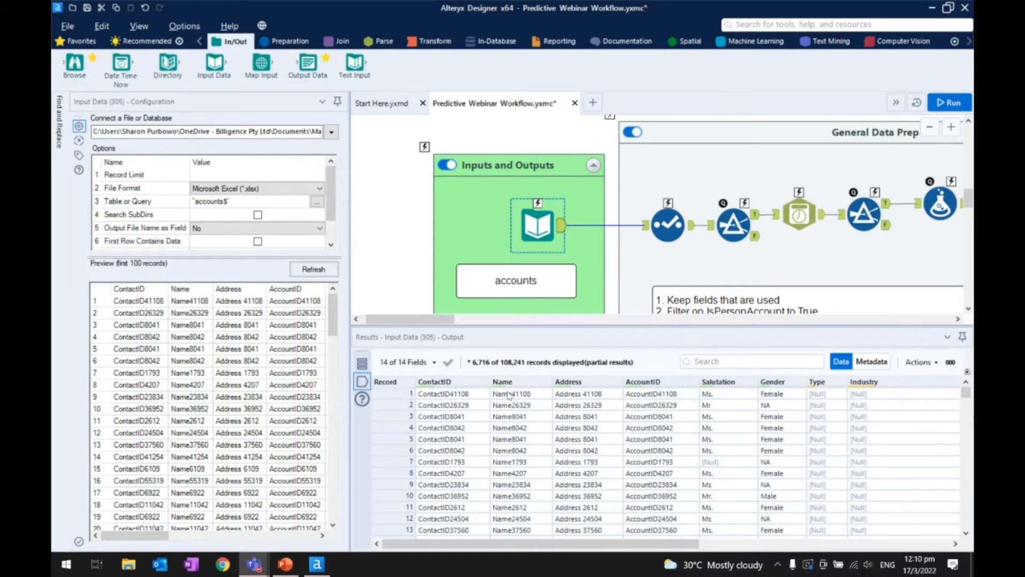
# - Show the output records of the course_registration Input Data tool
pyautogui.scroll(-5, 502, 212)
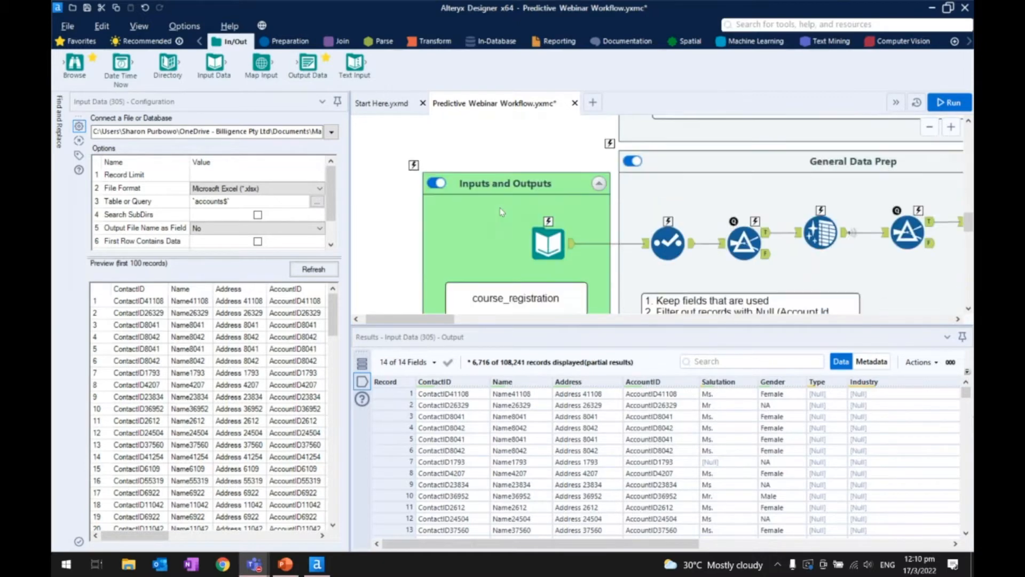
pyautogui.click(547, 244)
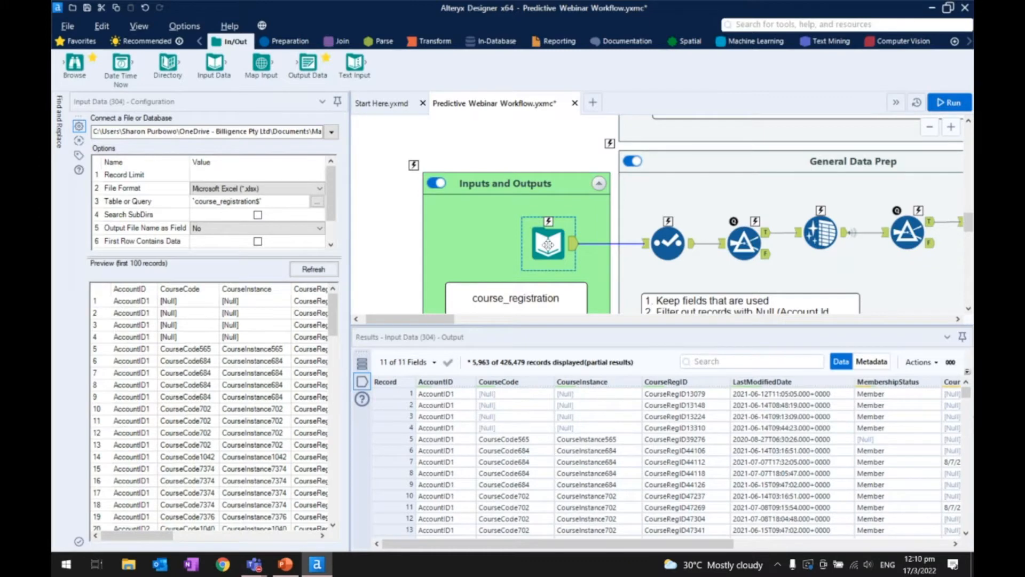
pyautogui.scroll(-1, 547, 244)
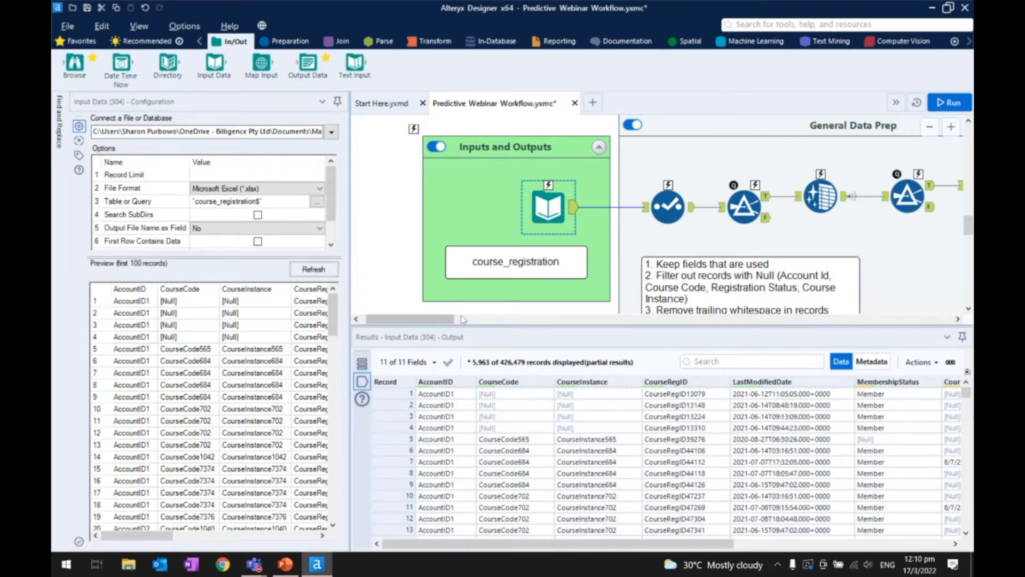
# - Find the contacts Input Data tool beside the Python container and show its output records
pyautogui.moveTo(460, 319); pyautogui.dragTo(808, 321)
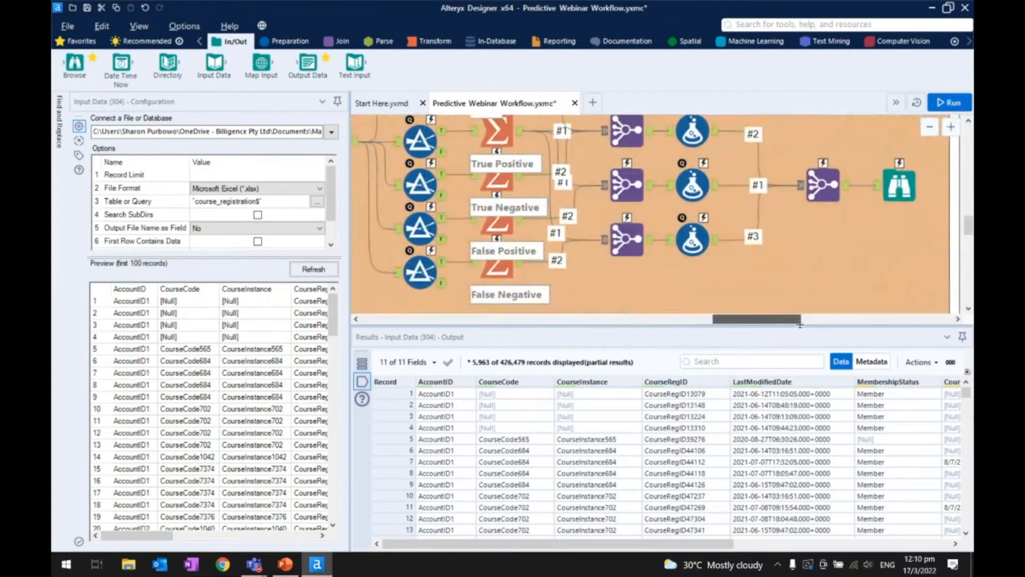
pyautogui.scroll(-5, 788, 274)
pyautogui.scroll(-1, 787, 274)
pyautogui.click(760, 235)
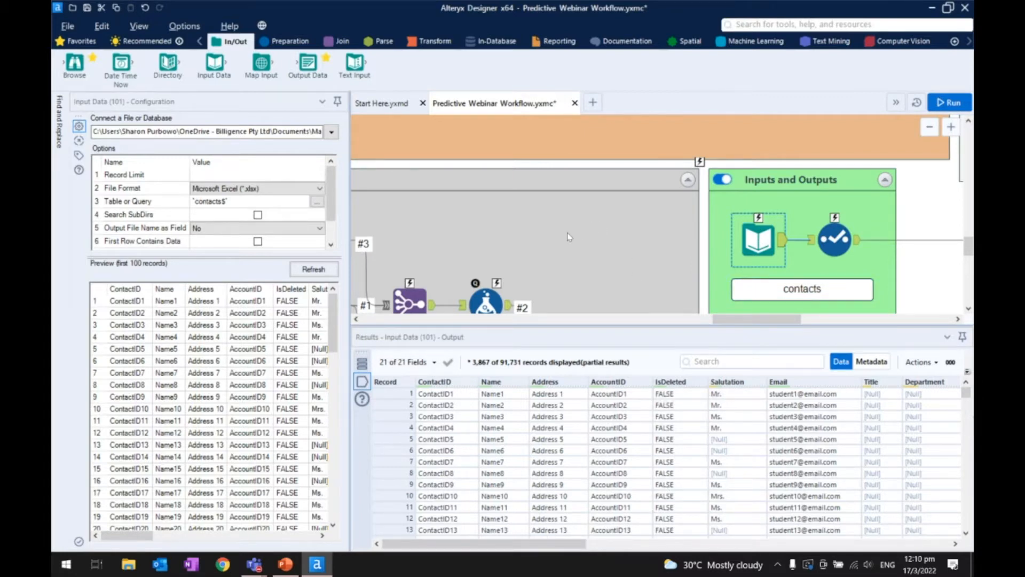
# - Return to the start of the workflow and examine the General Data Prep container of the accounts branch
pyautogui.scroll(-2, 600, 228)
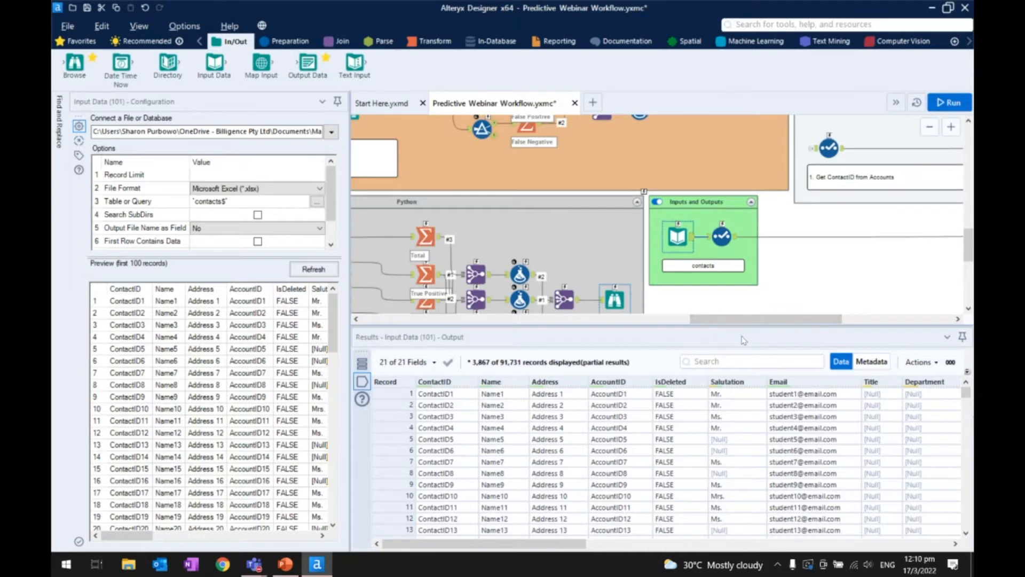
pyautogui.moveTo(742, 319); pyautogui.dragTo(602, 334)
pyautogui.moveTo(488, 339); pyautogui.dragTo(343, 325)
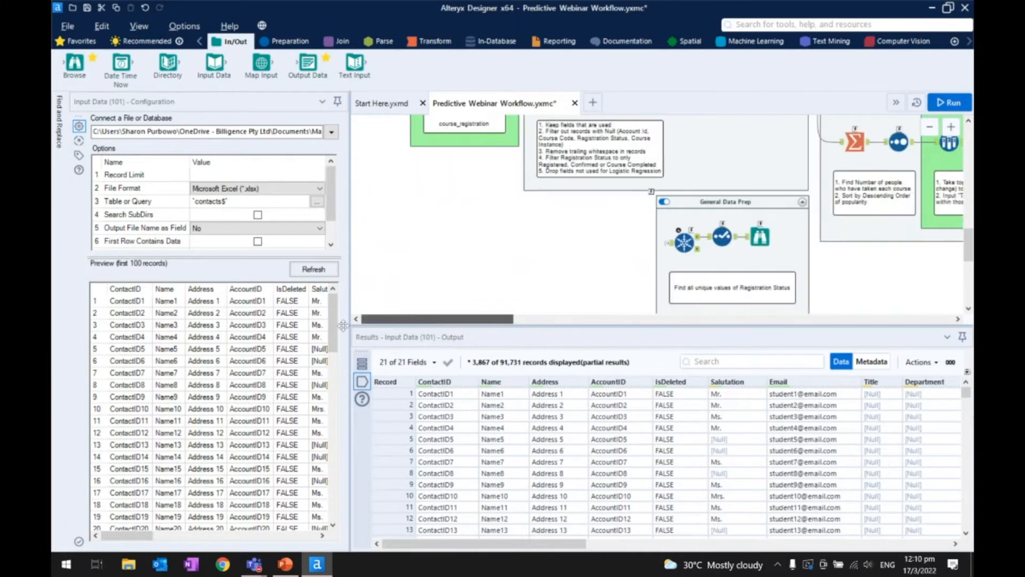
pyautogui.scroll(5, 461, 258)
pyautogui.scroll(5, 461, 258)
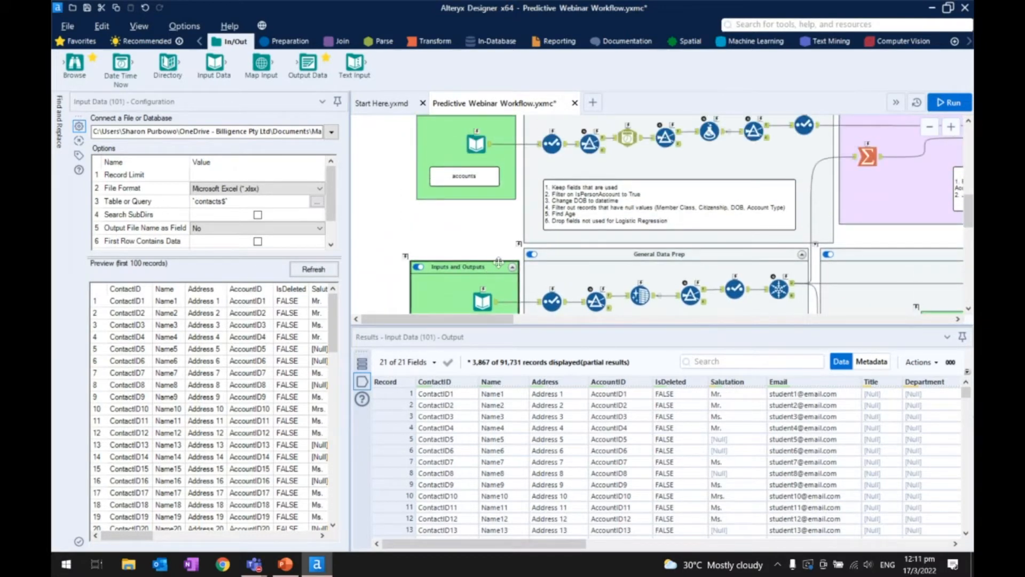
pyautogui.scroll(-2, 627, 220)
pyautogui.scroll(-1, 627, 220)
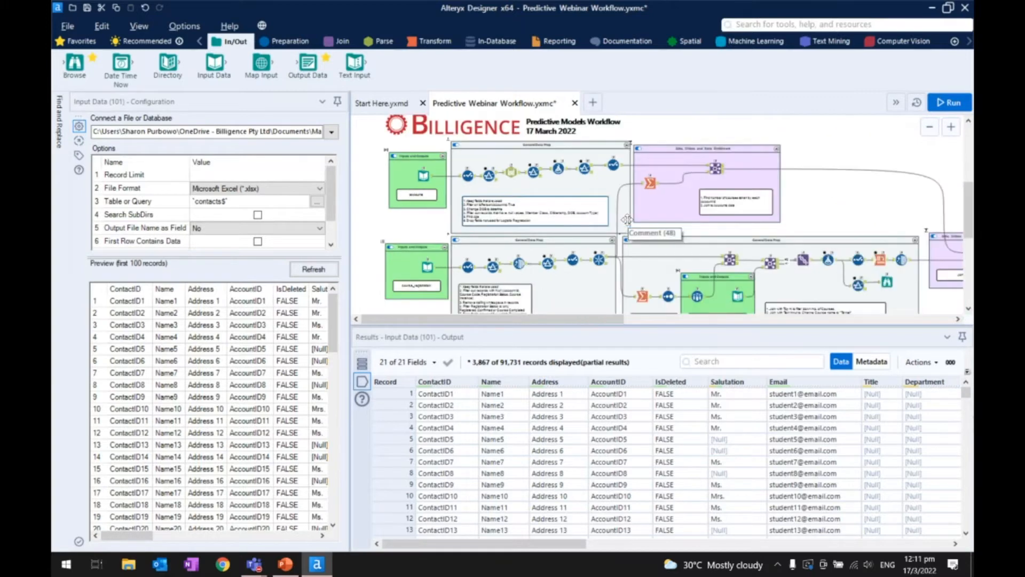
pyautogui.scroll(-1, 625, 227)
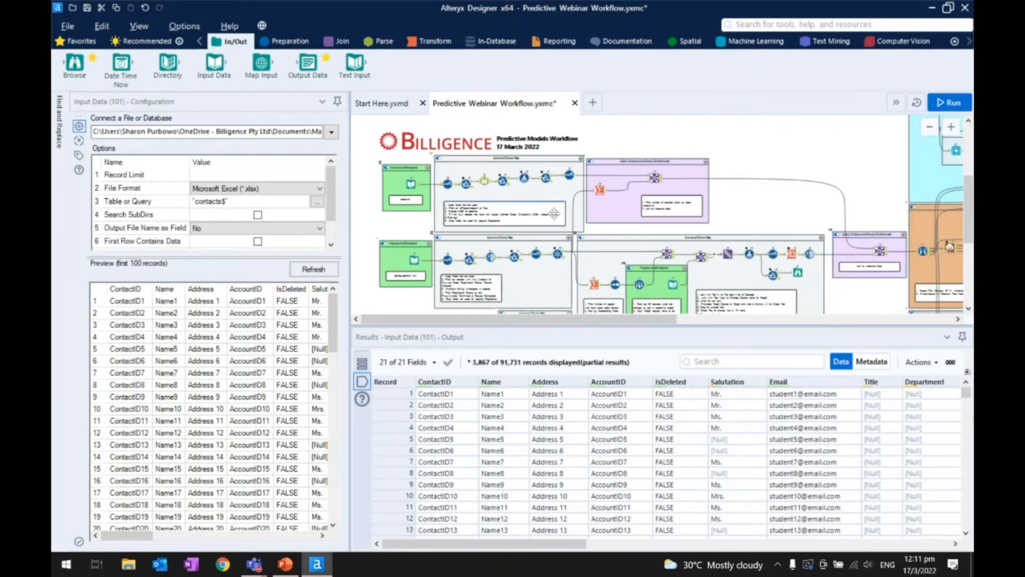
pyautogui.scroll(4, 513, 258)
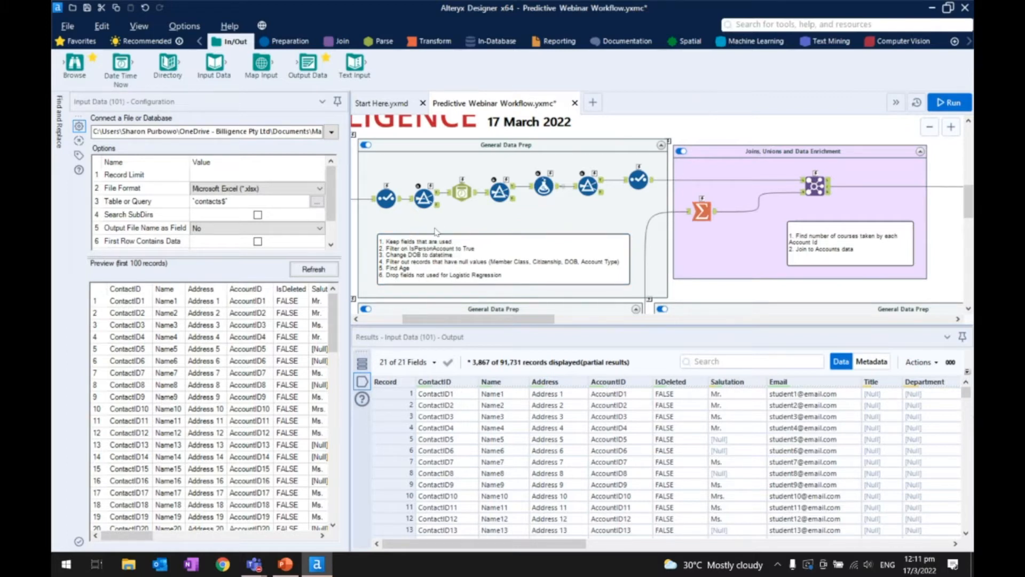
# - Inspect the DateTime, Age Formula and age-range Filter tools in the accounts branch's General Data Prep container
pyautogui.click(468, 194)
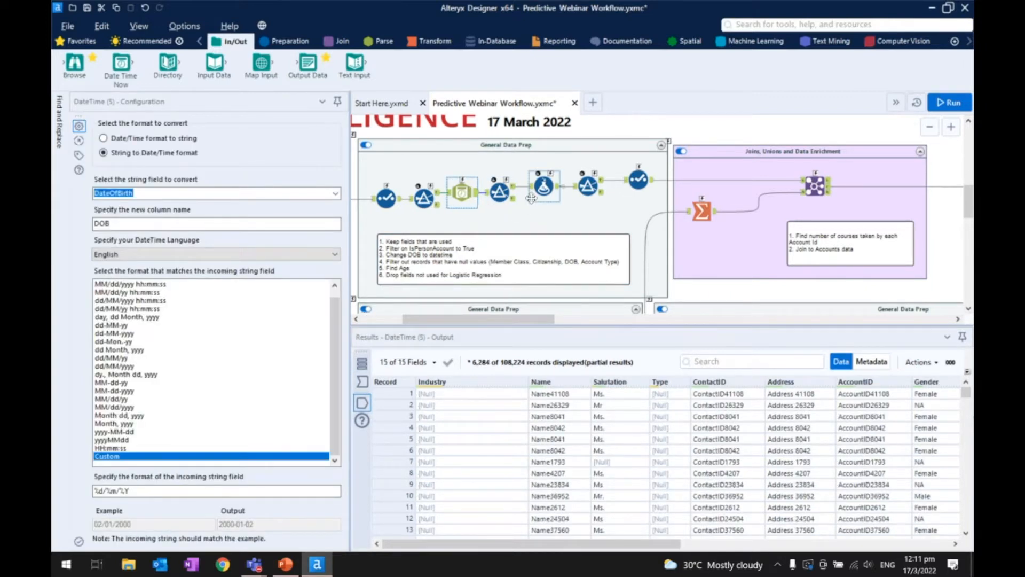
pyautogui.click(544, 186)
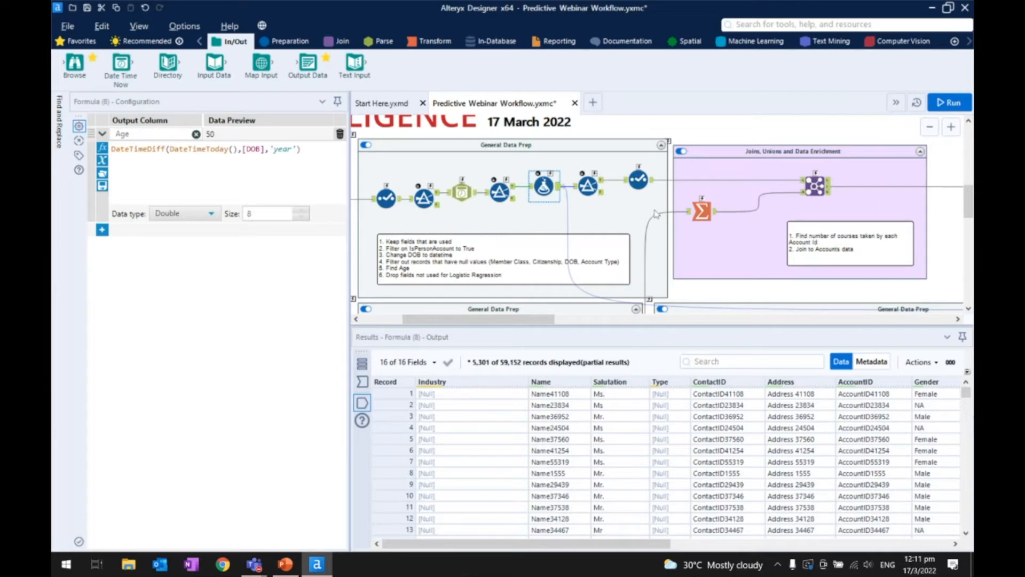
pyautogui.click(594, 193)
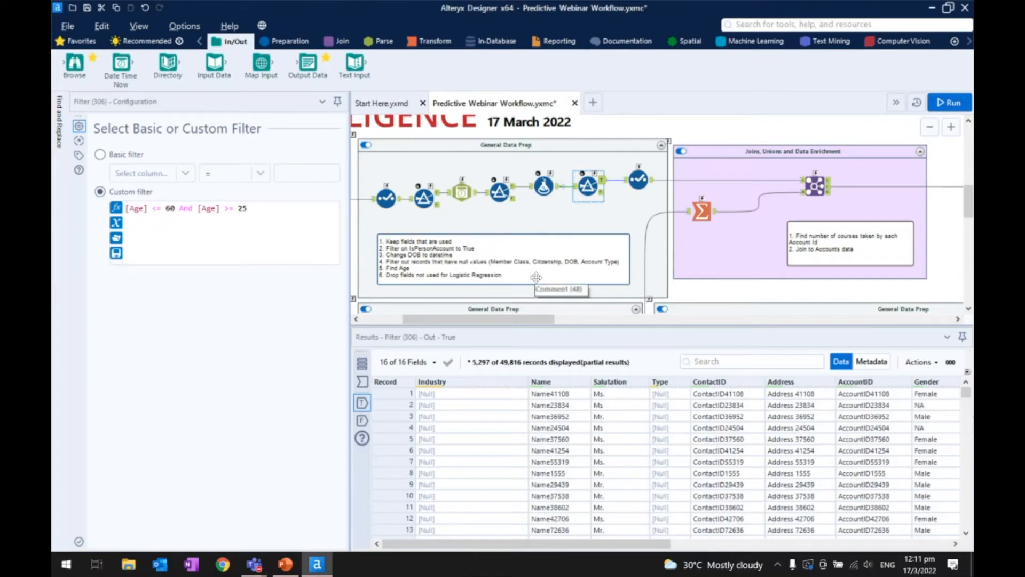
# - Go to the course registration branch and show the configuration and output records of its course_registration Input Data tool
pyautogui.scroll(-5, 550, 260)
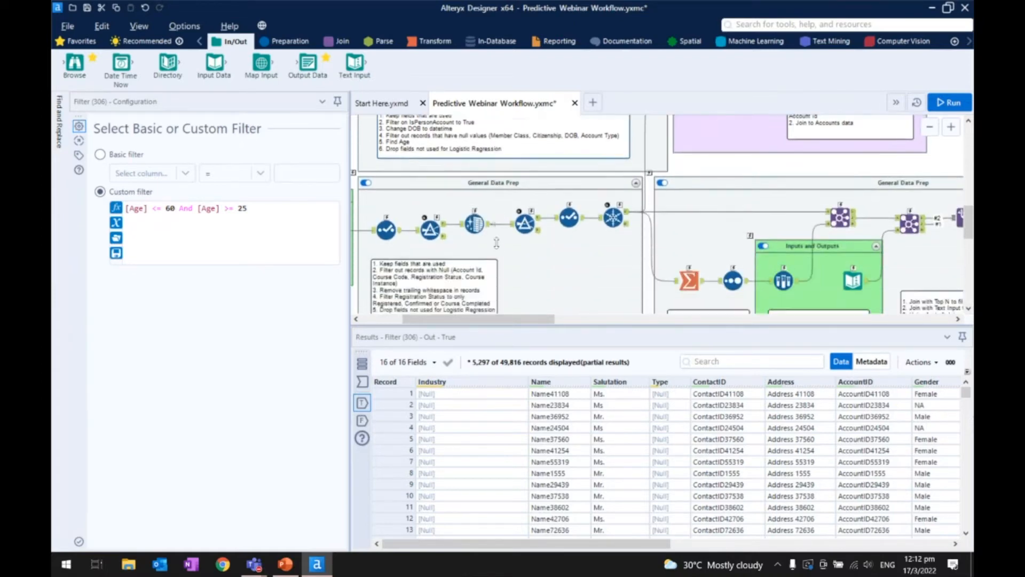
pyautogui.scroll(-1, 496, 243)
pyautogui.moveTo(462, 321); pyautogui.dragTo(435, 320)
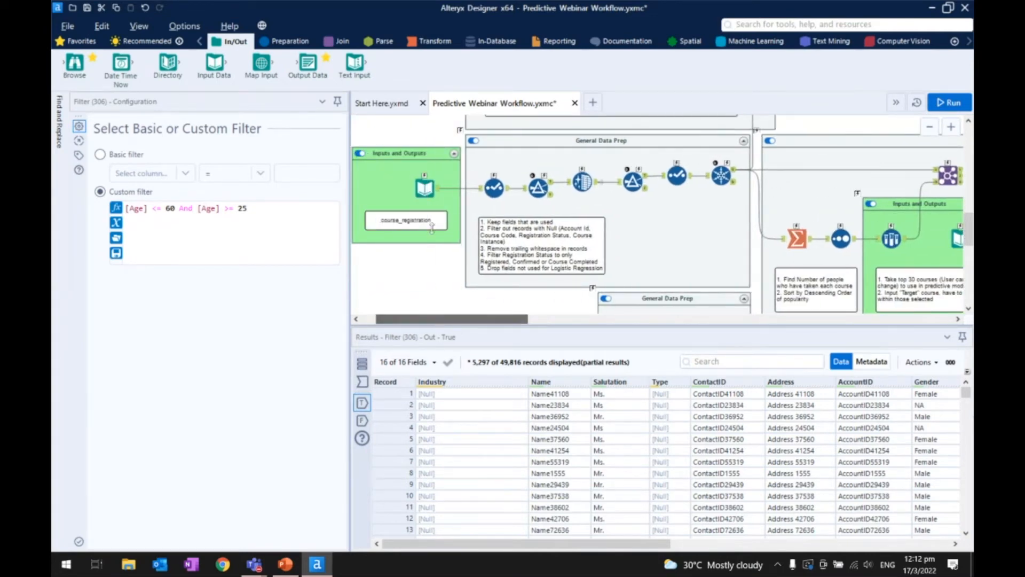
pyautogui.click(428, 187)
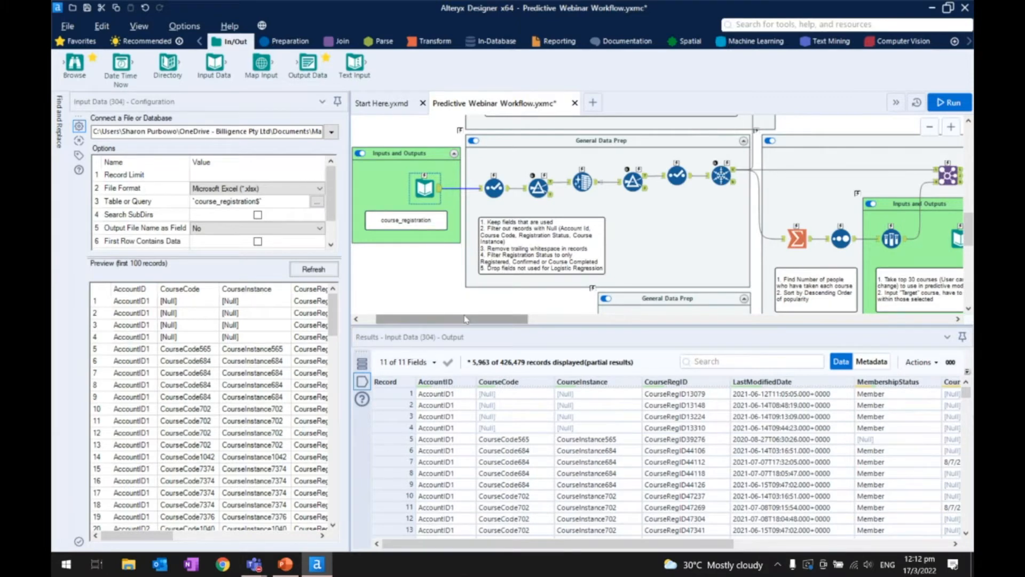
# - Show the configuration and output of the Sample tool that takes the top courses in the course registration branch
pyautogui.moveTo(464, 319); pyautogui.dragTo(517, 310)
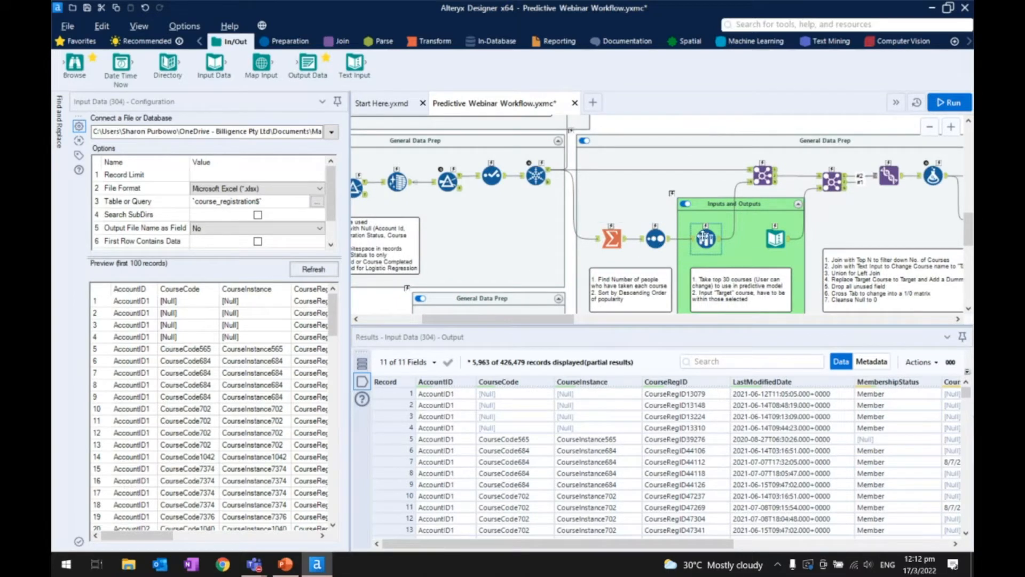
pyautogui.click(704, 240)
pyautogui.moveTo(573, 319); pyautogui.dragTo(601, 319)
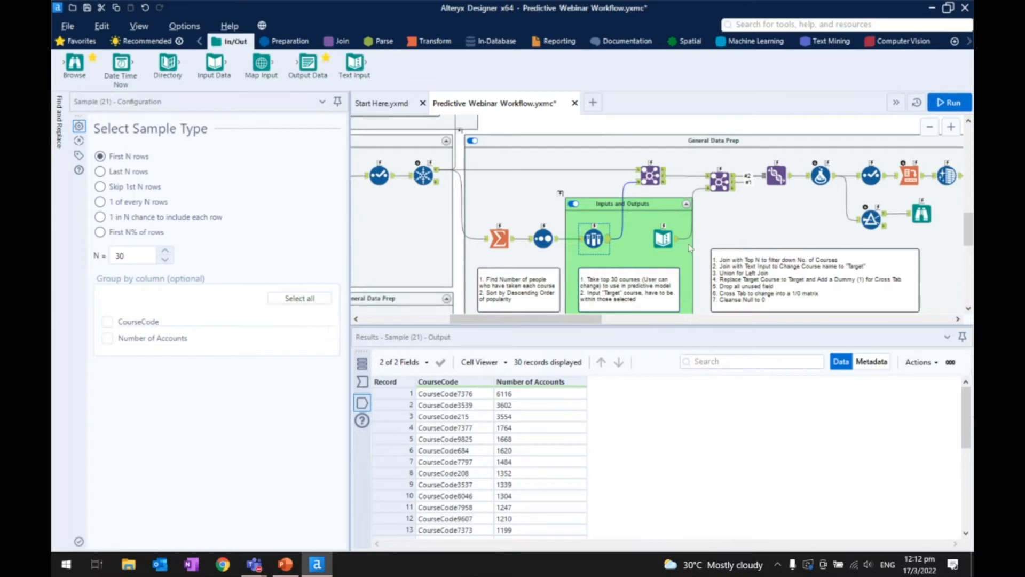
# - Open the Text Input tool beside the Sample tool and highlight its Target Course Code value
pyautogui.click(667, 243)
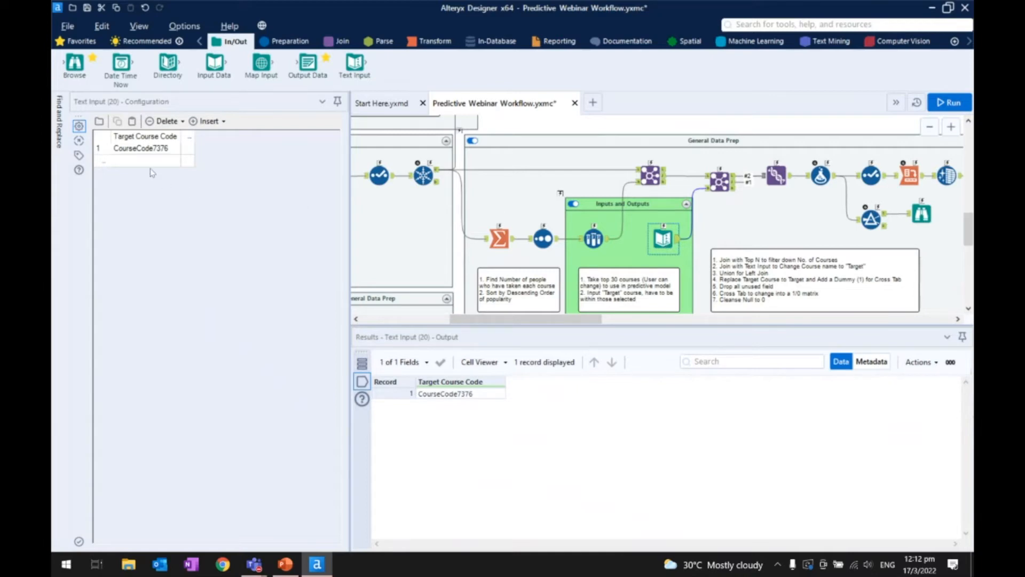
pyautogui.click(150, 149)
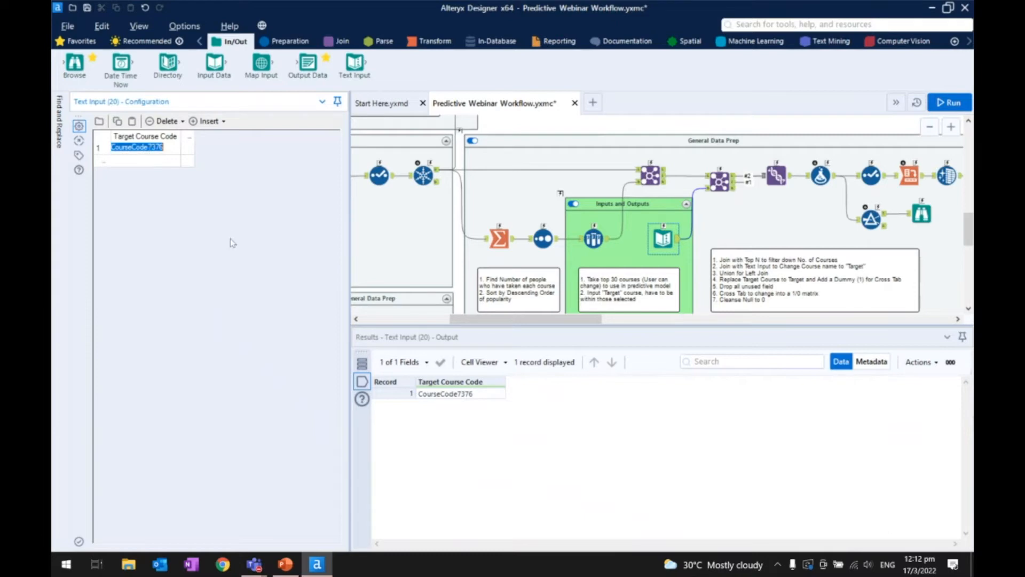
pyautogui.click(715, 229)
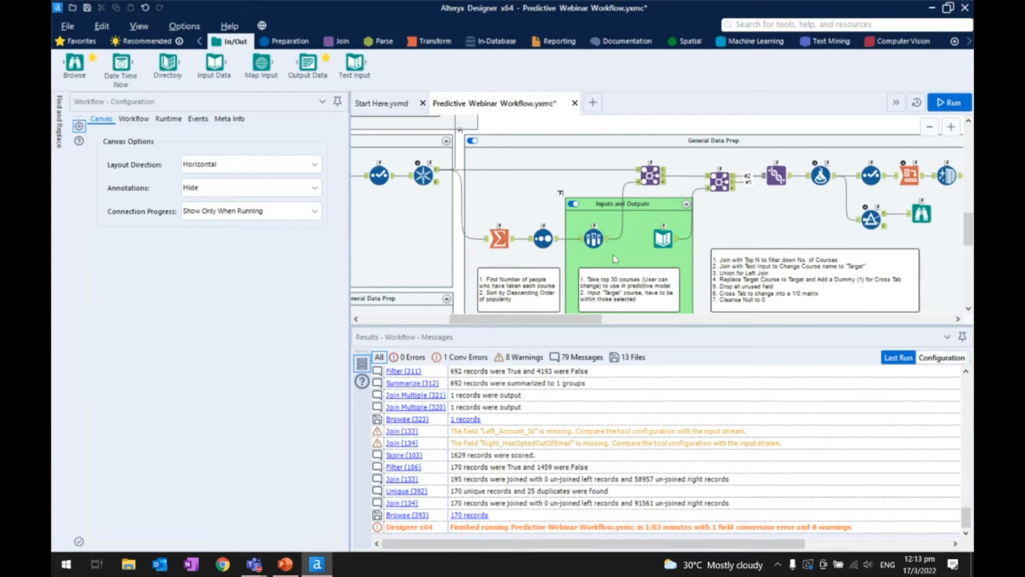
# - Switch to the Predictive Analytics presentation in PowerPoint, start the slide show from slide 11 and advance to the Binary Classification slide
pyautogui.hotkey('alt', 'Tab')
pyautogui.press('Tab')
pyautogui.press('Tab')
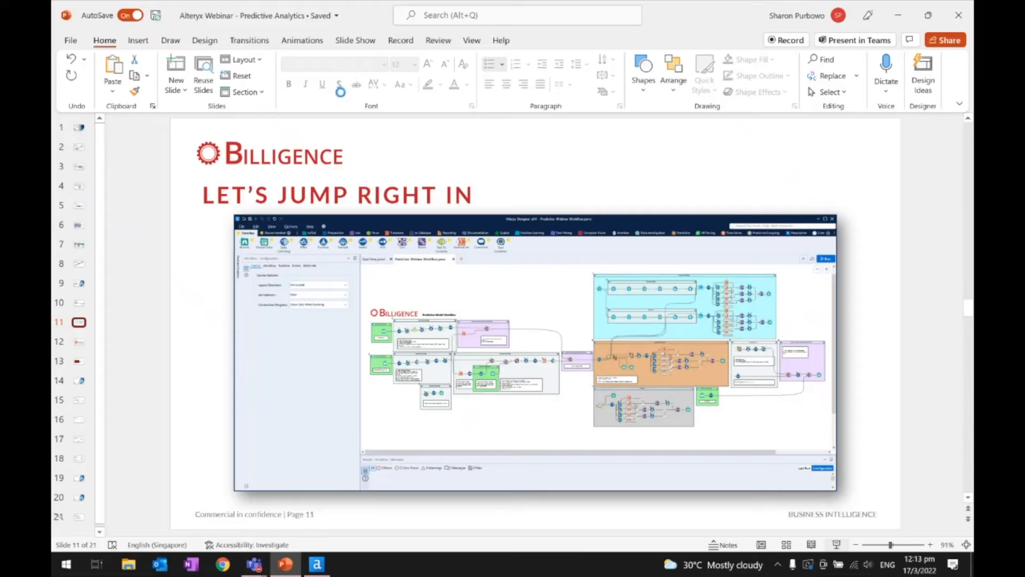
pyautogui.click(836, 544)
pyautogui.press('Right')
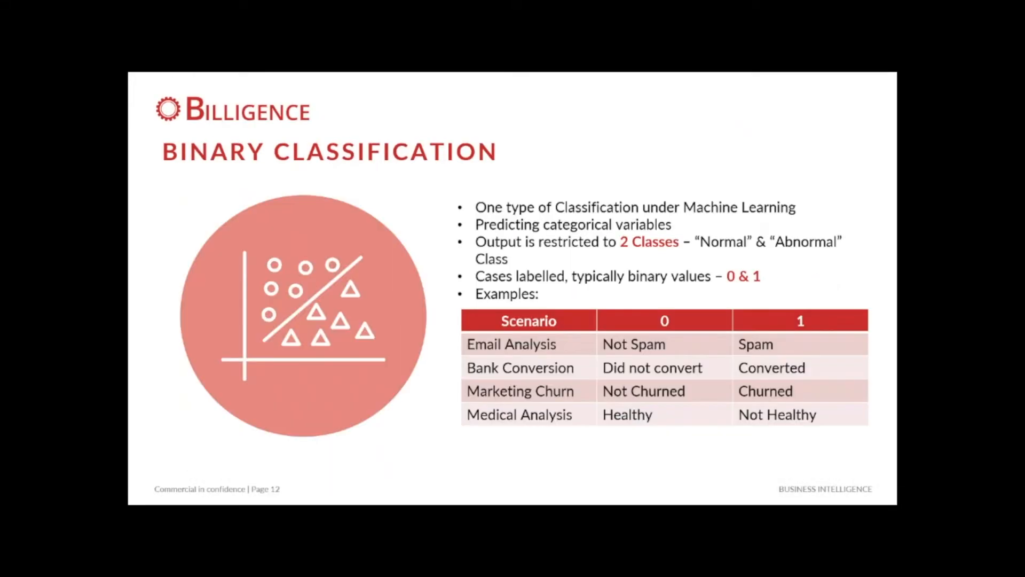
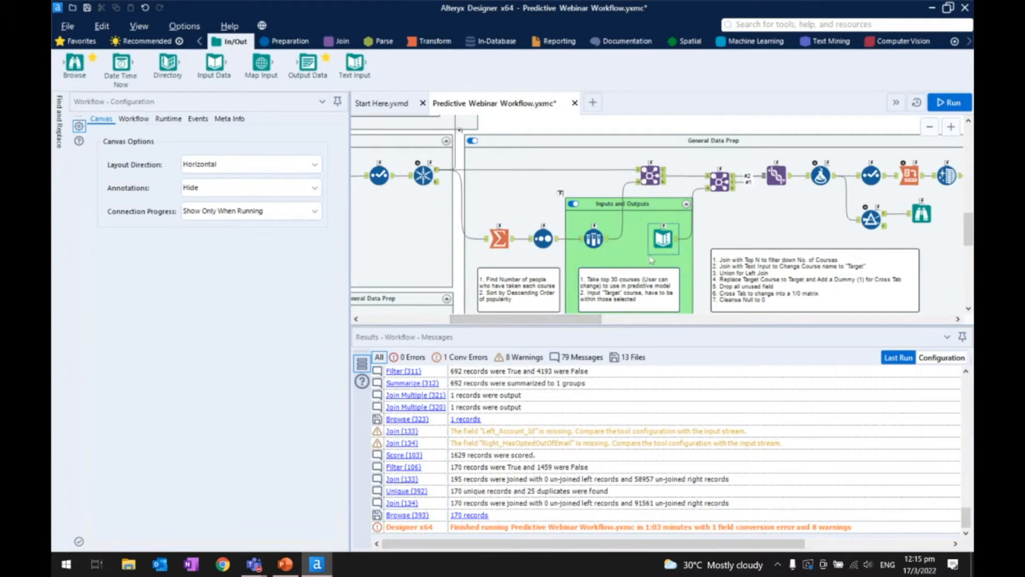
# - Show the Formula tool's Use_Course_Code expression in General Data Prep and expand its Dummy expression
pyautogui.scroll(2, 665, 243)
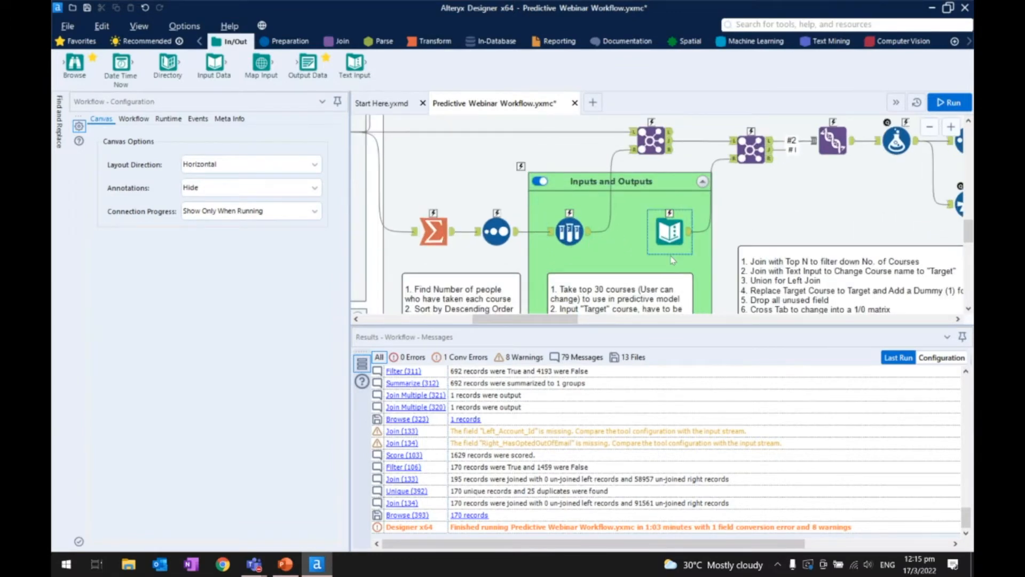
pyautogui.moveTo(543, 321); pyautogui.dragTo(585, 321)
pyautogui.click(646, 152)
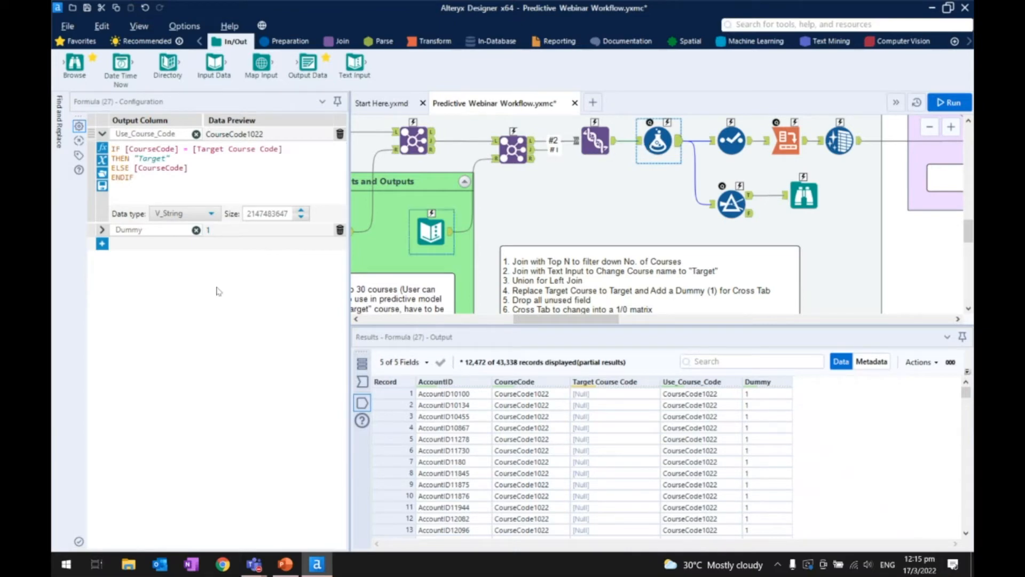
pyautogui.click(102, 230)
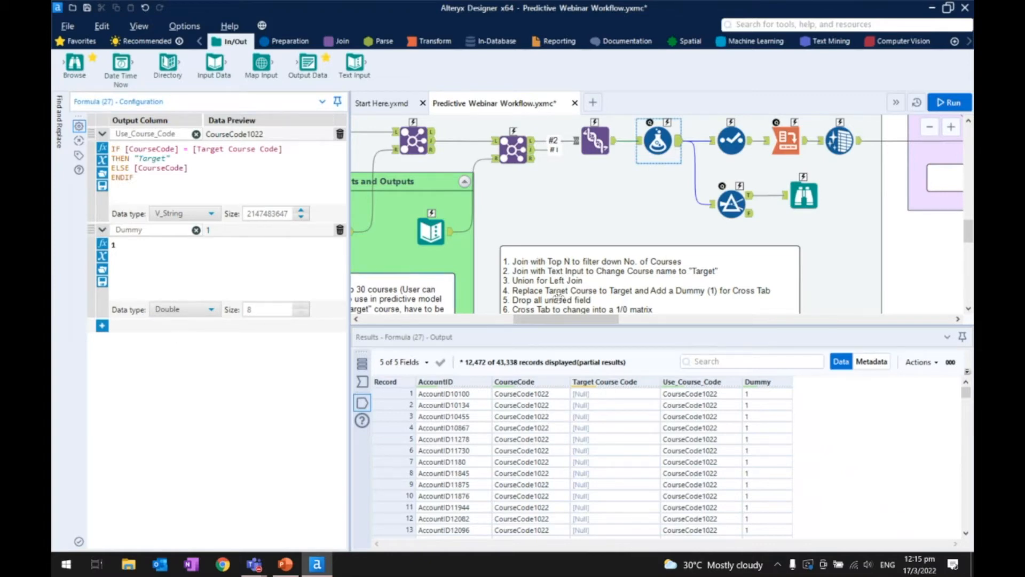
# - Show the Filter tool that keeps AccountID1 and the data profile of the Browse tool connected to it
pyautogui.moveTo(592, 319); pyautogui.dragTo(614, 320)
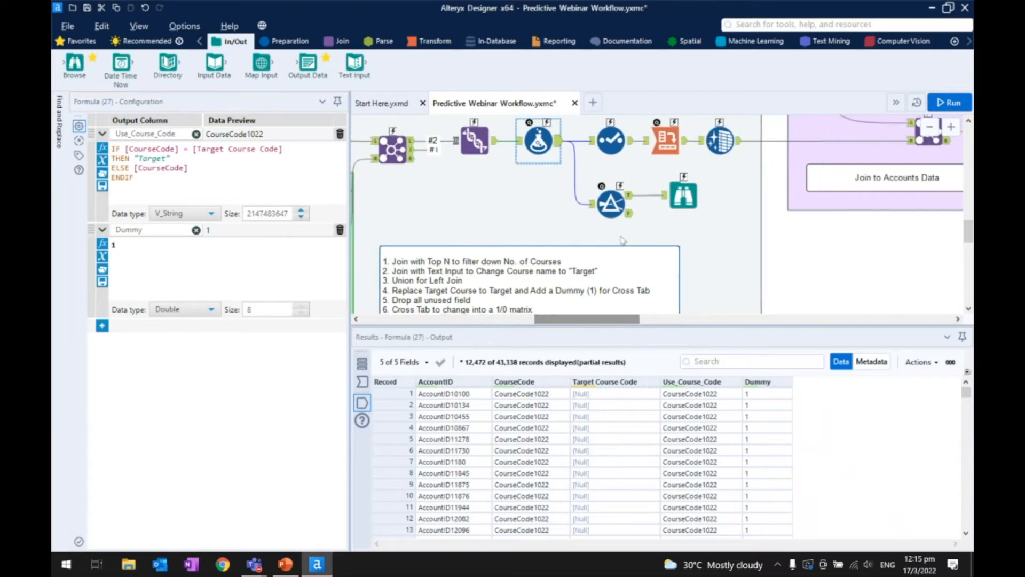
pyautogui.click(611, 203)
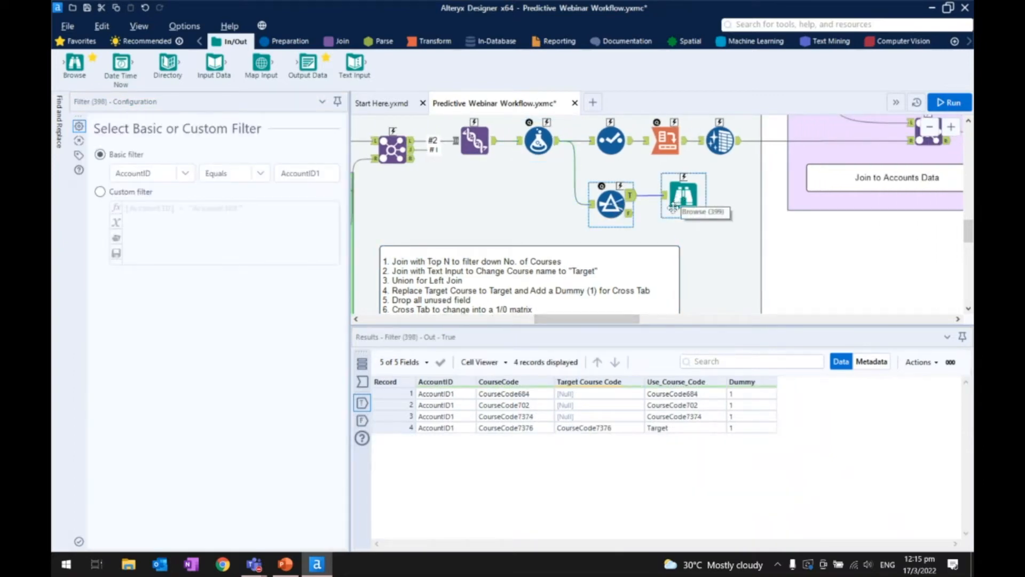
pyautogui.click(673, 208)
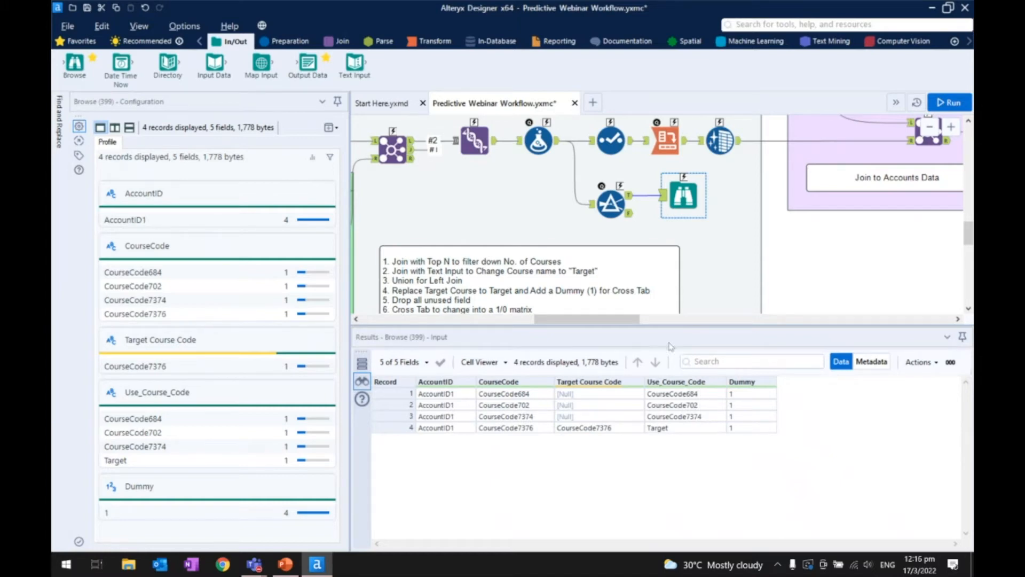
# - Review the Cross Tab and preceding Select tool configurations, and examine record 4 of the Cross Tab output through to the Target column
pyautogui.click(663, 143)
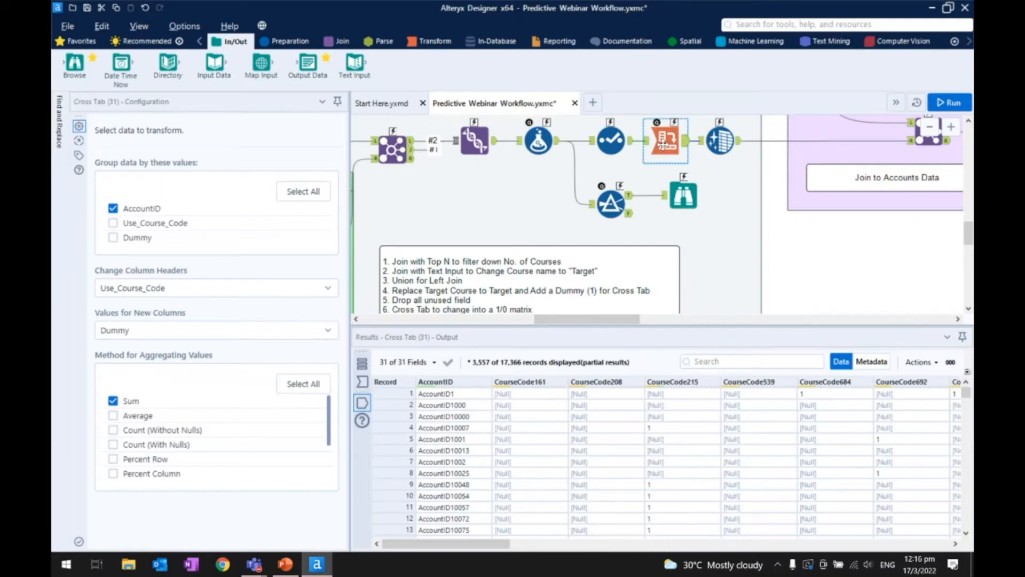
pyautogui.click(630, 147)
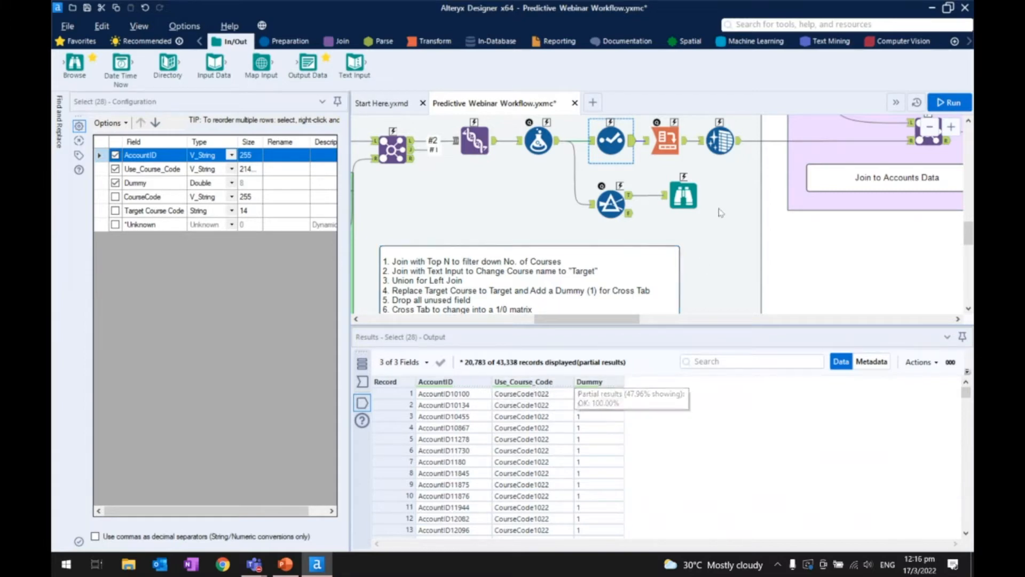
pyautogui.click(666, 139)
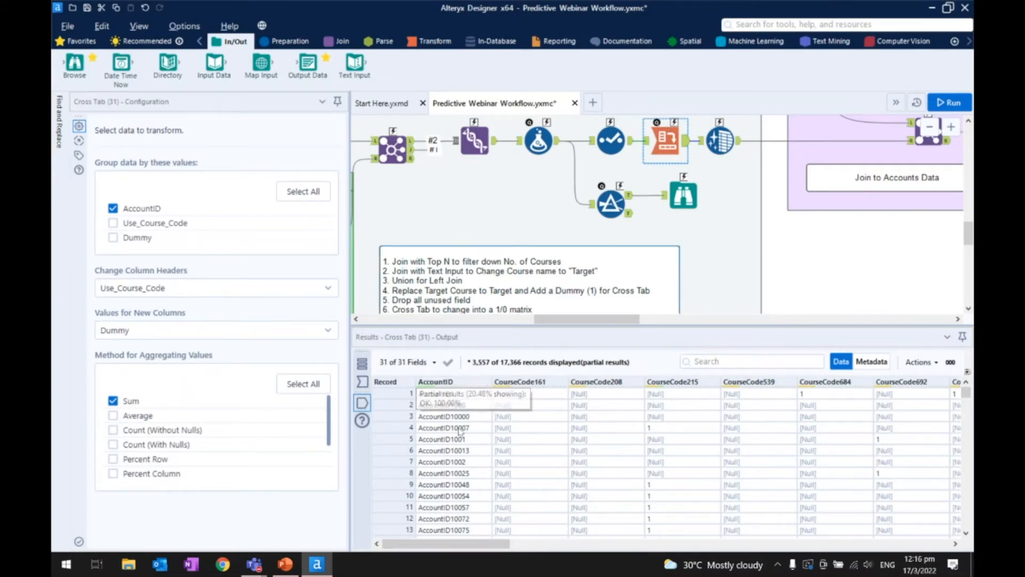
pyautogui.moveTo(537, 385)
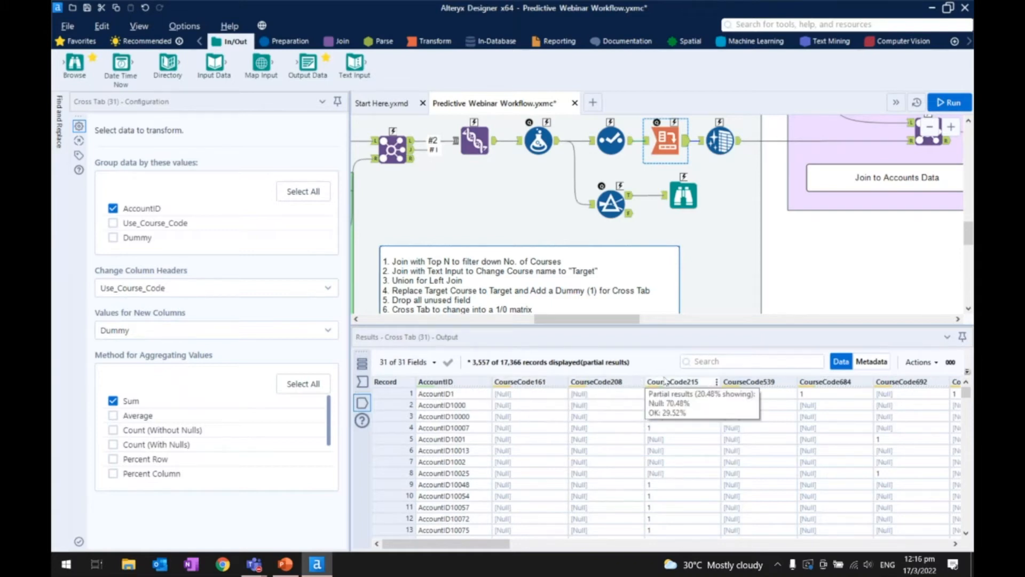
pyautogui.moveTo(487, 553); pyautogui.dragTo(488, 546)
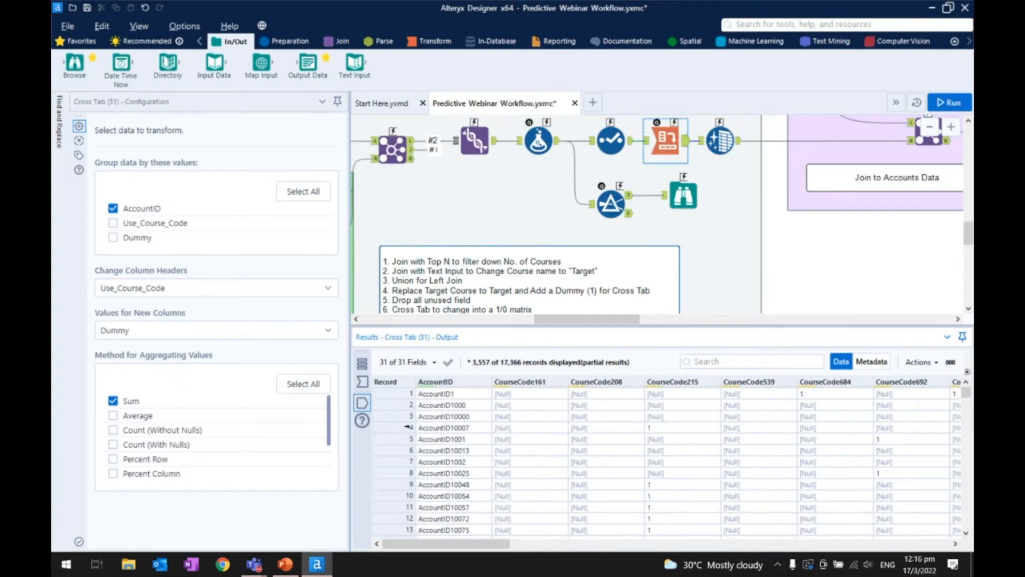
pyautogui.click(410, 427)
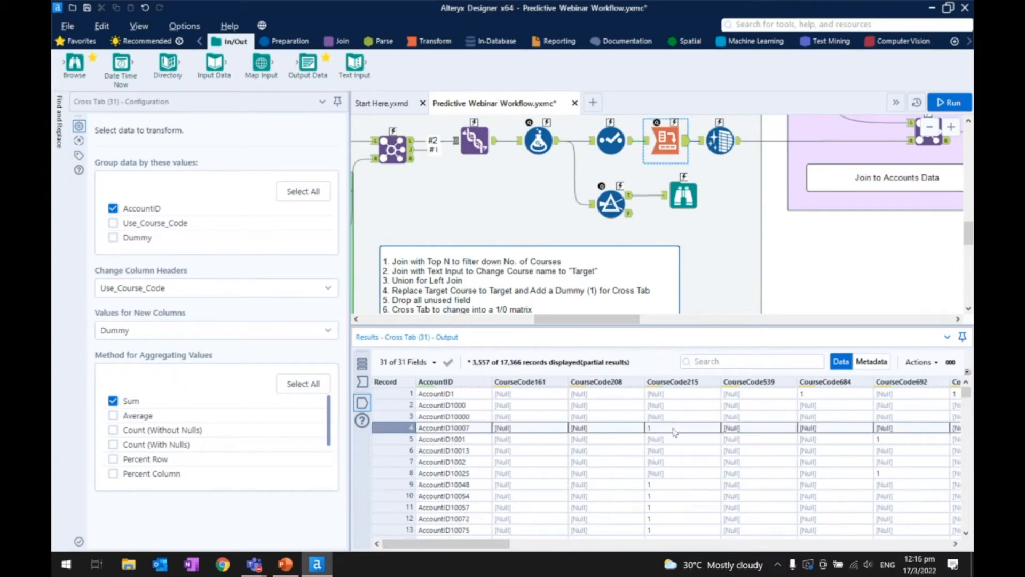
pyautogui.moveTo(496, 544); pyautogui.dragTo(942, 540)
pyautogui.moveTo(940, 387)
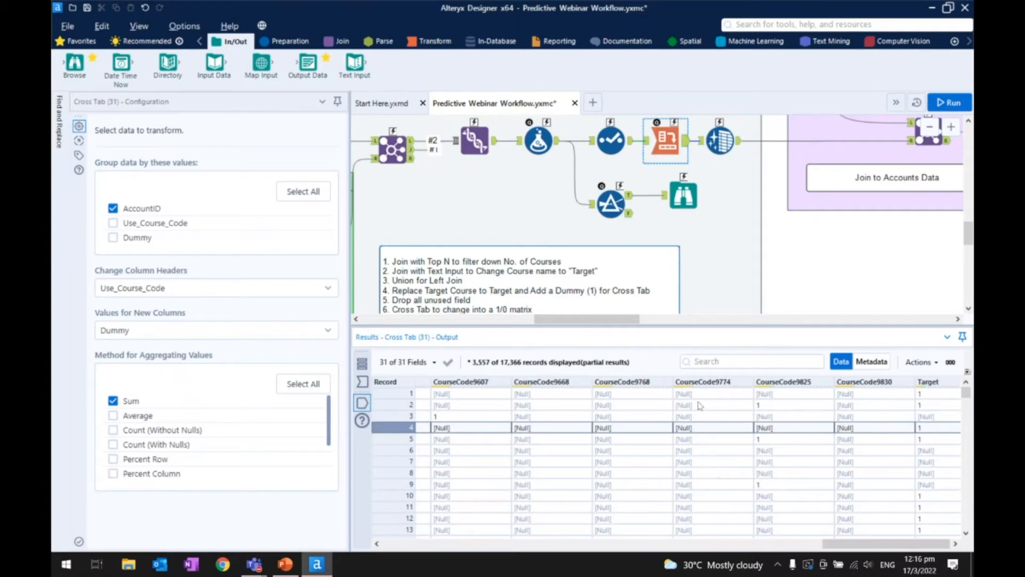
# - Show the Data Cleansing tool's configuration and enlarge its results to examine the output from the Target column back to AccountID
pyautogui.click(716, 142)
pyautogui.click(715, 141)
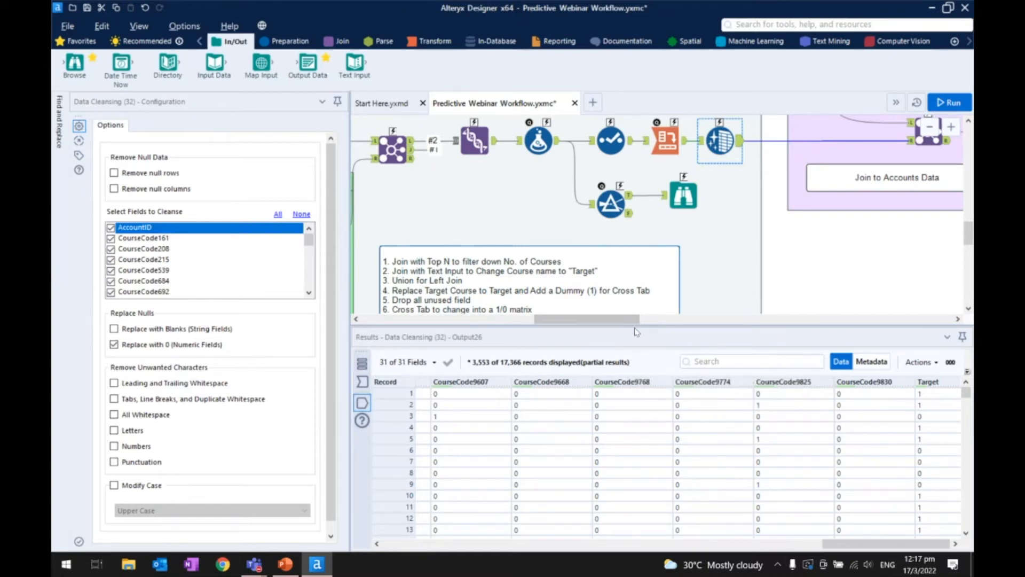
pyautogui.moveTo(633, 326); pyautogui.dragTo(634, 283)
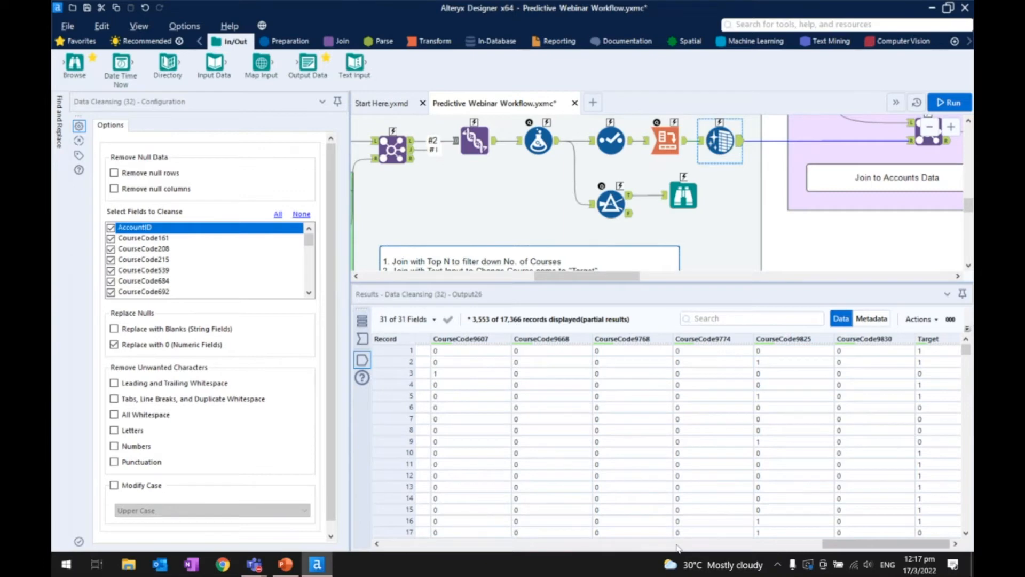
pyautogui.moveTo(830, 544); pyautogui.dragTo(377, 543)
pyautogui.click(392, 534)
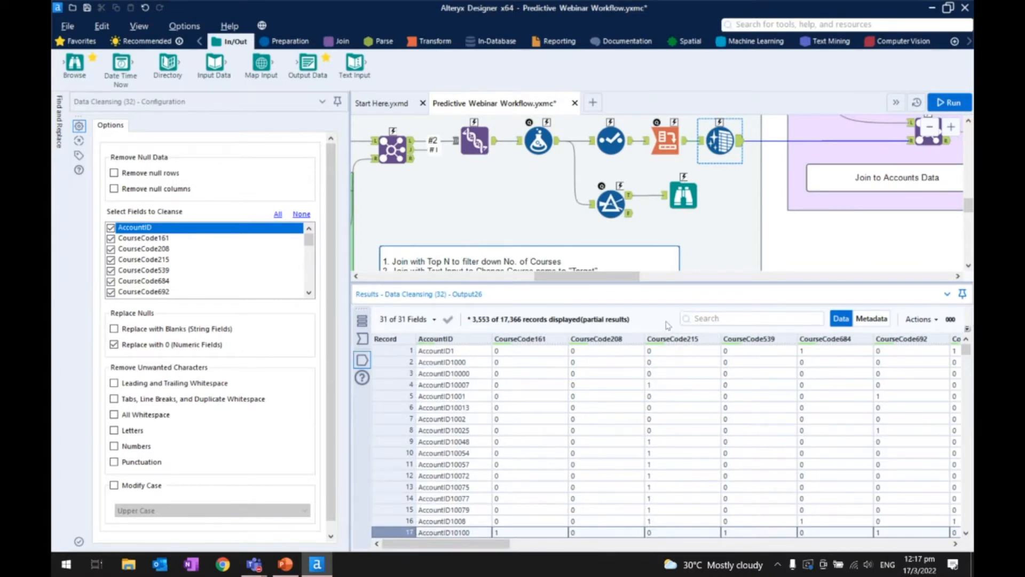
# - Show the Create Samples tool's estimation and validation percentages and its output connections after the Join to Accounts Data container
pyautogui.scroll(-1, 716, 235)
pyautogui.scroll(-1, 722, 226)
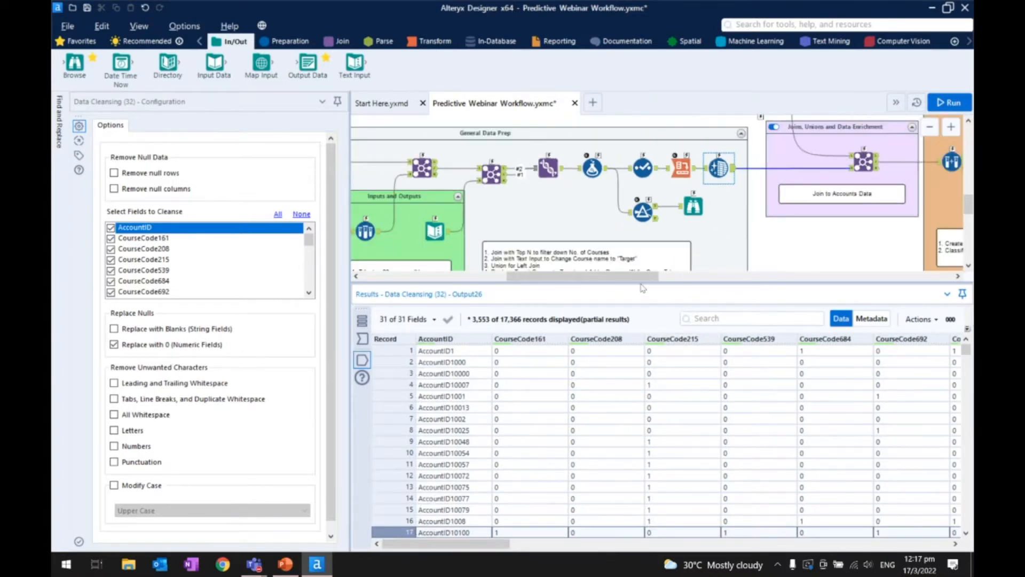
pyautogui.moveTo(640, 277); pyautogui.dragTo(741, 278)
pyautogui.click(543, 182)
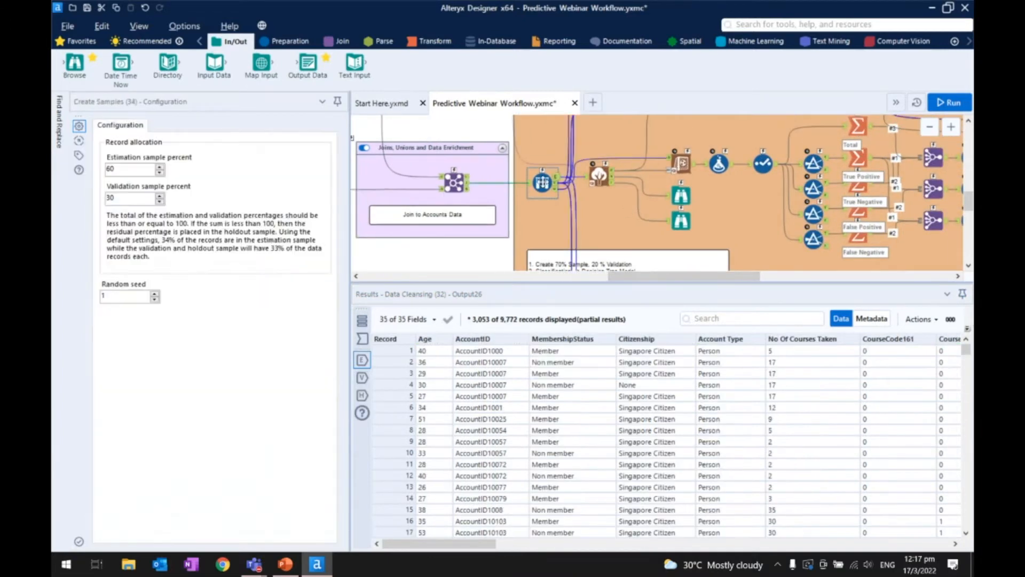
pyautogui.scroll(2, 542, 181)
pyautogui.scroll(1, 542, 182)
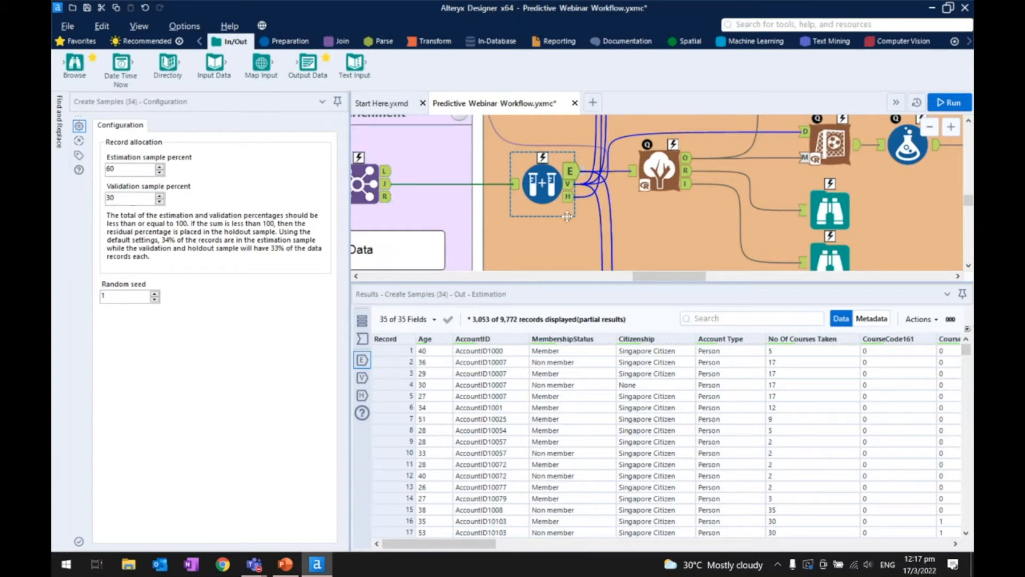
pyautogui.scroll(-1, 793, 219)
pyautogui.scroll(-3, 793, 219)
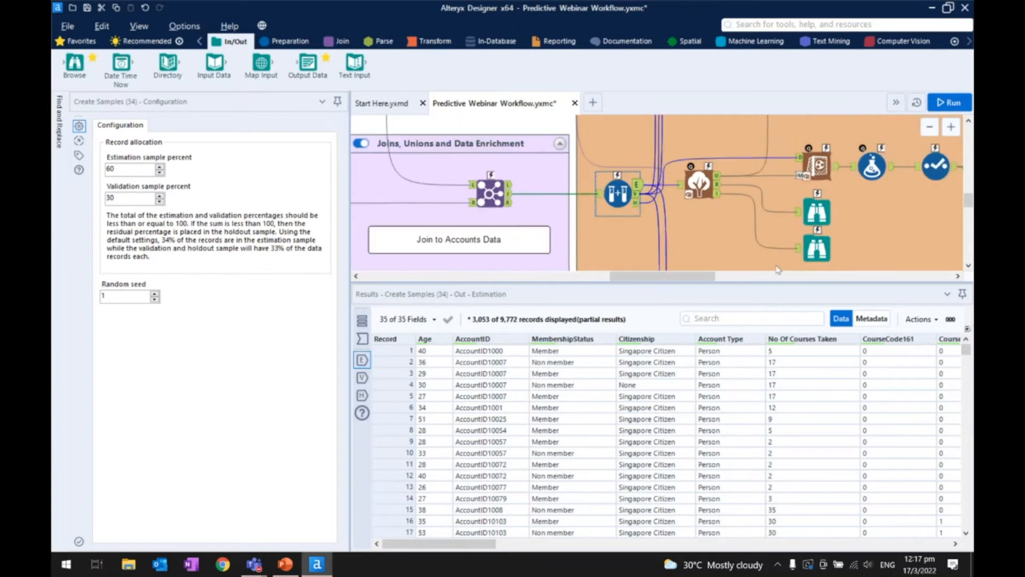
# - Enlarge the canvas area to show the overall workflow and display the Machine Learning tool palette
pyautogui.scroll(-3, 599, 211)
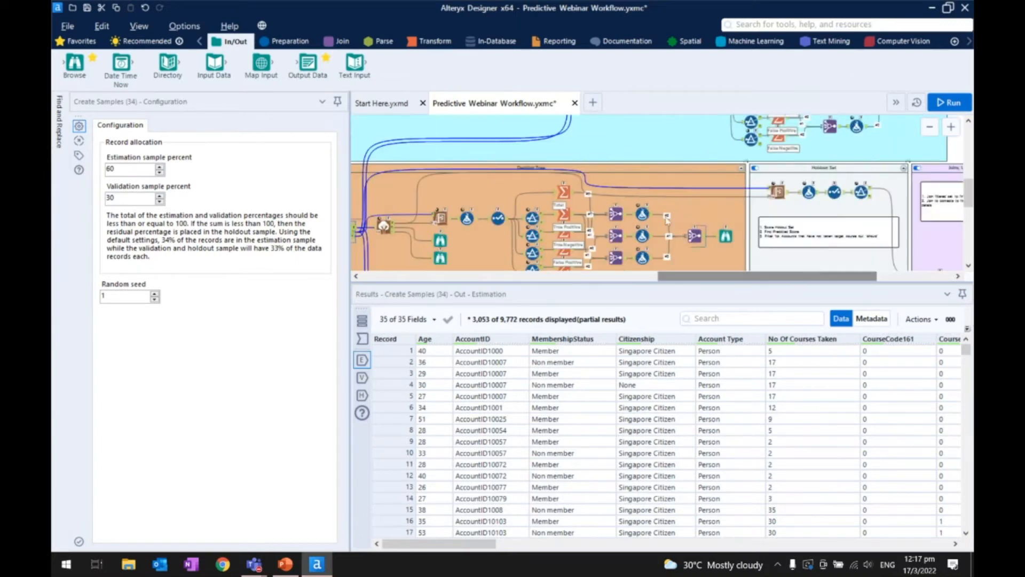
pyautogui.scroll(-1, 599, 211)
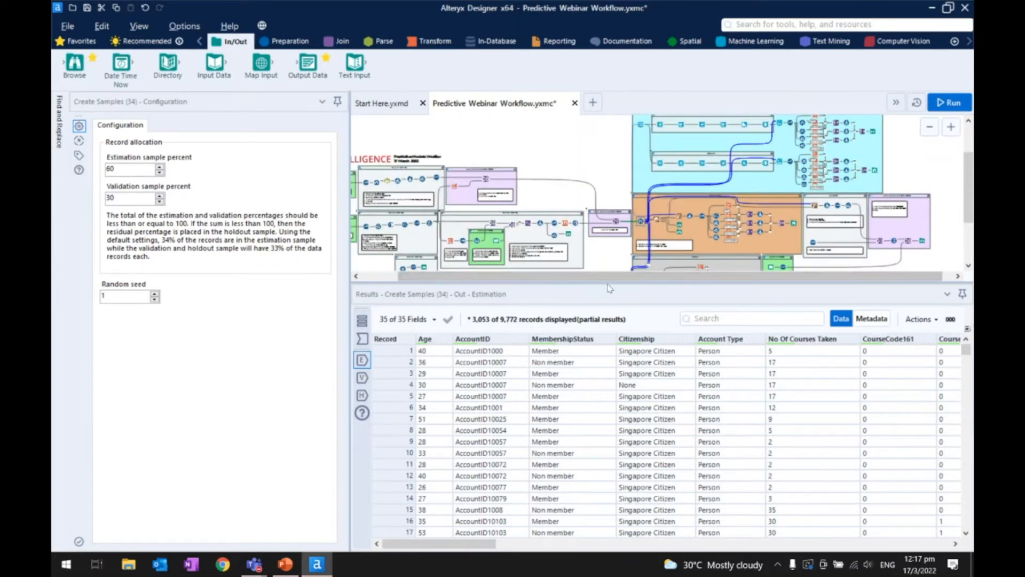
pyautogui.moveTo(602, 281); pyautogui.dragTo(608, 478)
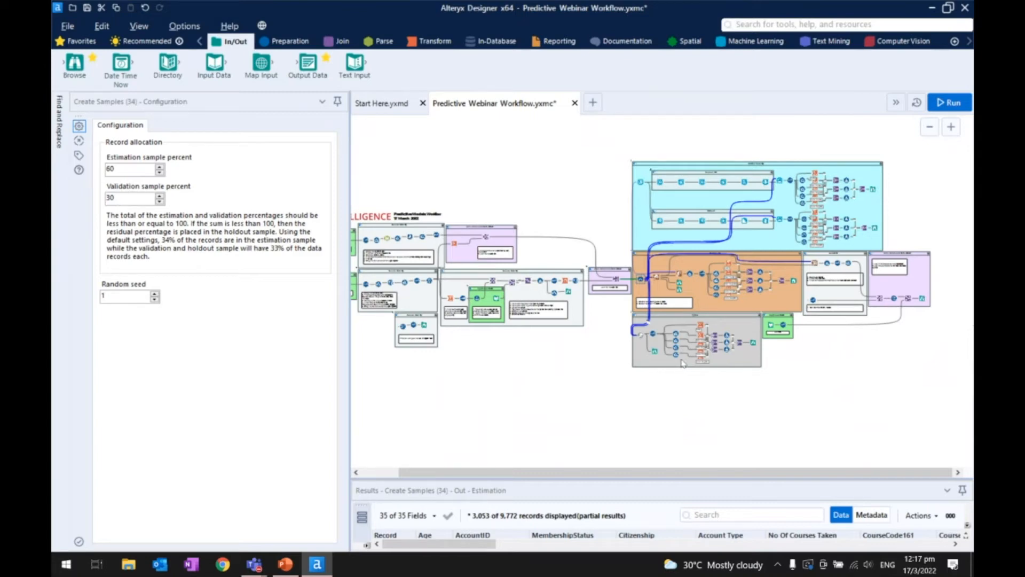
pyautogui.click(730, 42)
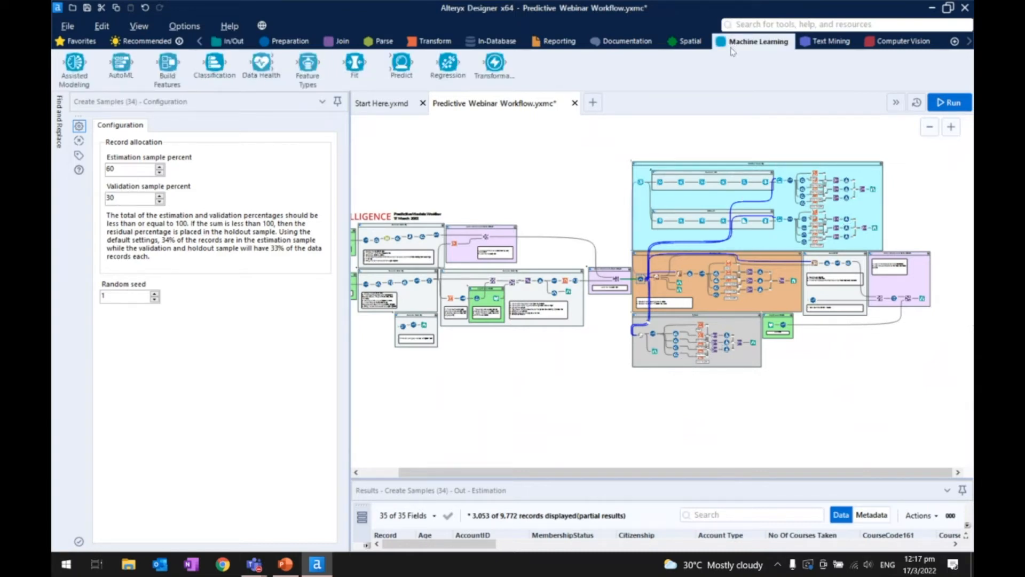
# - Open the Assisted Modeling tool feeding the Random Forest and XGBoost pipelines and start assisted modeling with the Assisted option
pyautogui.scroll(5, 775, 140)
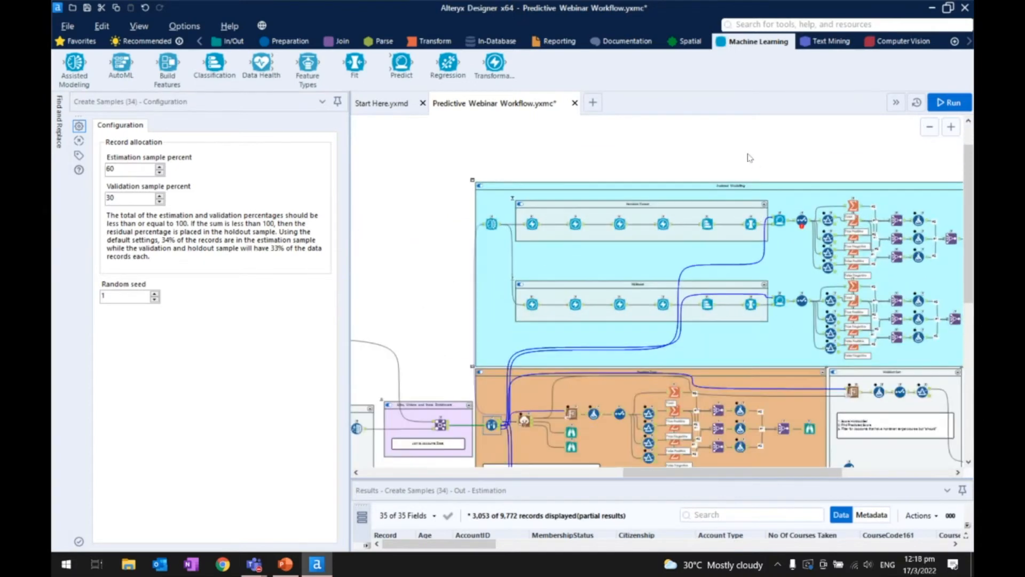
pyautogui.scroll(1, 706, 163)
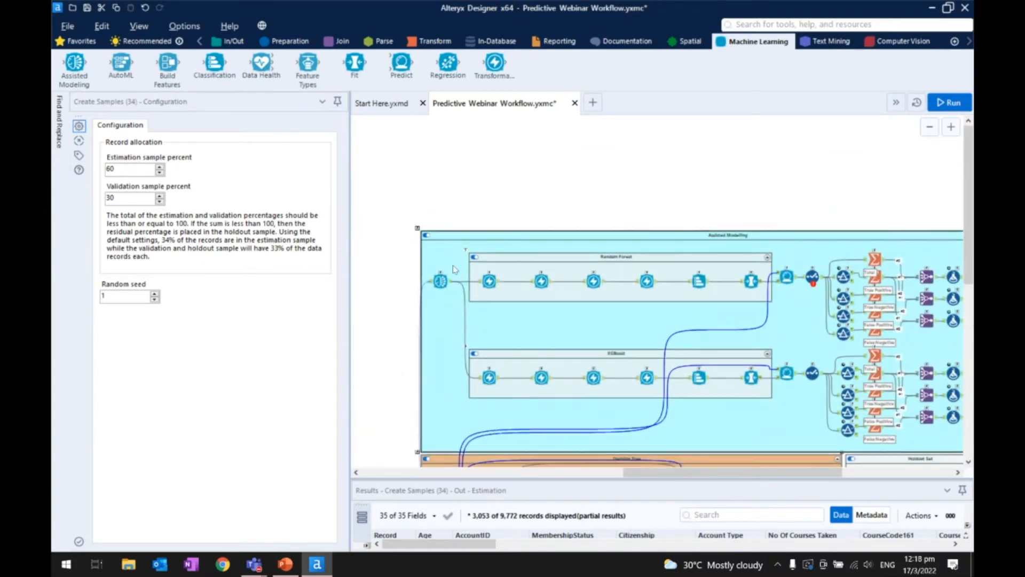
pyautogui.scroll(3, 443, 281)
pyautogui.click(440, 281)
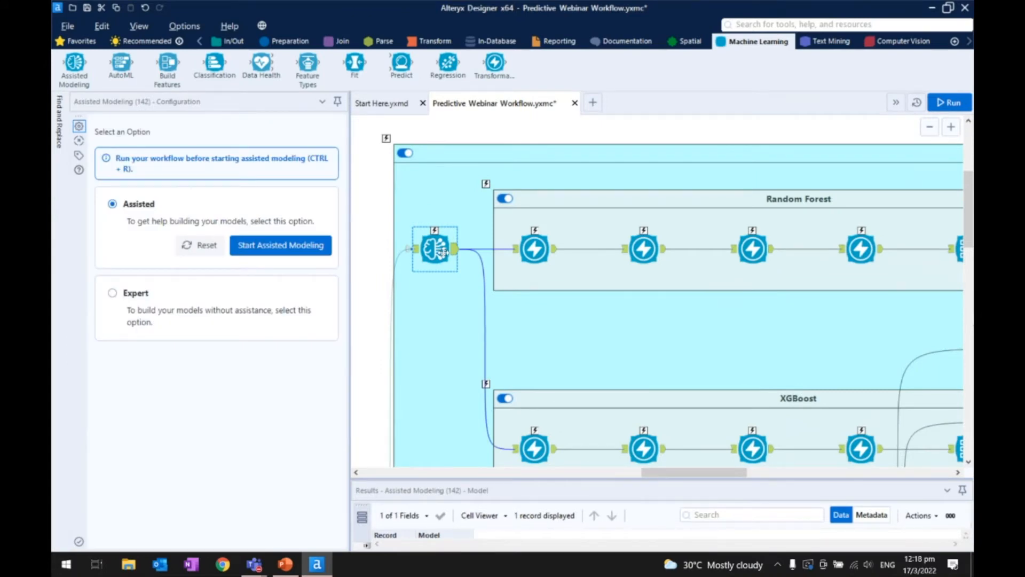
pyautogui.click(261, 250)
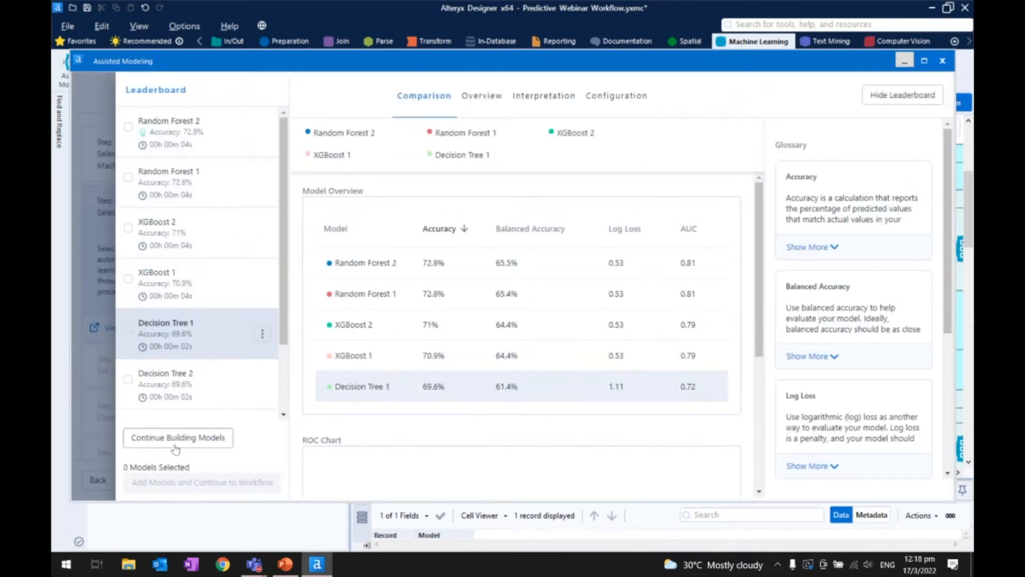
# - Leave the leaderboard to continue building models, and review the available targets and the Classification method description in Step 1
pyautogui.click(214, 438)
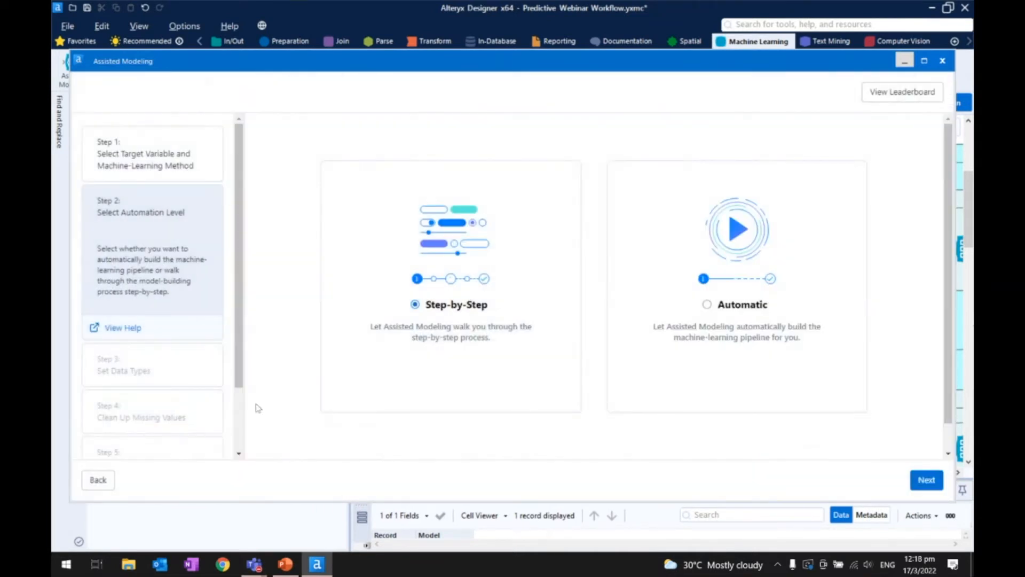
pyautogui.click(150, 156)
pyautogui.scroll(10, 328, 281)
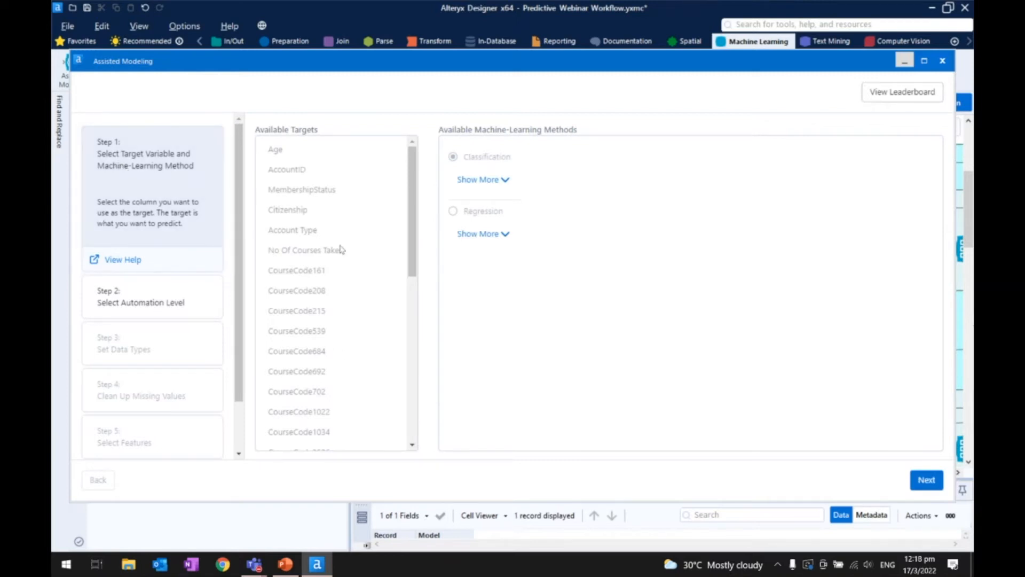
pyautogui.scroll(-3, 342, 249)
pyautogui.scroll(-7, 342, 249)
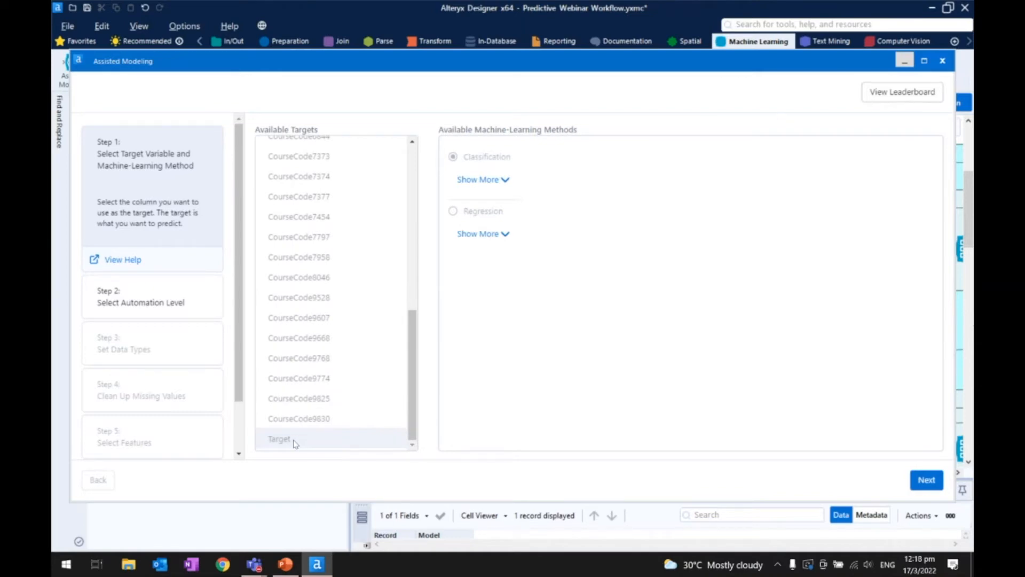
pyautogui.click(473, 180)
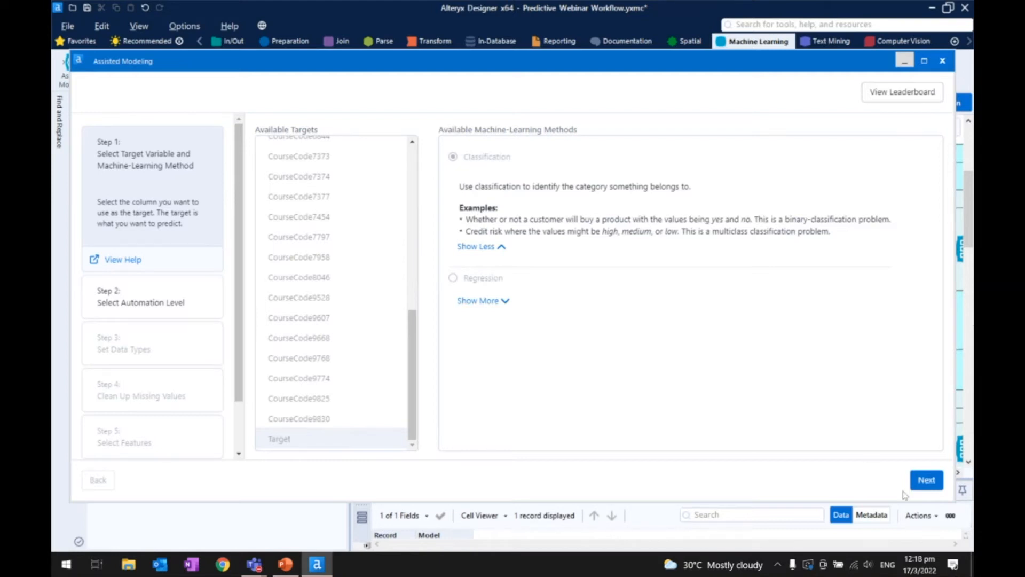
# - Proceed past the Step-by-Step automation level to Step 3, Set Data Types, and dismiss the error notification
pyautogui.click(929, 484)
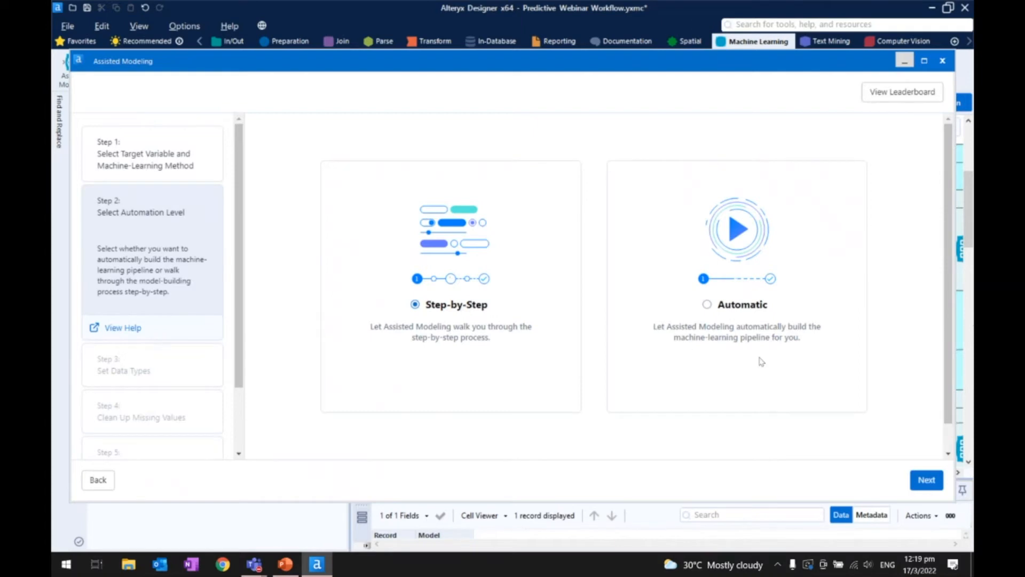
pyautogui.click(926, 479)
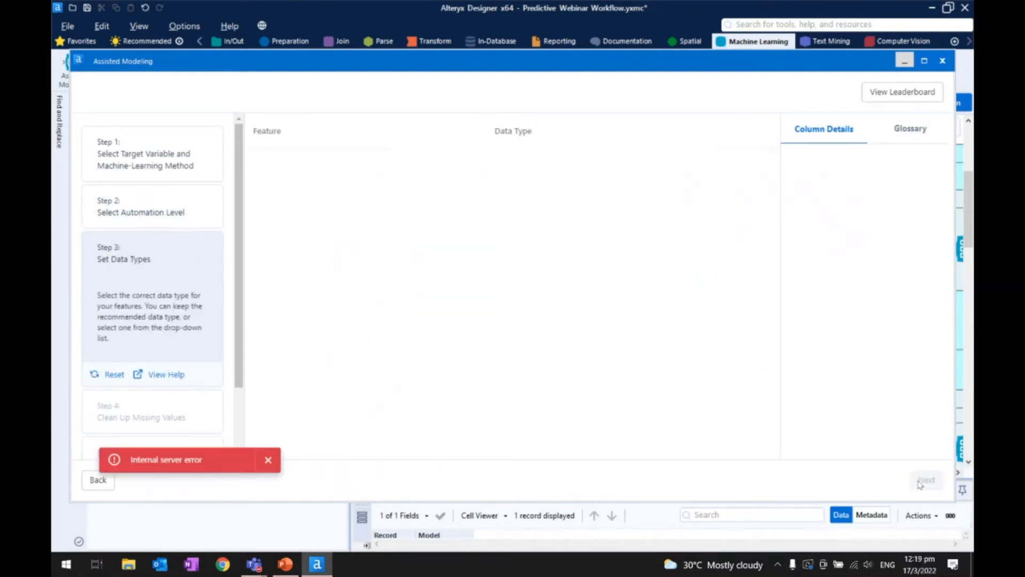
pyautogui.click(265, 461)
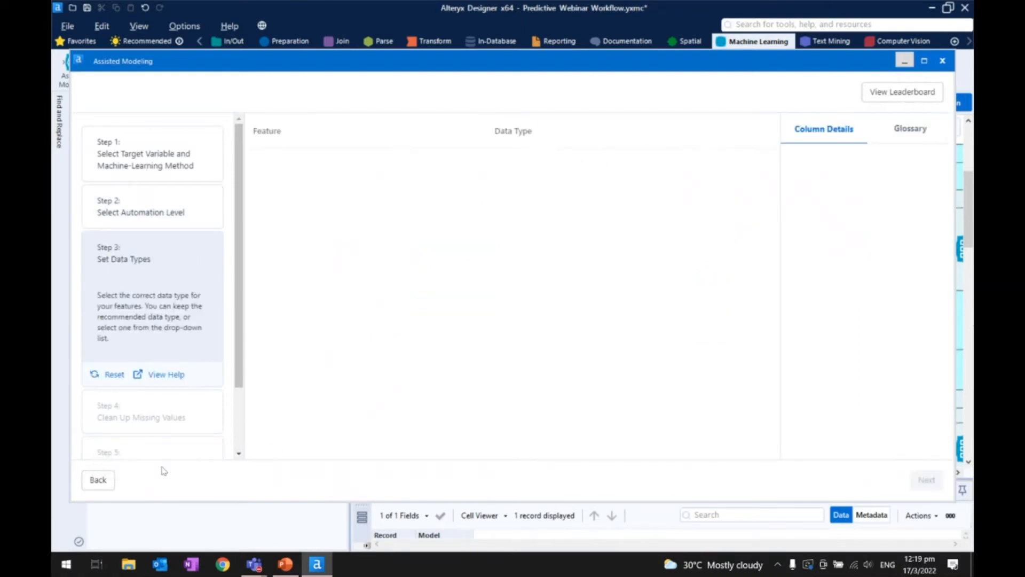
# - Go back to the automation level step, open the leaderboard and compare Decision Tree 1 with the other models, including the ROC Chart
pyautogui.click(97, 479)
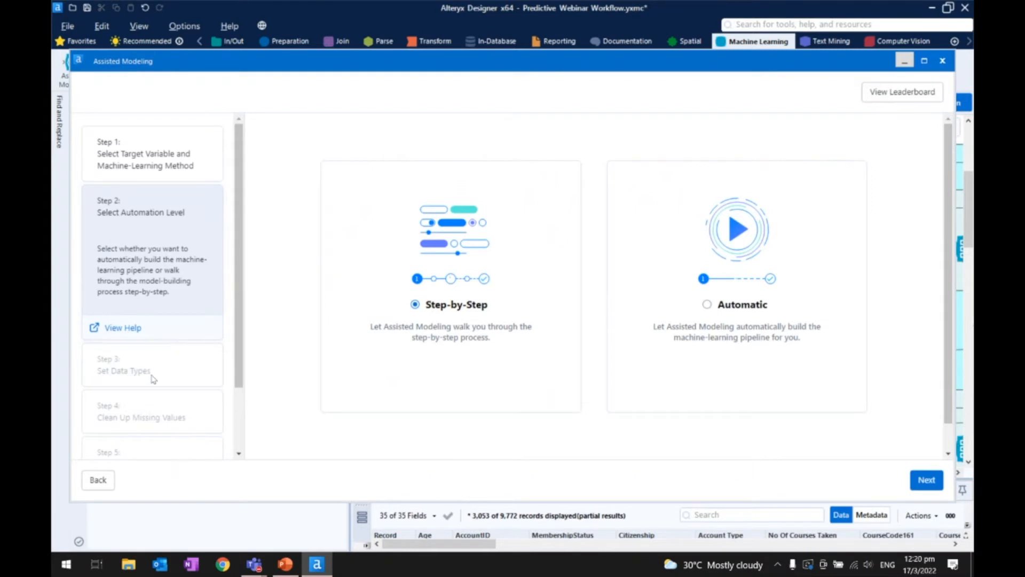
pyautogui.scroll(-2, 153, 368)
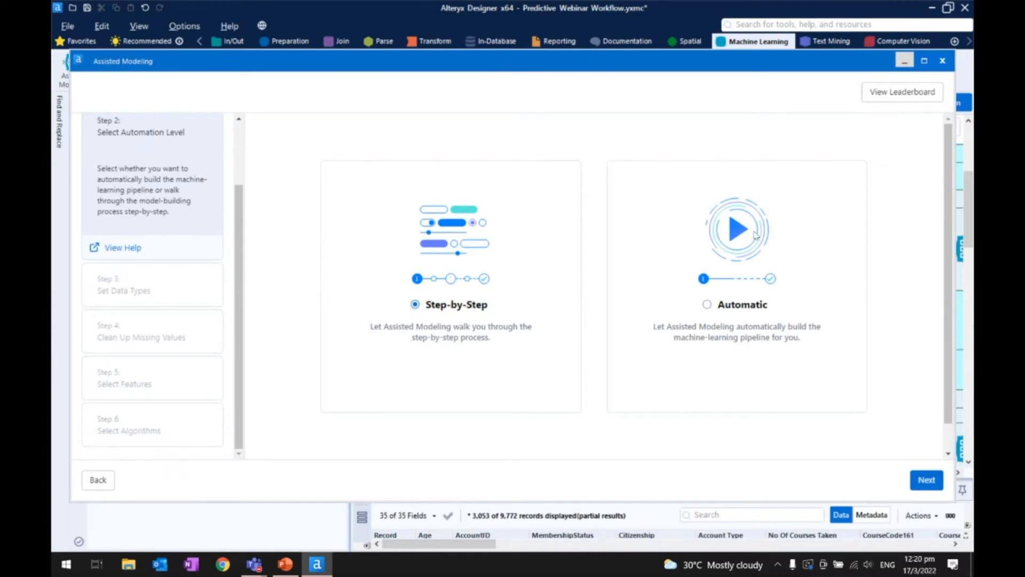
pyautogui.click(902, 91)
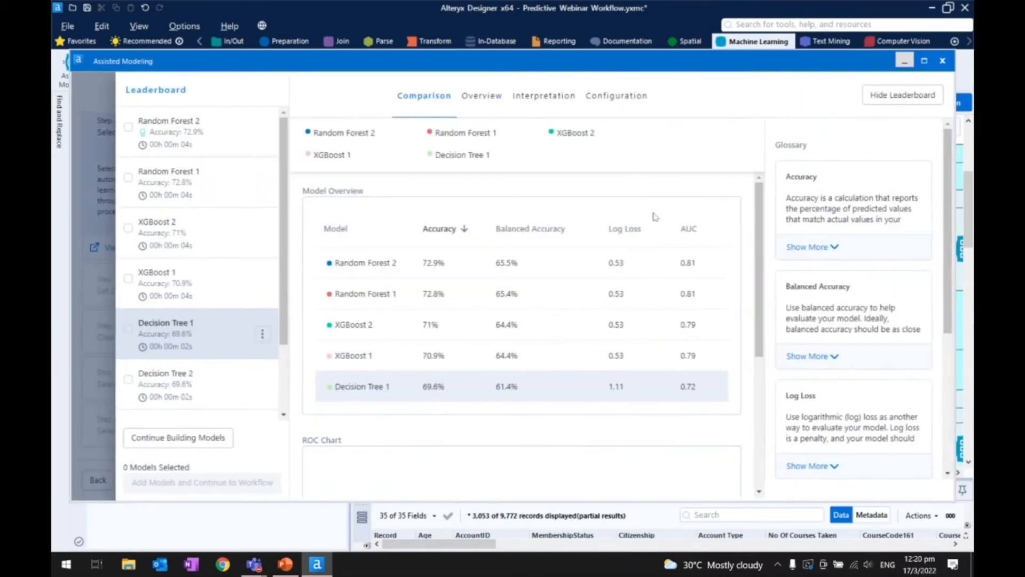
pyautogui.click(182, 346)
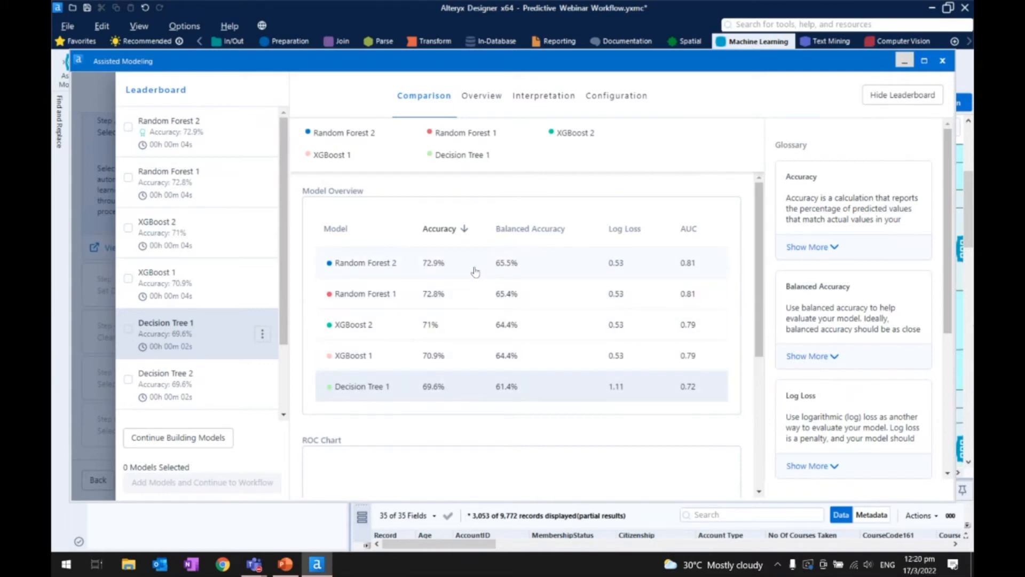
pyautogui.scroll(-5, 643, 381)
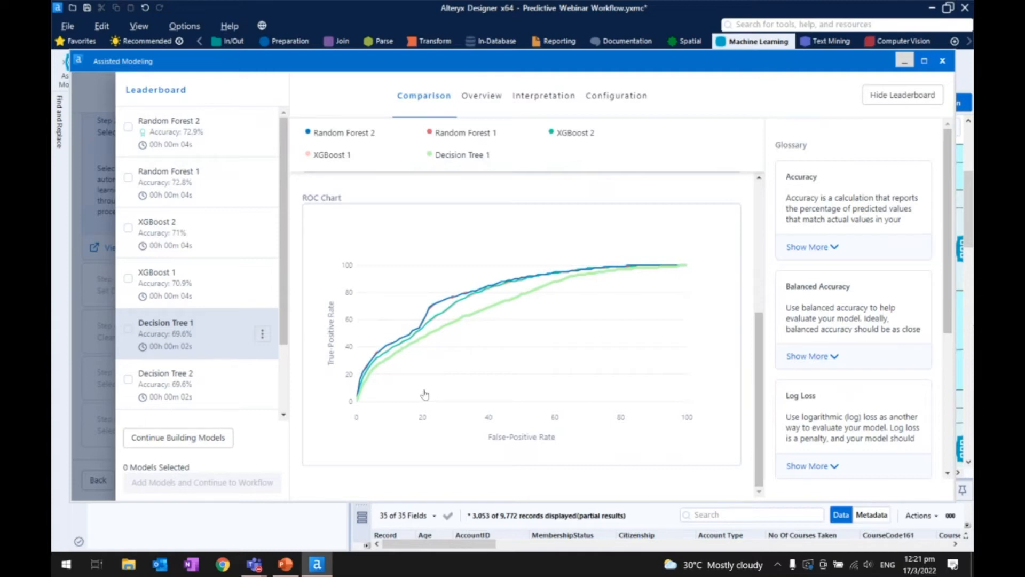
# - Review the overview accuracy and confusion matrix of Decision Tree 1, Random Forest 2 and XGBoost 2, ending on Random Forest 2
pyautogui.click(479, 101)
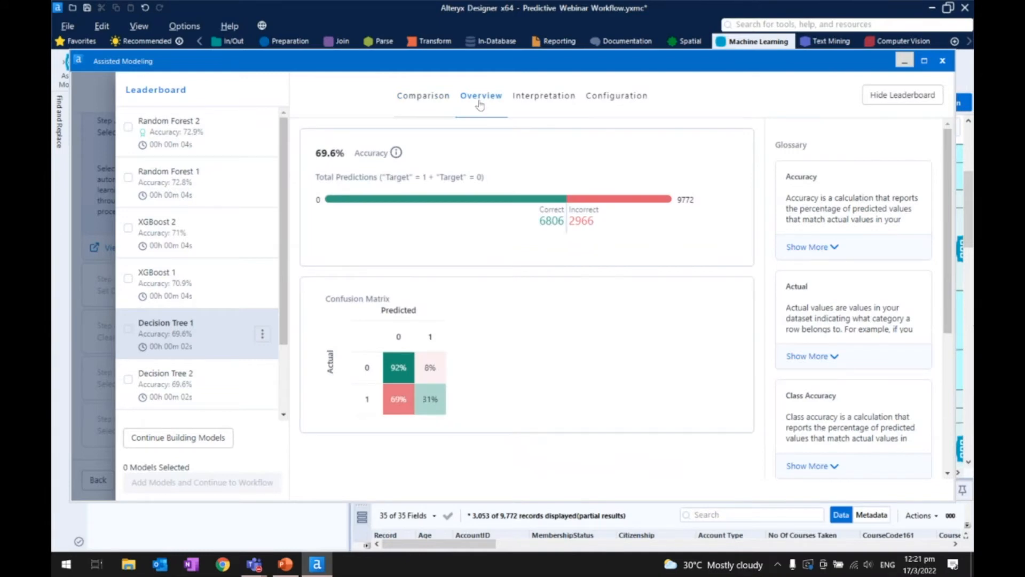
pyautogui.click(167, 131)
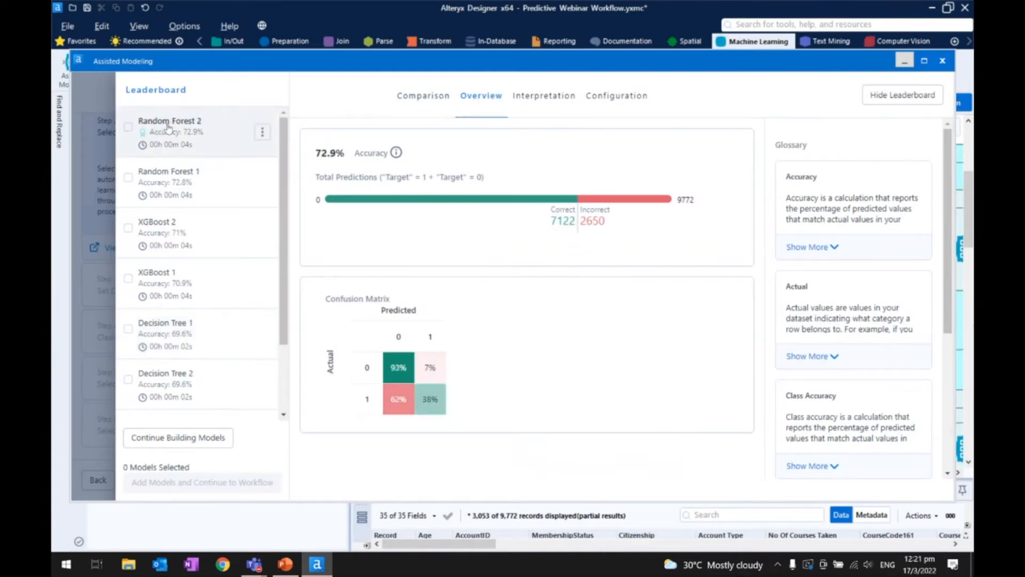
pyautogui.click(195, 235)
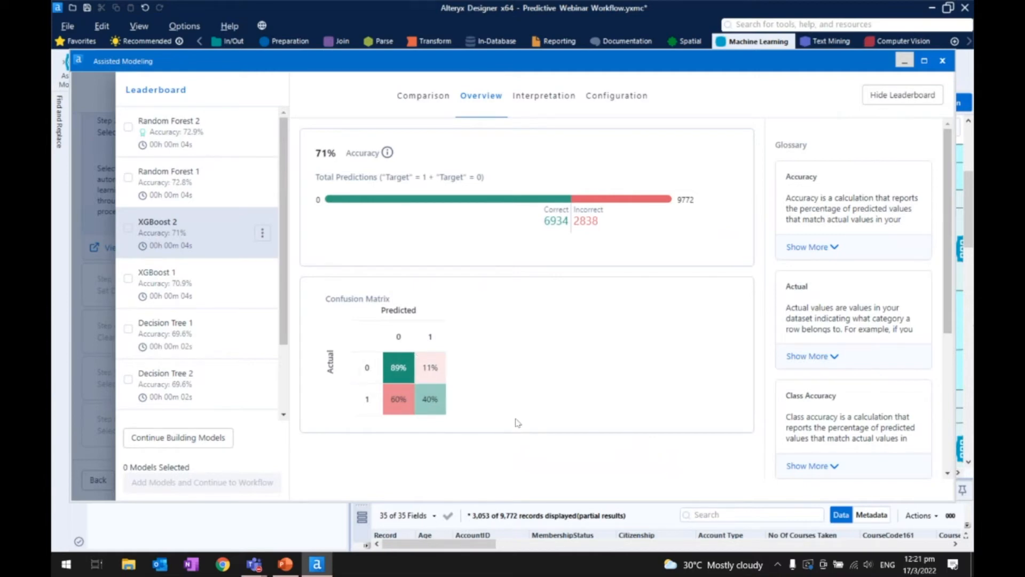
pyautogui.click(205, 143)
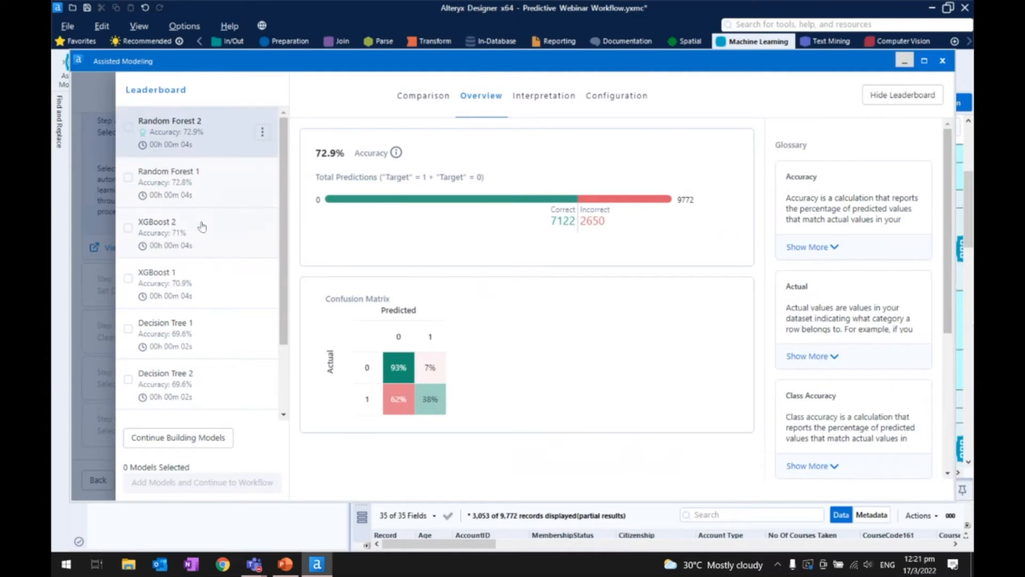
# - Select the Random Forest 2 and XGBoost 2 models on the leaderboard and export Random Forest 2 to Python
pyautogui.click(128, 127)
pyautogui.click(128, 227)
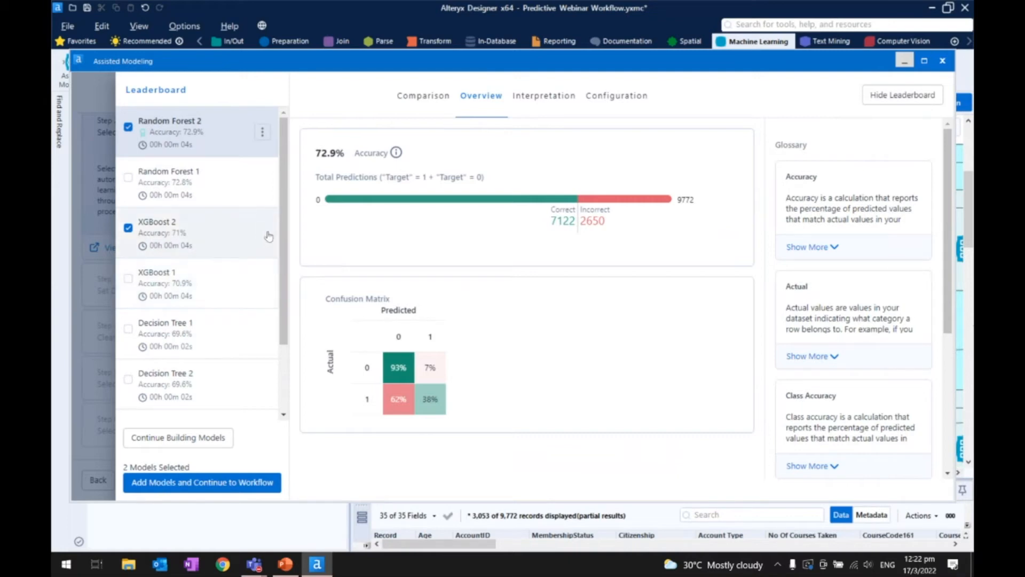
pyautogui.click(262, 132)
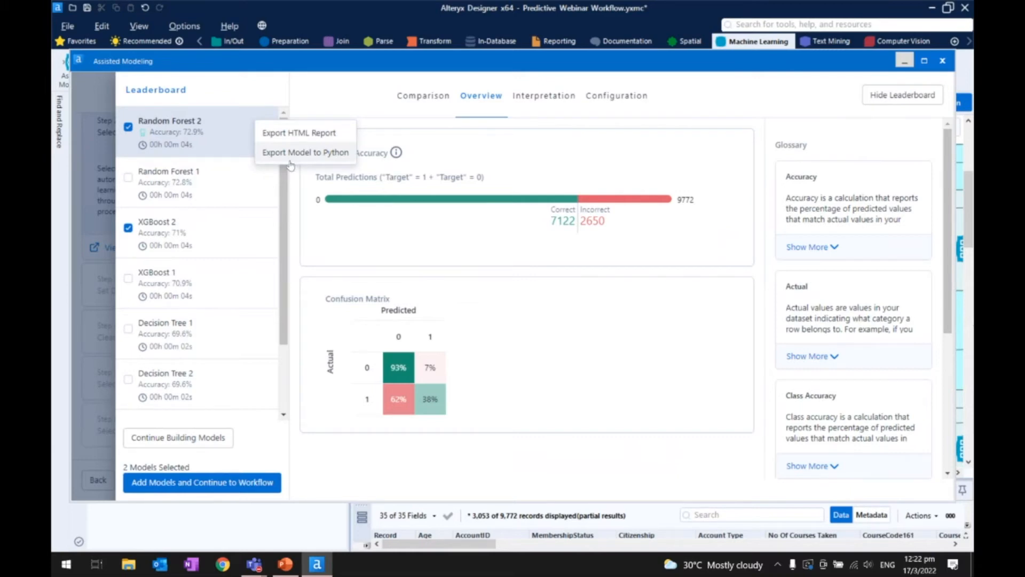
pyautogui.click(345, 155)
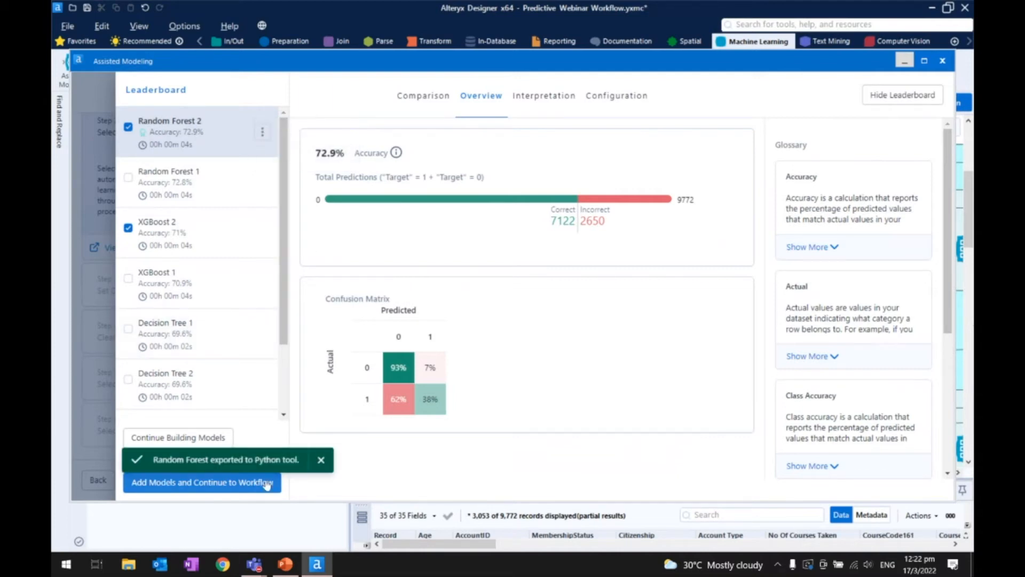
pyautogui.click(320, 460)
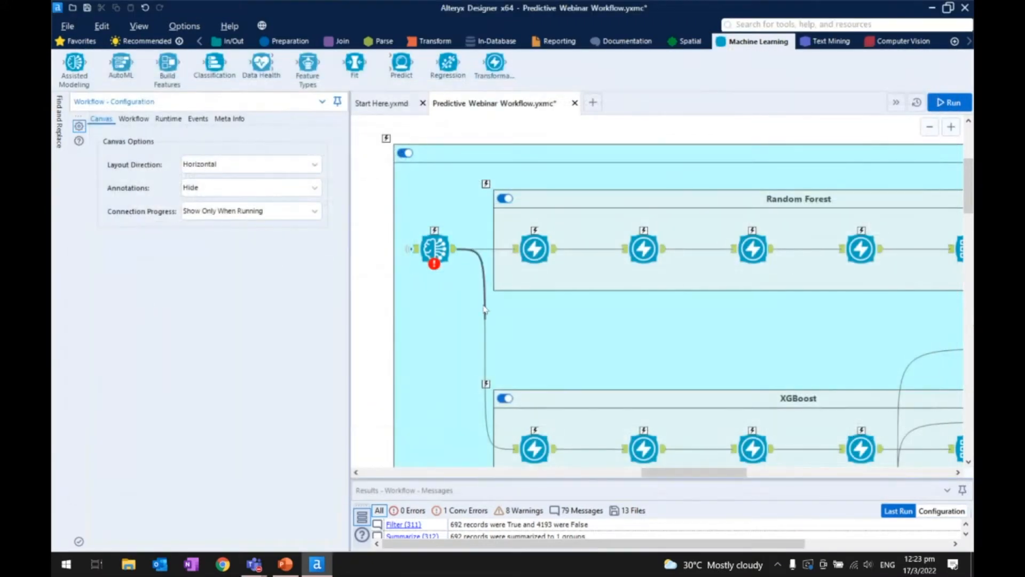
# - Delete the incoming connection of the exported Python tool at the lower end of the Decision Tree container
pyautogui.scroll(-3, 476, 301)
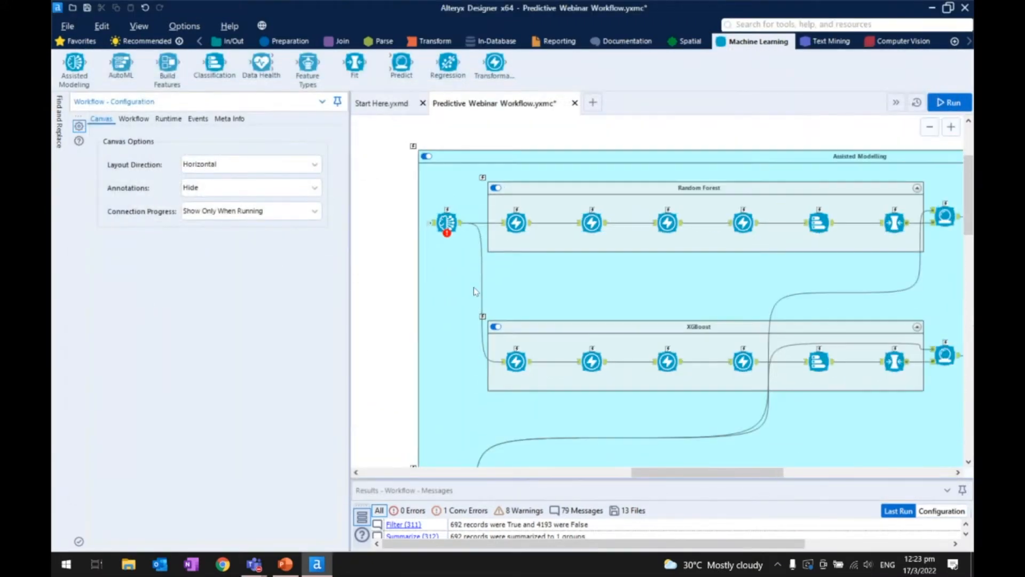
pyautogui.scroll(-6, 468, 310)
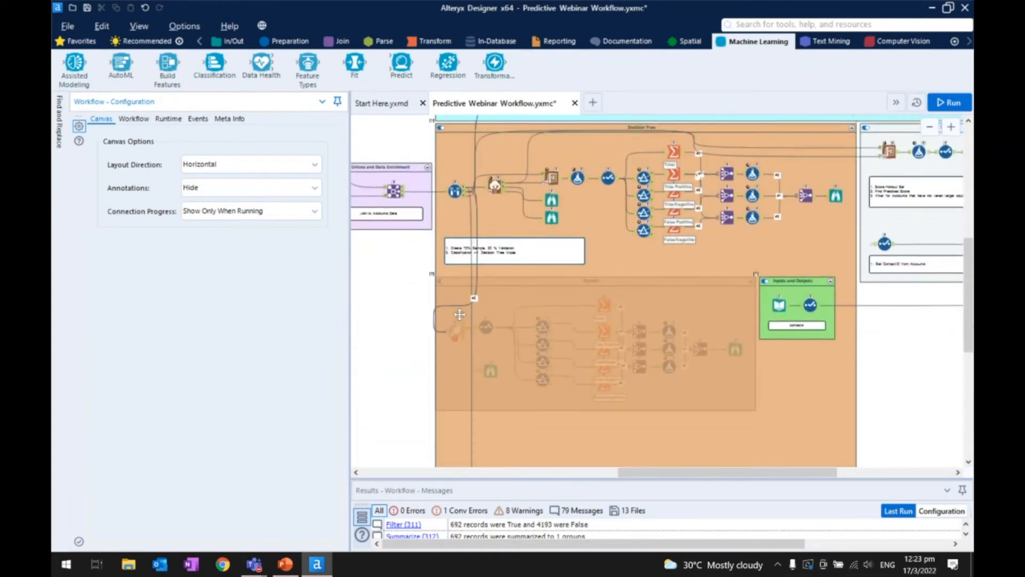
pyautogui.scroll(-4, 462, 307)
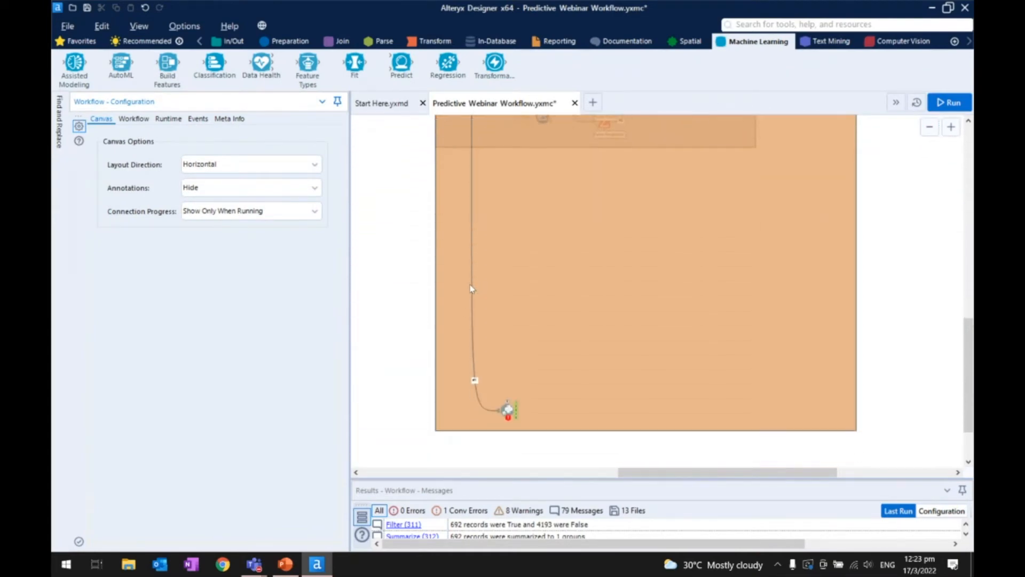
pyautogui.rightClick(471, 289)
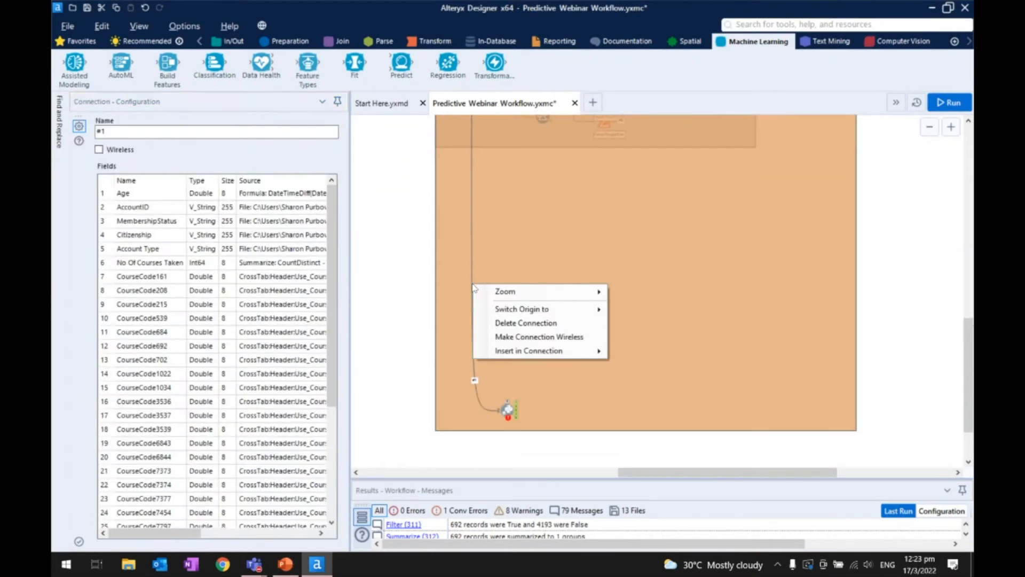
pyautogui.click(500, 328)
# - Move the disconnected Python tool out of the Decision Tree container to the empty canvas just below the Python container
pyautogui.moveTo(507, 410); pyautogui.dragTo(463, 187)
pyautogui.scroll(1, 464, 187)
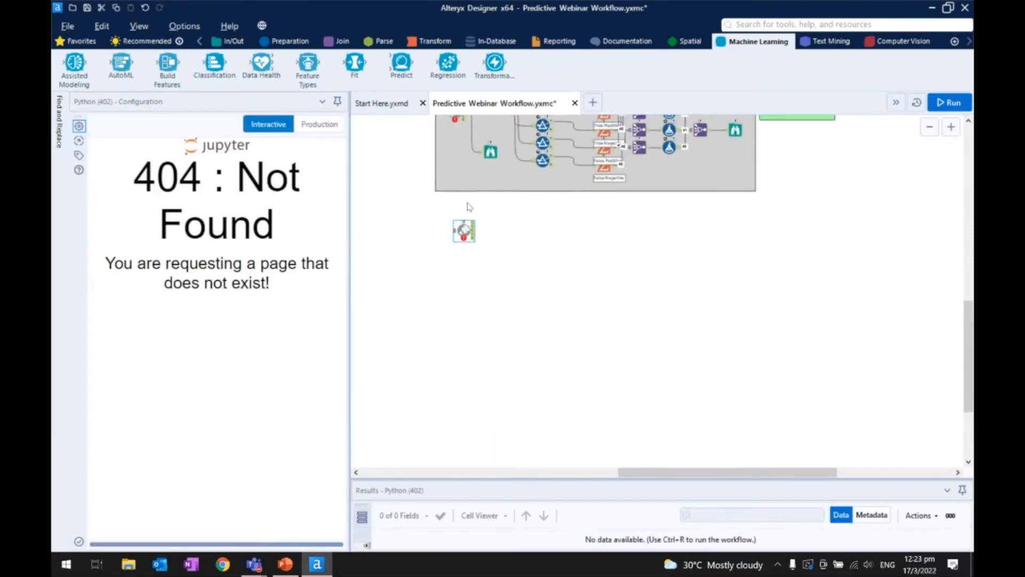
pyautogui.scroll(2, 476, 237)
pyautogui.scroll(1, 477, 237)
pyautogui.moveTo(458, 230); pyautogui.dragTo(444, 215)
pyautogui.click(481, 239)
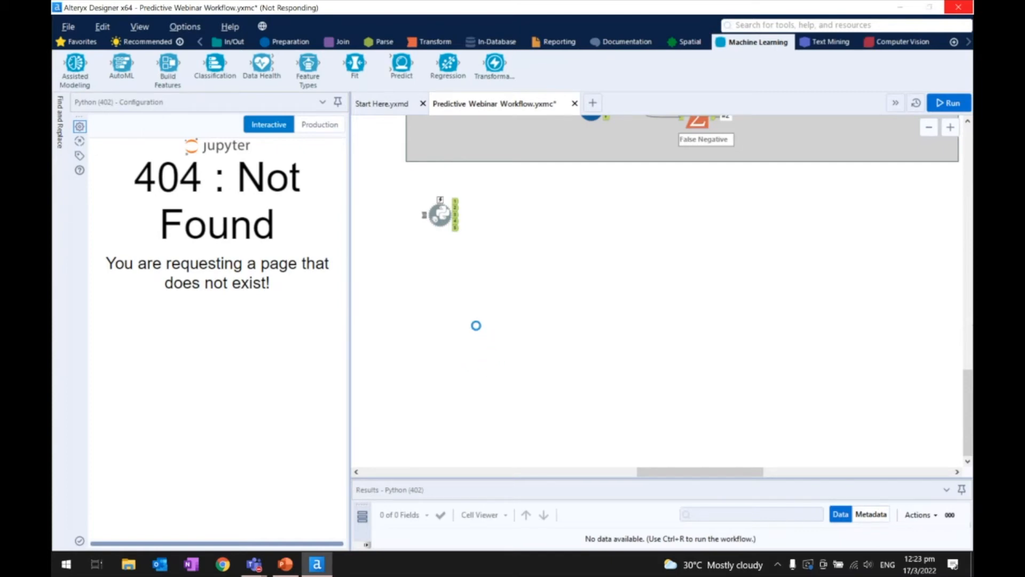
# - Trace the data connections from the Python and Assisted Modelling containers back to the Create Samples tool
pyautogui.scroll(6, 464, 264)
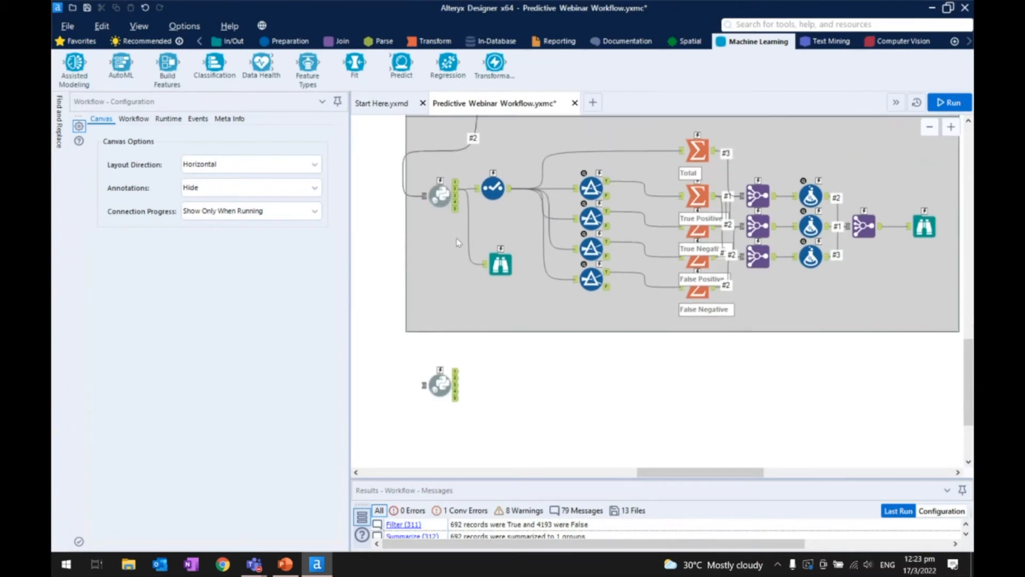
pyautogui.scroll(8, 458, 242)
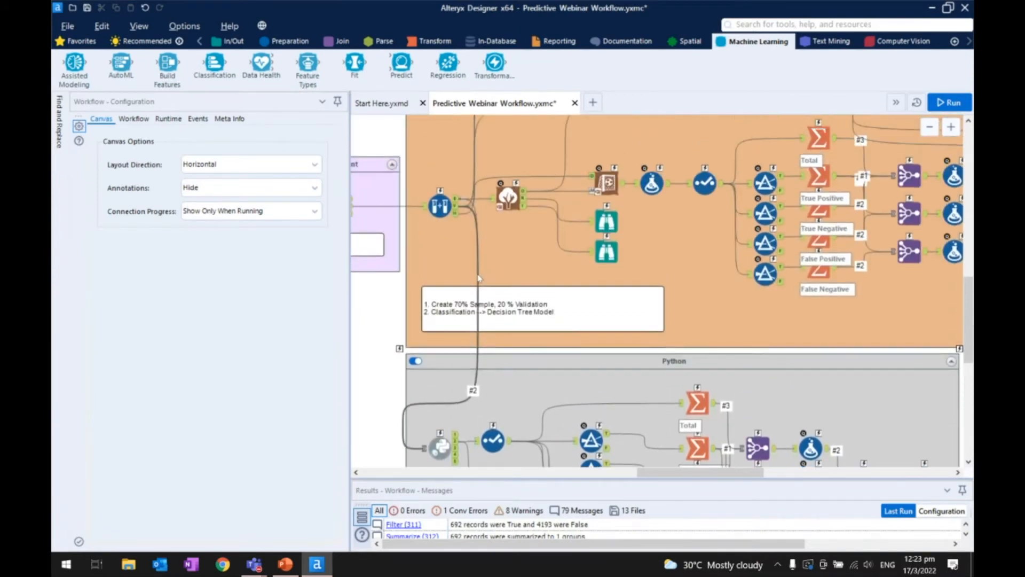
pyautogui.scroll(10, 478, 277)
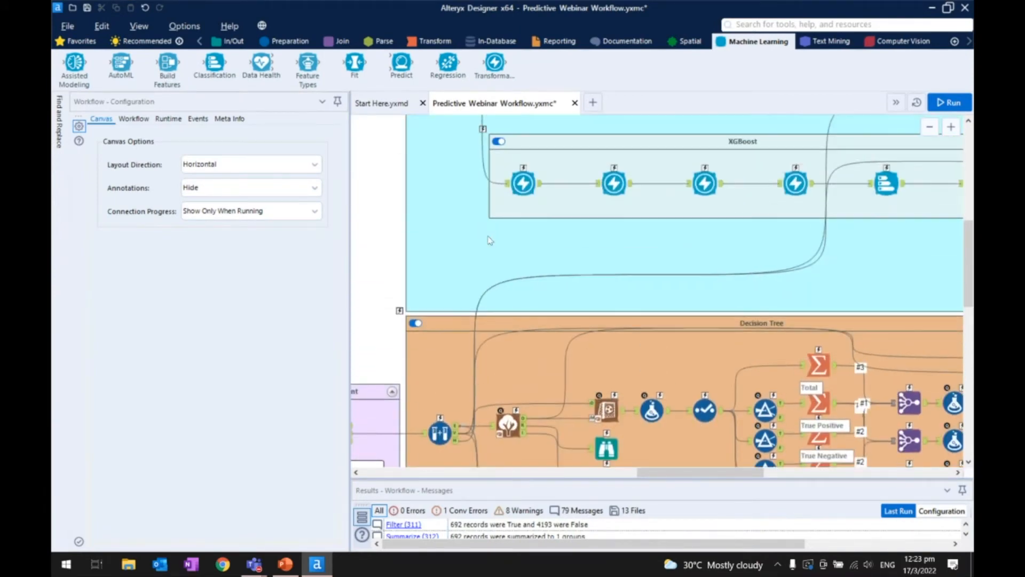
pyautogui.scroll(-3, 492, 236)
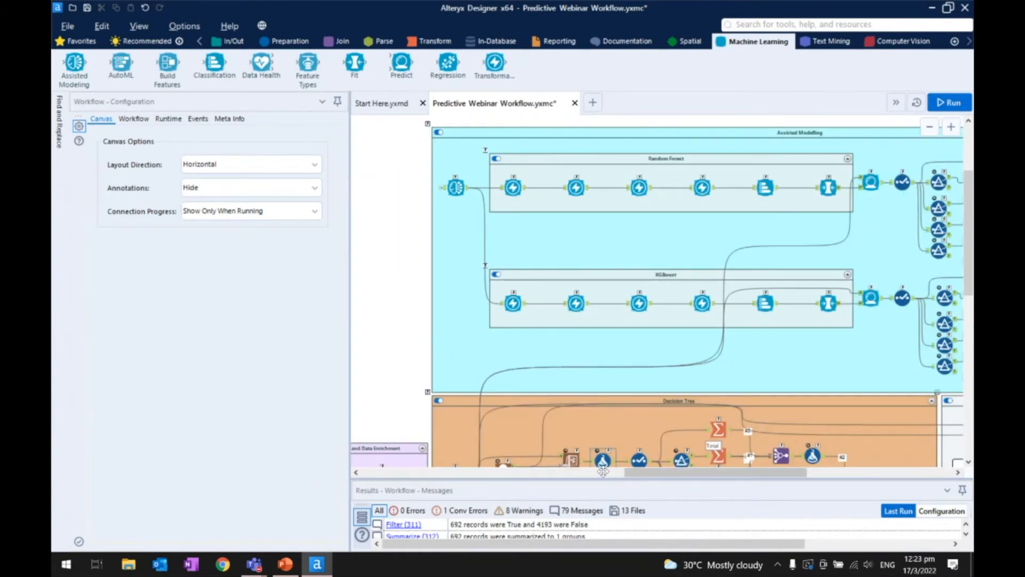
pyautogui.moveTo(635, 472); pyautogui.dragTo(657, 471)
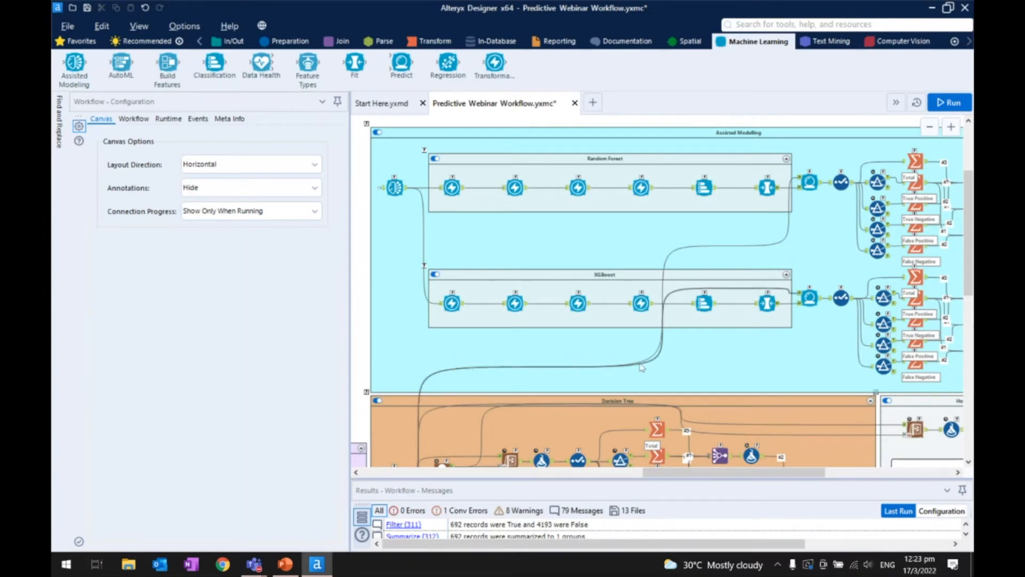
pyautogui.scroll(-2, 516, 305)
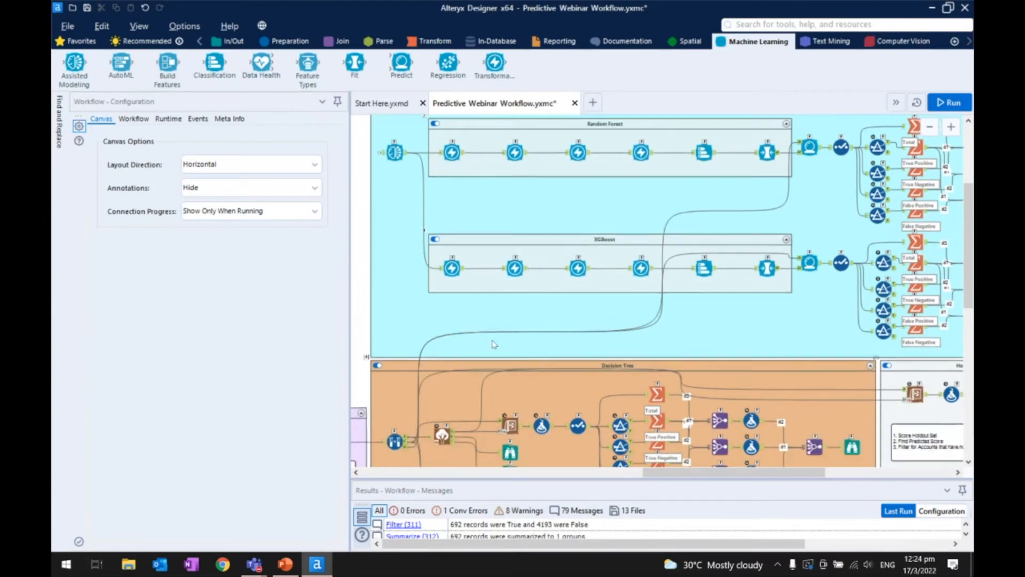
pyautogui.scroll(2, 419, 409)
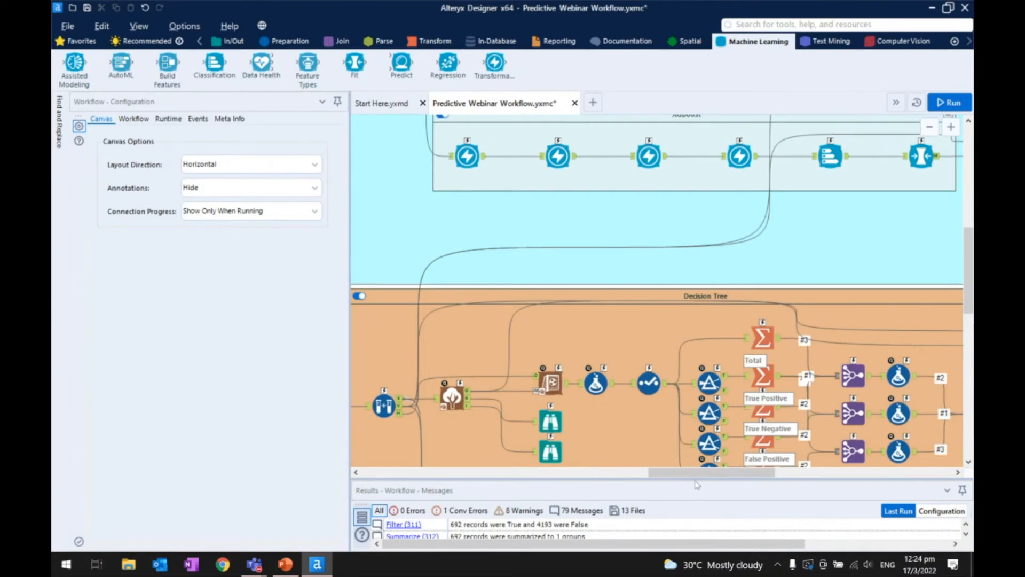
pyautogui.moveTo(692, 474); pyautogui.dragTo(646, 483)
pyautogui.scroll(-1, 648, 453)
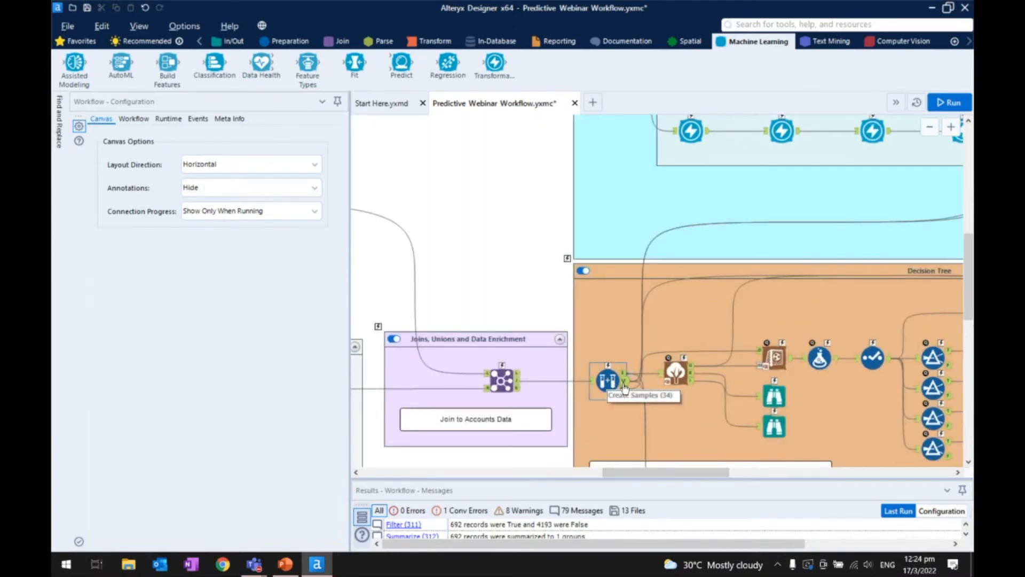
# - Inspect the Predict tool of the Random Forest pipeline and the evaluation tools that follow it
pyautogui.moveTo(665, 474); pyautogui.dragTo(808, 475)
pyautogui.scroll(7, 679, 368)
pyautogui.click(511, 131)
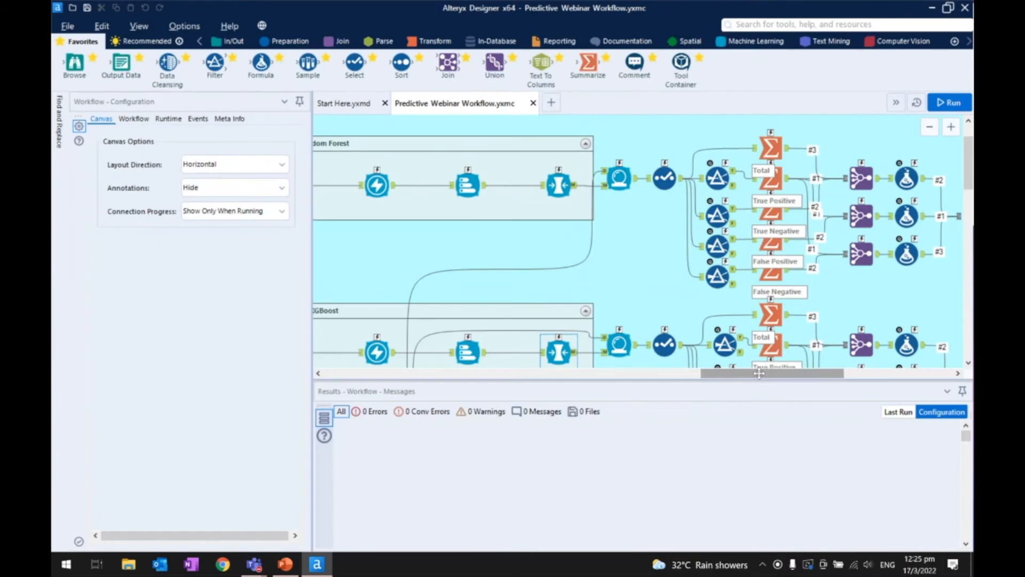
pyautogui.moveTo(777, 373); pyautogui.dragTo(800, 373)
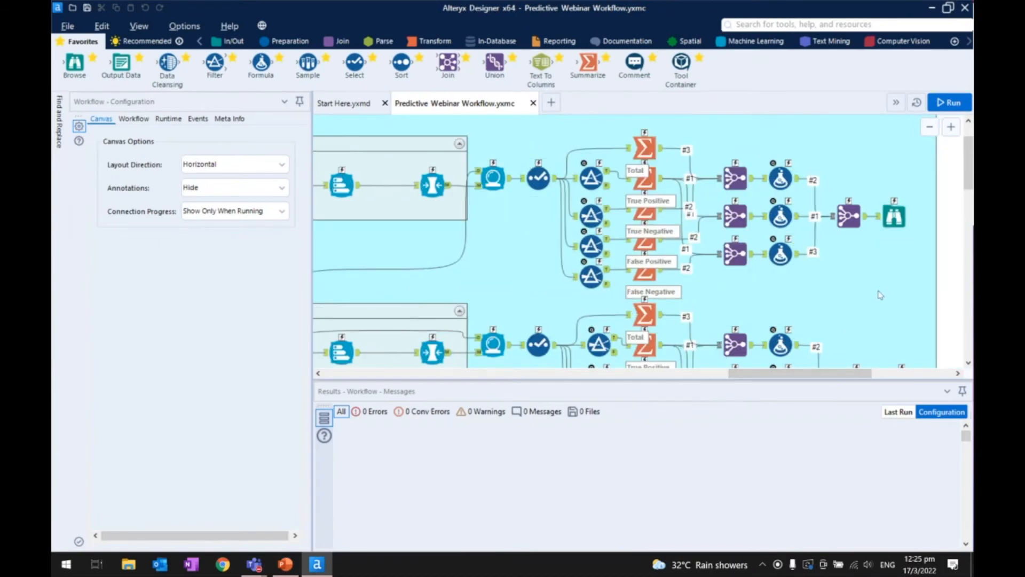
# - Try to run the workflow, cancelling the first run and retrying the second
pyautogui.click(949, 102)
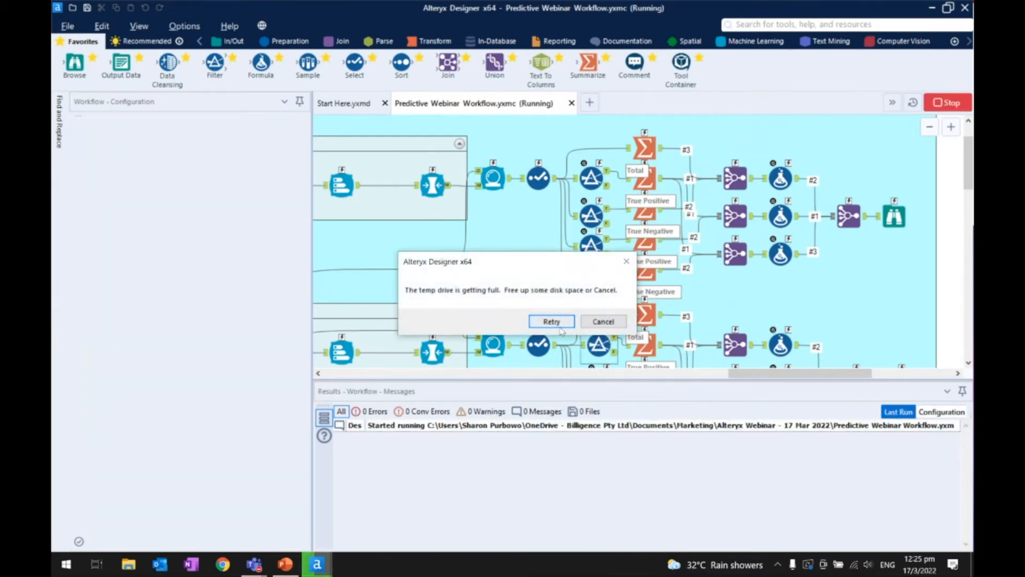
pyautogui.click(604, 322)
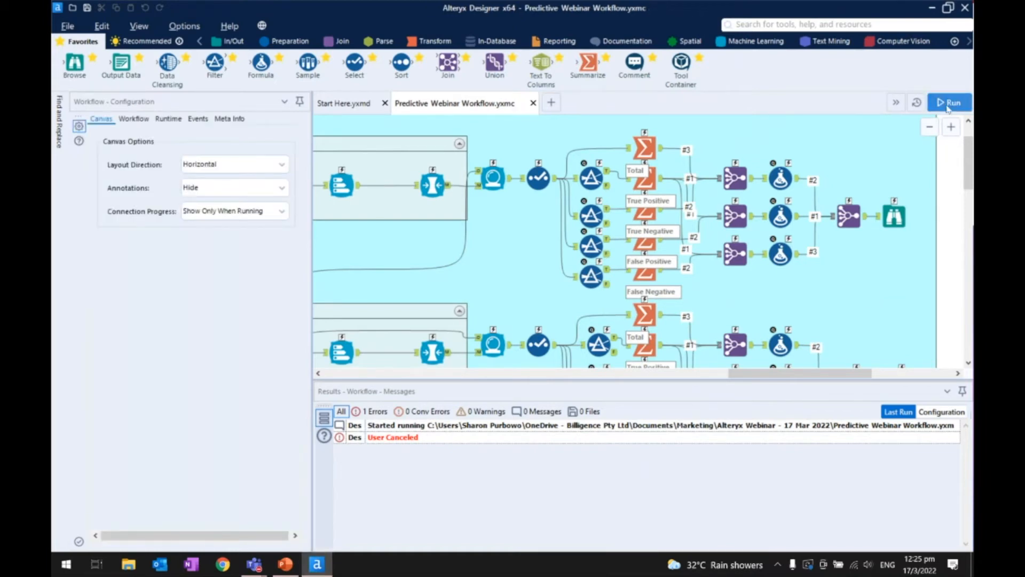
pyautogui.click(948, 102)
pyautogui.click(560, 322)
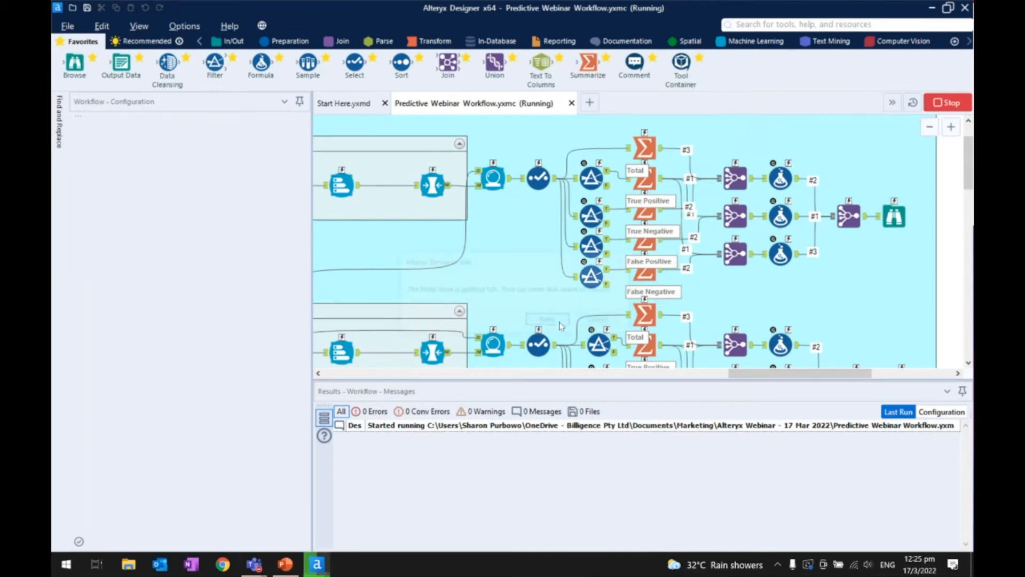
pyautogui.click(561, 322)
# - Examine the Random Forest and XGBoost pipelines with their evaluation branches and Browse outputs in the Assisted Modelling container
pyautogui.click(895, 217)
pyautogui.click(867, 241)
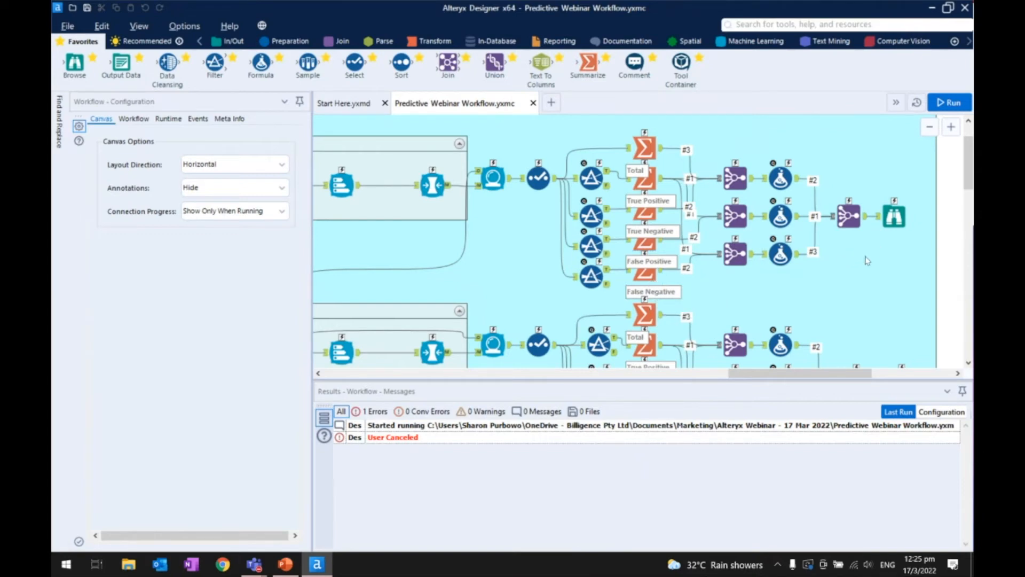
pyautogui.scroll(-3, 449, 230)
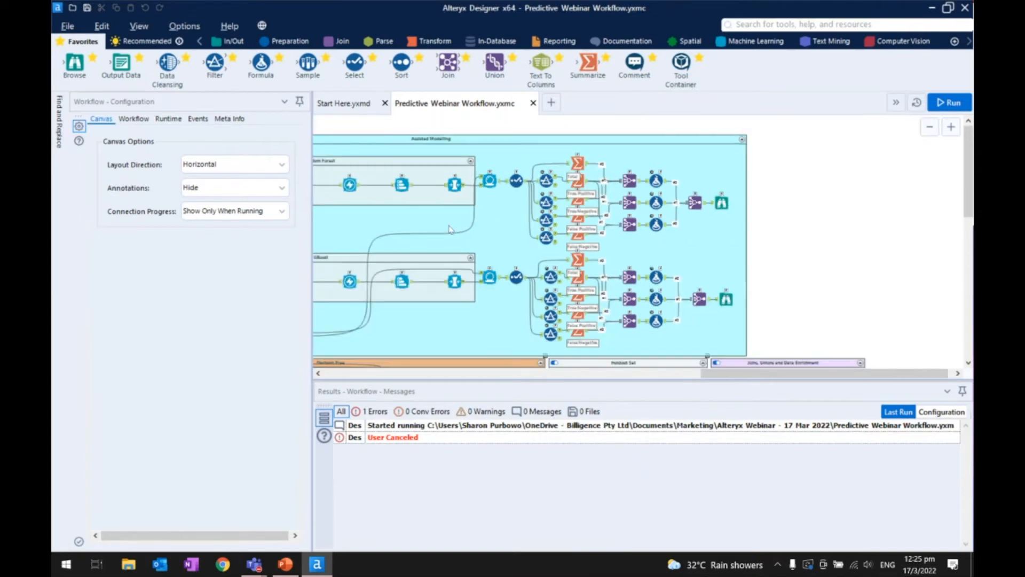
pyautogui.hscroll(-3, 449, 229)
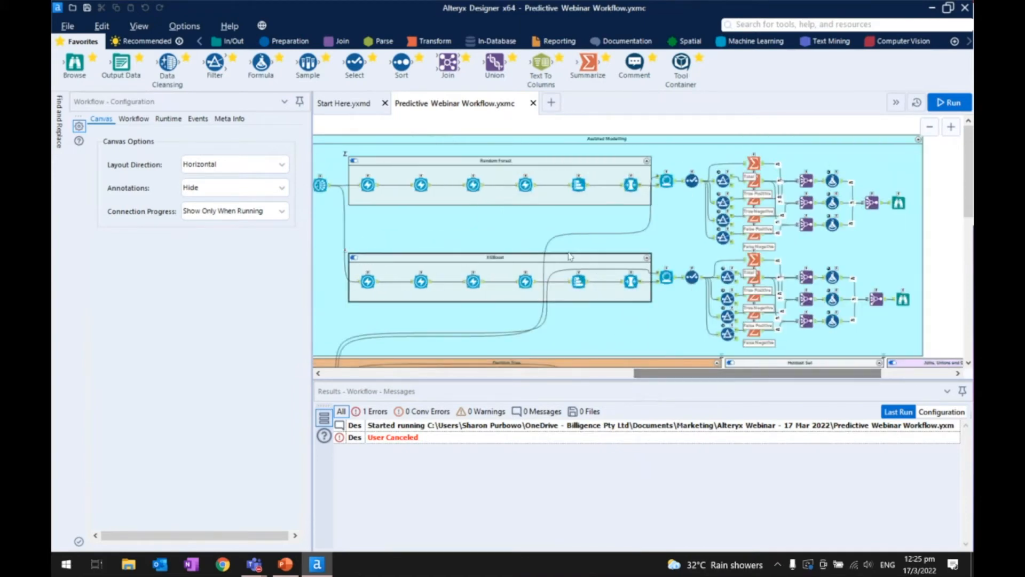
# - Examine the Decision Tree container beneath the Assisted Modelling pipelines, including the join and Create Samples tool that feed it
pyautogui.scroll(-1, 570, 256)
pyautogui.click(633, 373)
pyautogui.moveTo(632, 373); pyautogui.dragTo(876, 372)
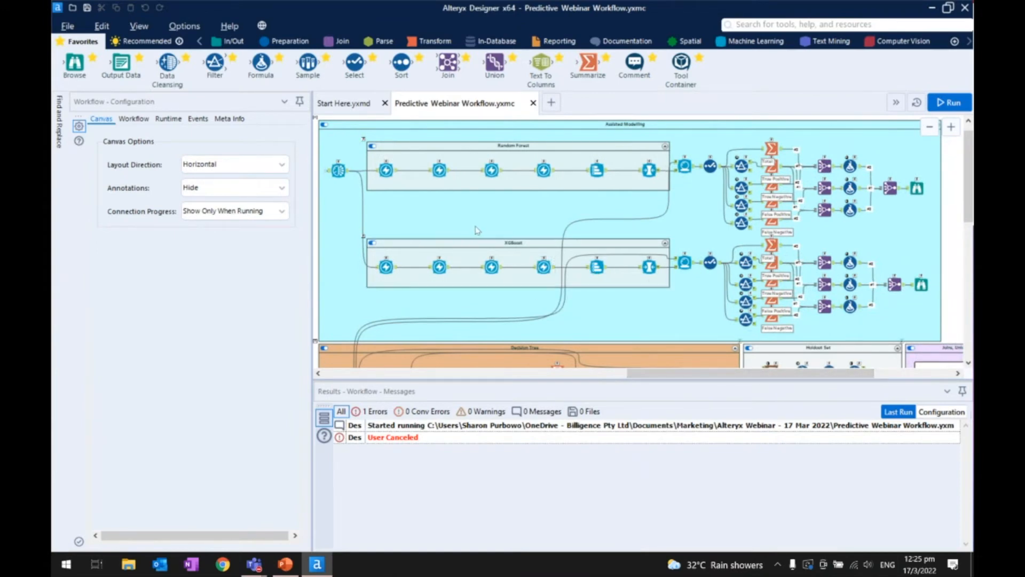
pyautogui.scroll(-4, 466, 229)
pyautogui.scroll(-2, 466, 230)
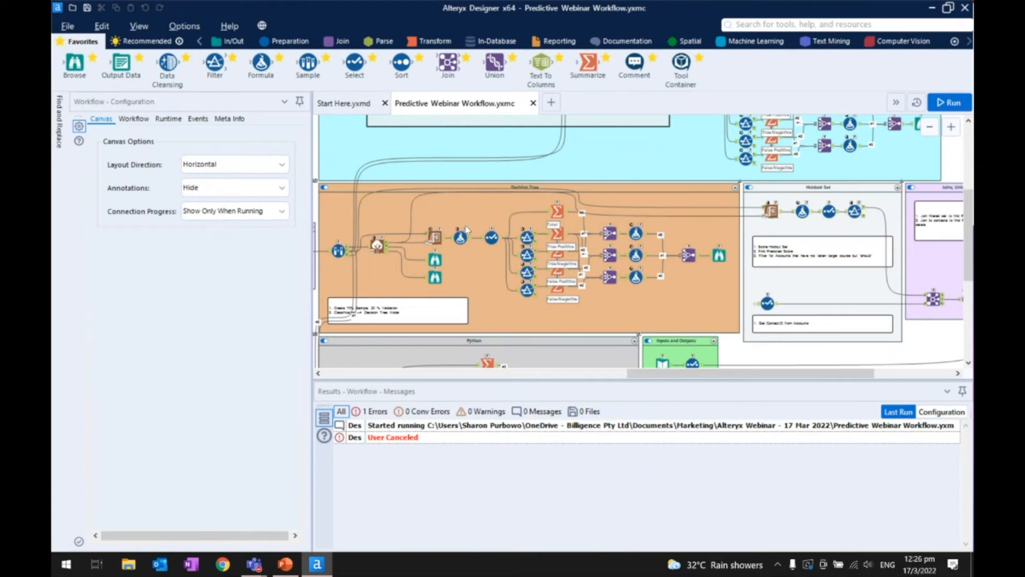
pyautogui.scroll(-1, 453, 271)
pyautogui.scroll(1, 348, 256)
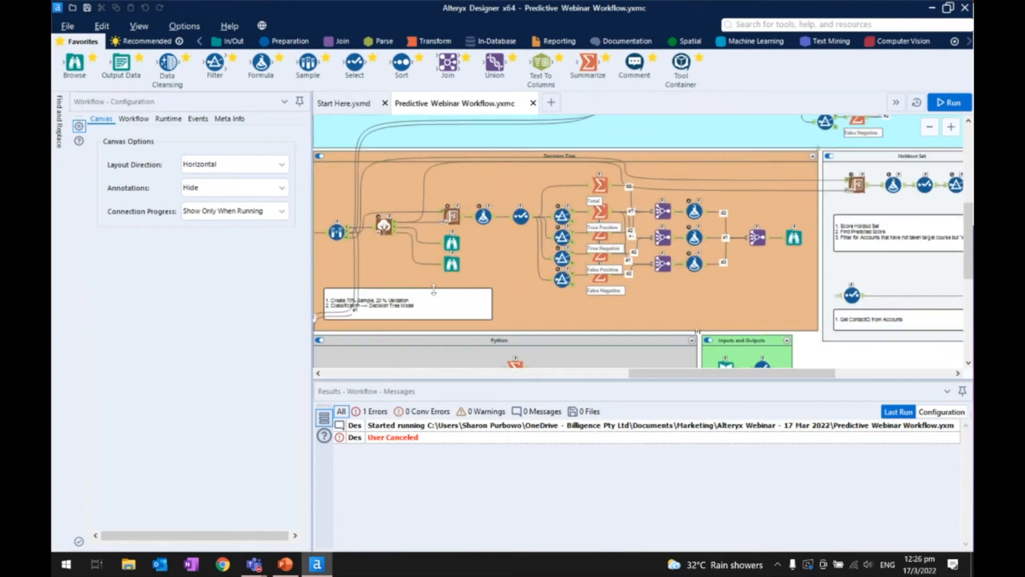
pyautogui.moveTo(634, 377); pyautogui.dragTo(575, 377)
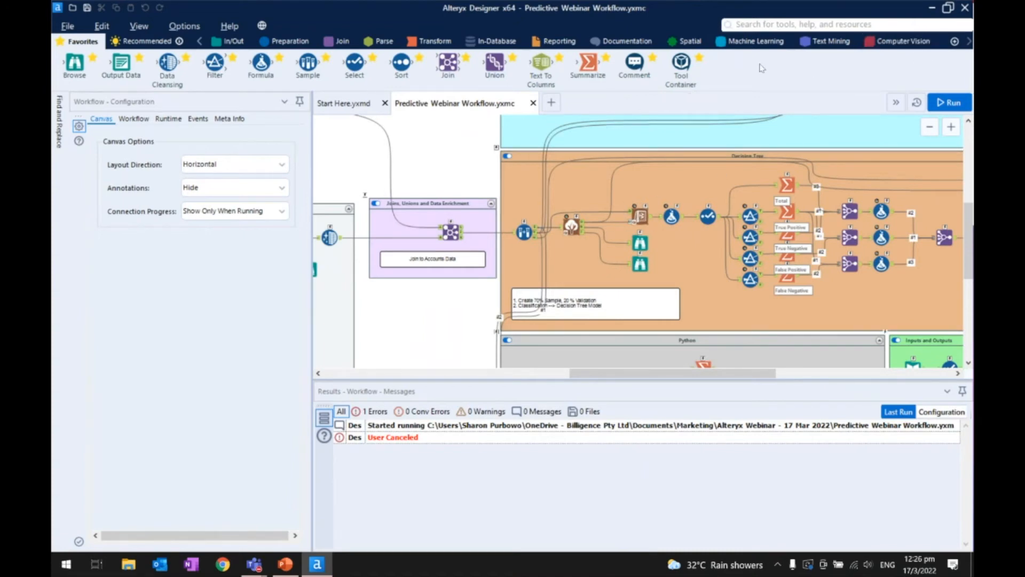
# - Display the Predictive tool category to review the available modelling tools, such as Decision Tree and Forest Model
pyautogui.click(968, 43)
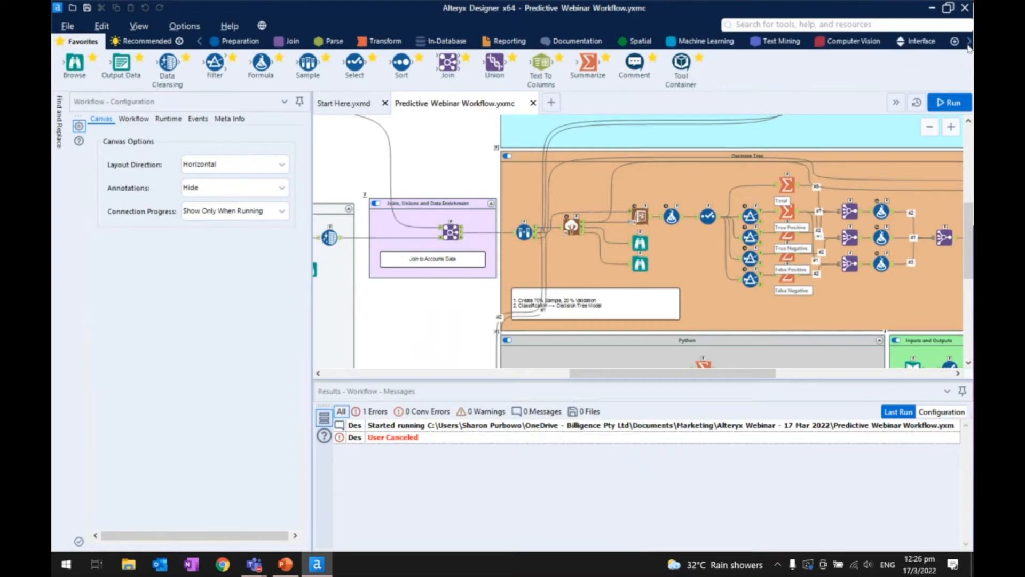
pyautogui.click(968, 42)
pyautogui.click(968, 43)
pyautogui.click(968, 43)
pyautogui.click(709, 43)
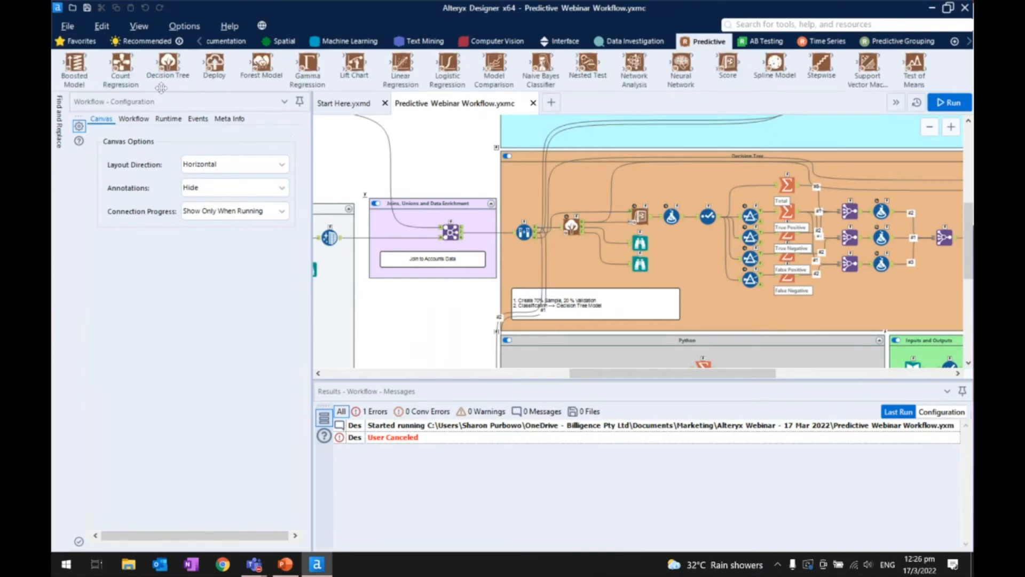
pyautogui.moveTo(161, 86); pyautogui.dragTo(244, 89)
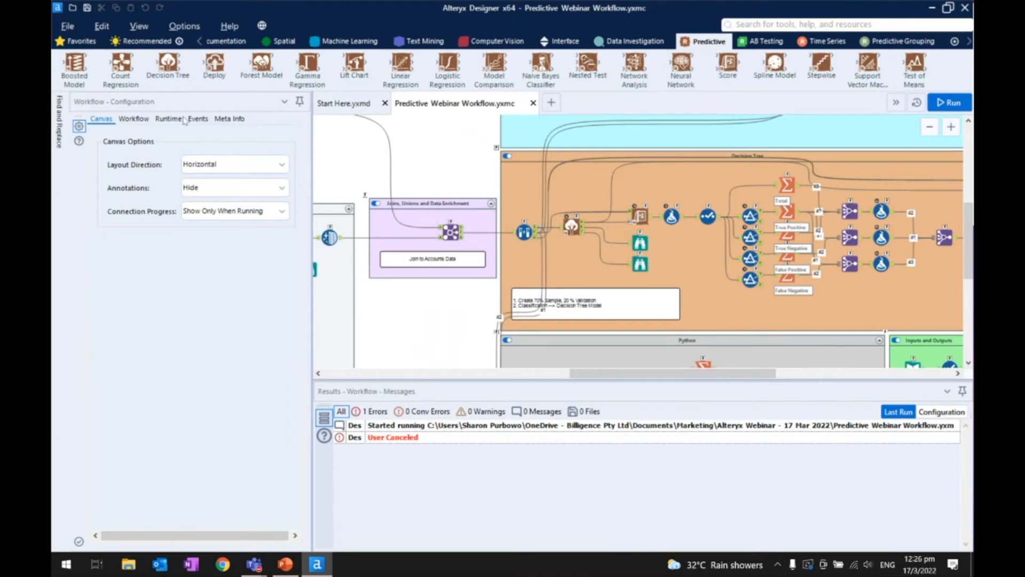
# - Inspect the Decision Tree tool's setup, checking its target variable and selected predictor variables
pyautogui.scroll(3, 587, 240)
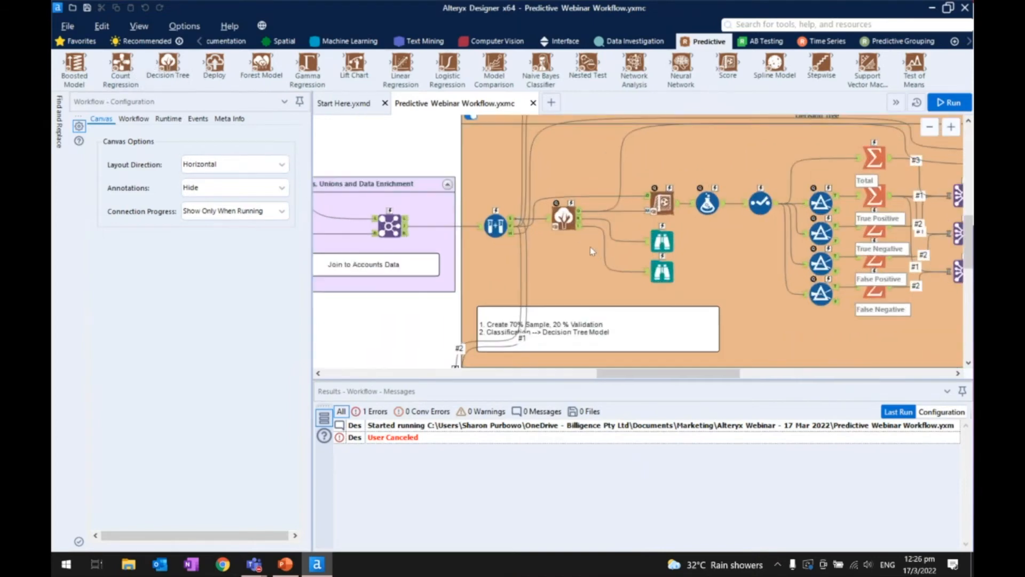
pyautogui.click(560, 206)
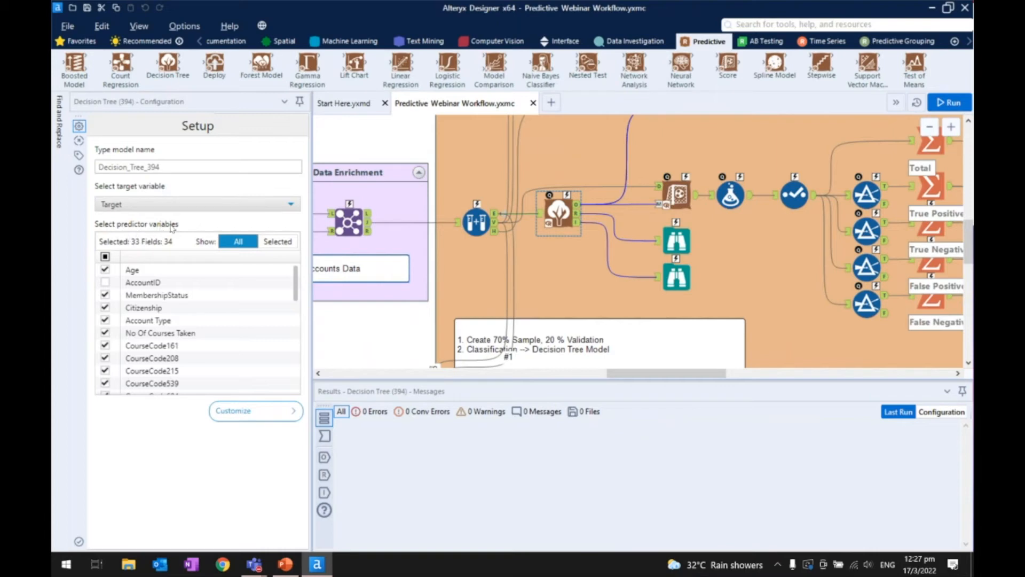
pyautogui.scroll(8, 159, 290)
pyautogui.click(106, 270)
pyautogui.click(105, 270)
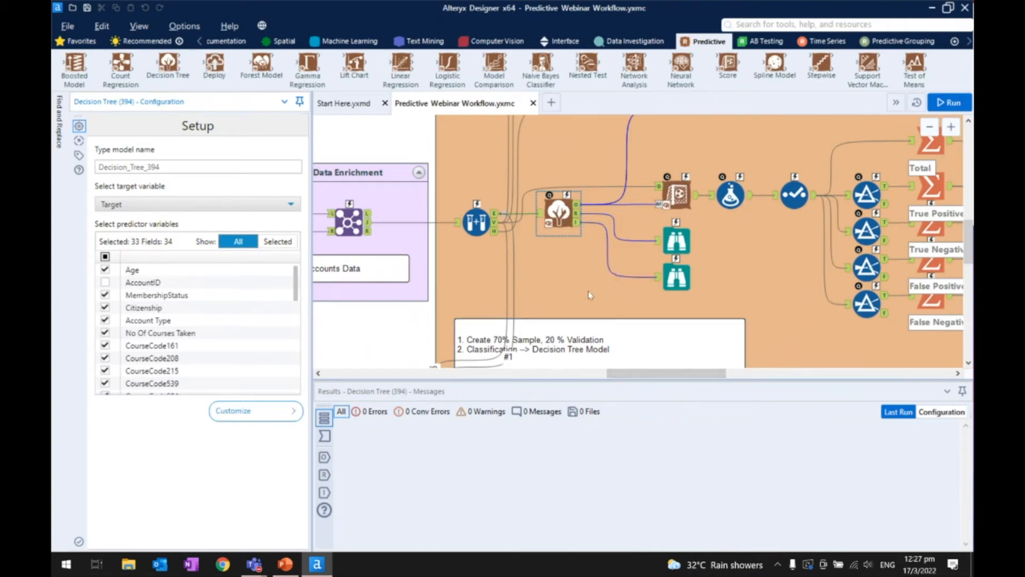
# - Check the Decision Tree tool's report and interactive outputs, and the Browse tool connected to the interactive output
pyautogui.moveTo(611, 371); pyautogui.dragTo(629, 372)
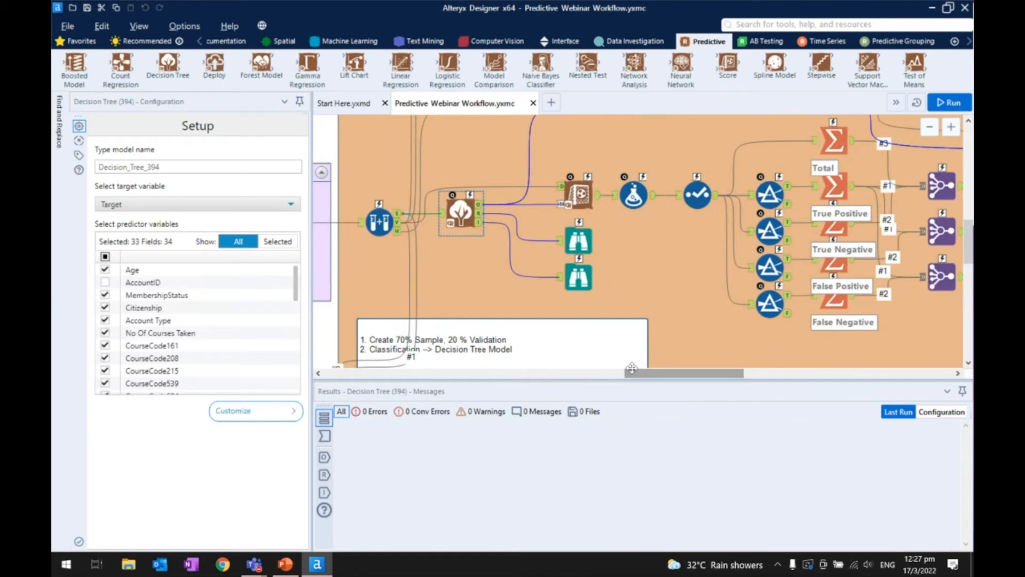
pyautogui.click(481, 216)
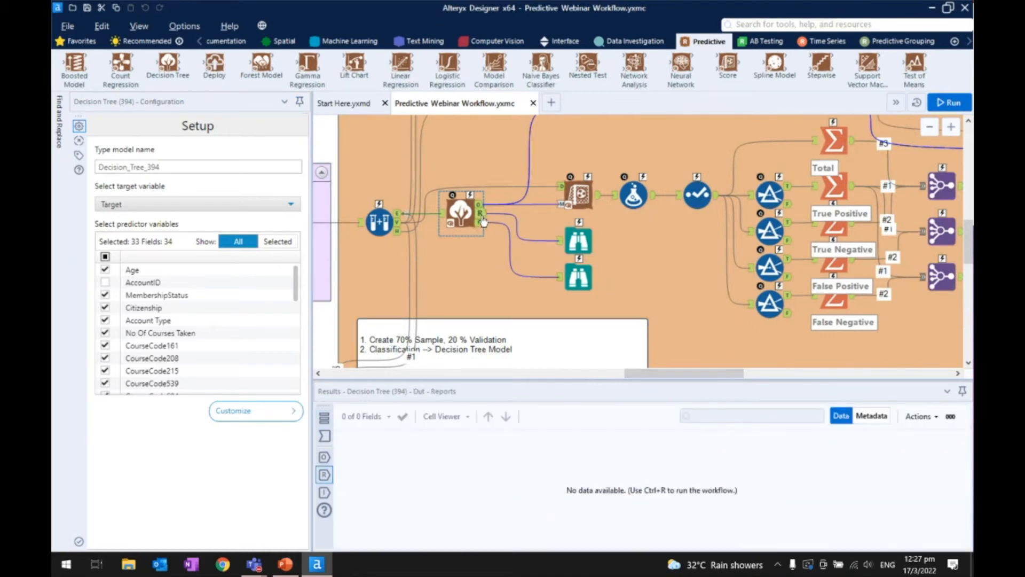
pyautogui.click(481, 224)
pyautogui.click(481, 216)
pyautogui.click(479, 224)
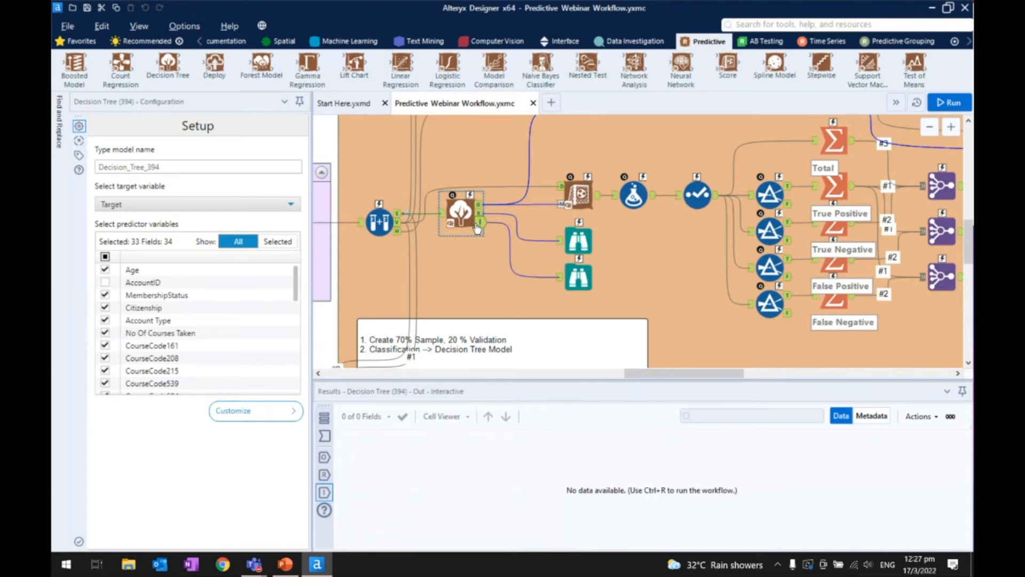
pyautogui.click(581, 276)
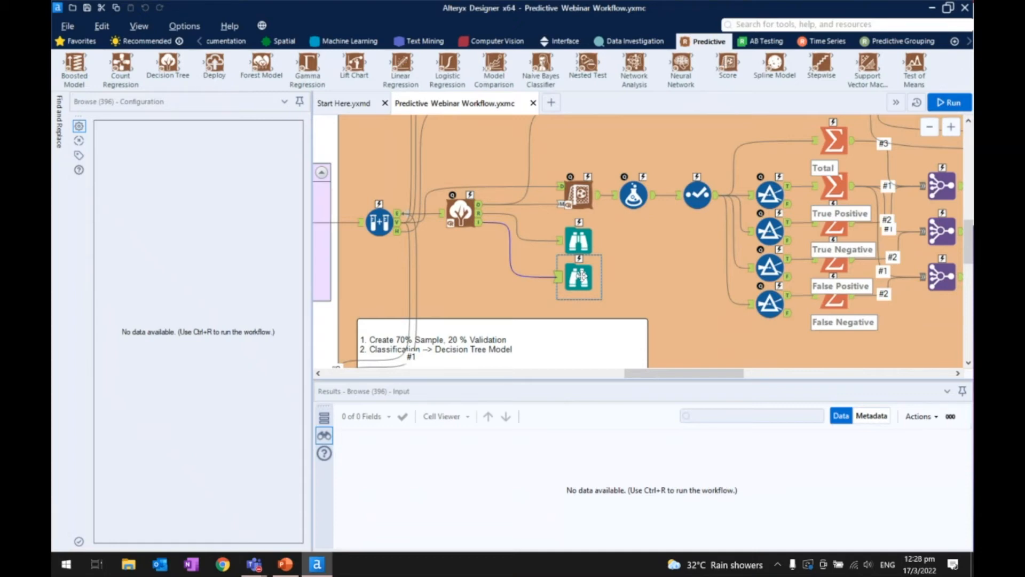
# - Examine the Score tool in the Decision Tree container and the evaluation branch that follows it
pyautogui.scroll(1, 582, 276)
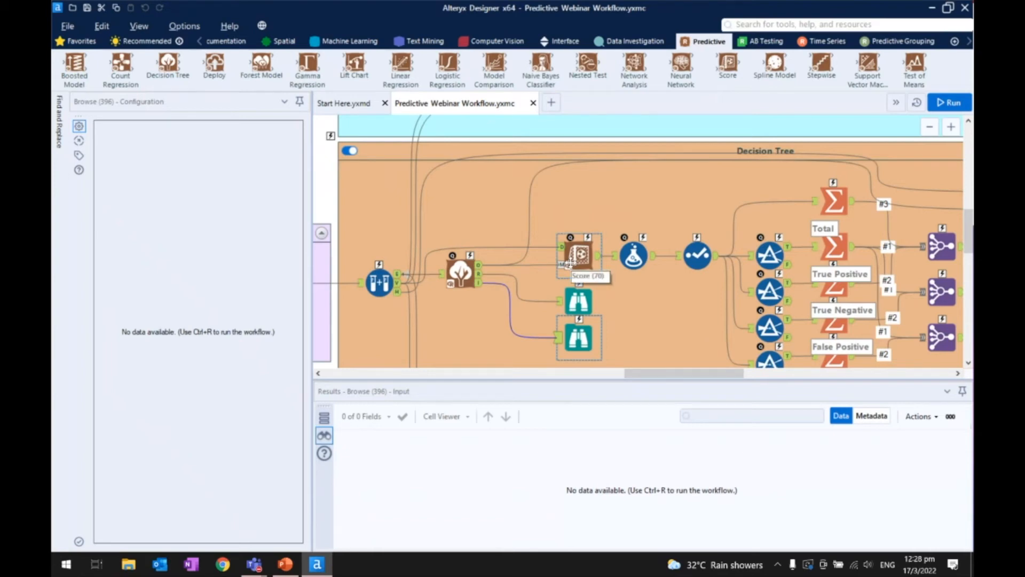
pyautogui.moveTo(684, 372); pyautogui.dragTo(705, 380)
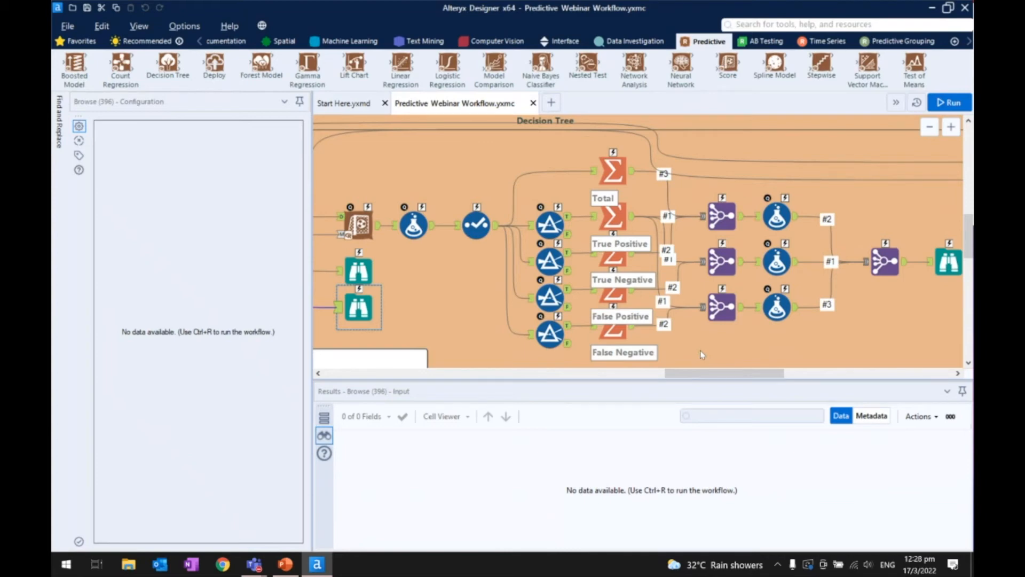
pyautogui.scroll(-2, 593, 264)
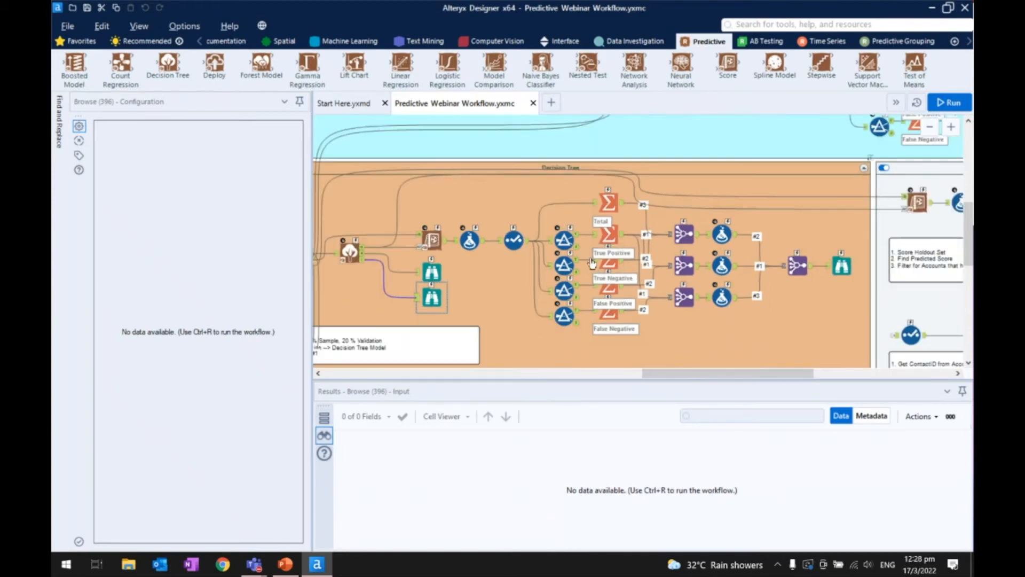
pyautogui.scroll(-1, 592, 262)
pyautogui.moveTo(653, 374); pyautogui.dragTo(631, 377)
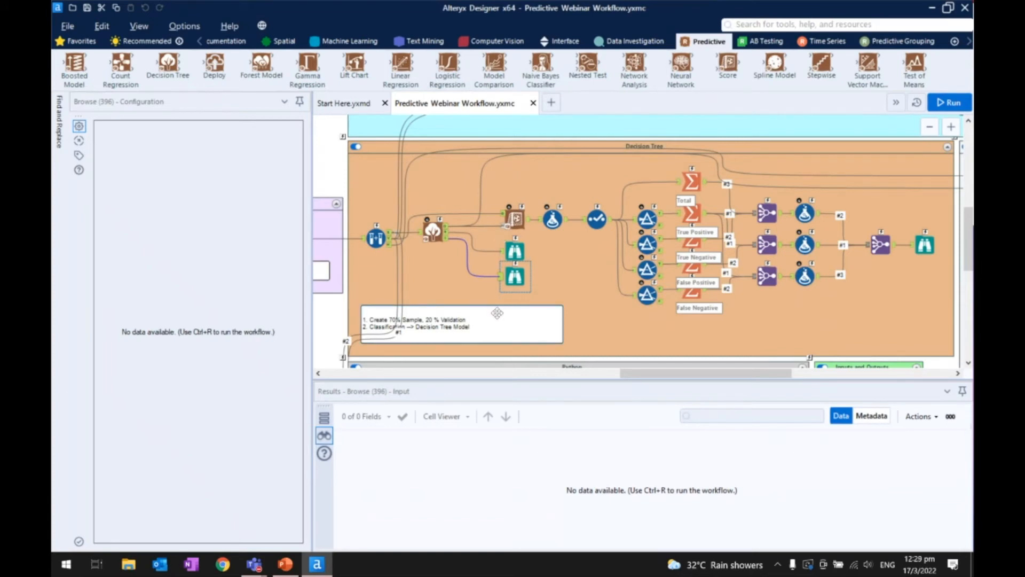
# - Inspect the Python tool's notebook in the Python container and display the Developer tool category it belongs to
pyautogui.scroll(-3, 504, 288)
pyautogui.scroll(-1, 507, 249)
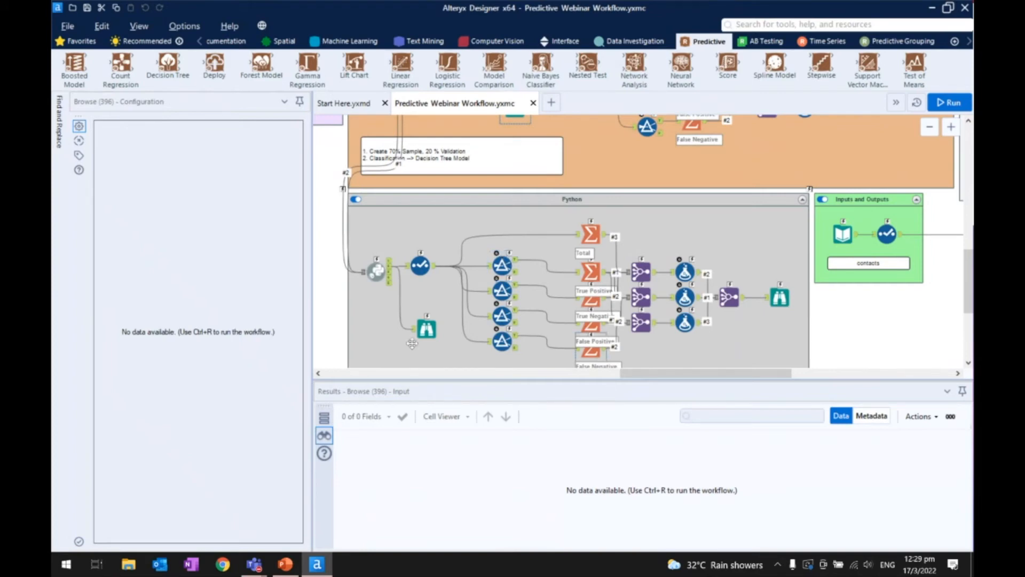
pyautogui.click(377, 271)
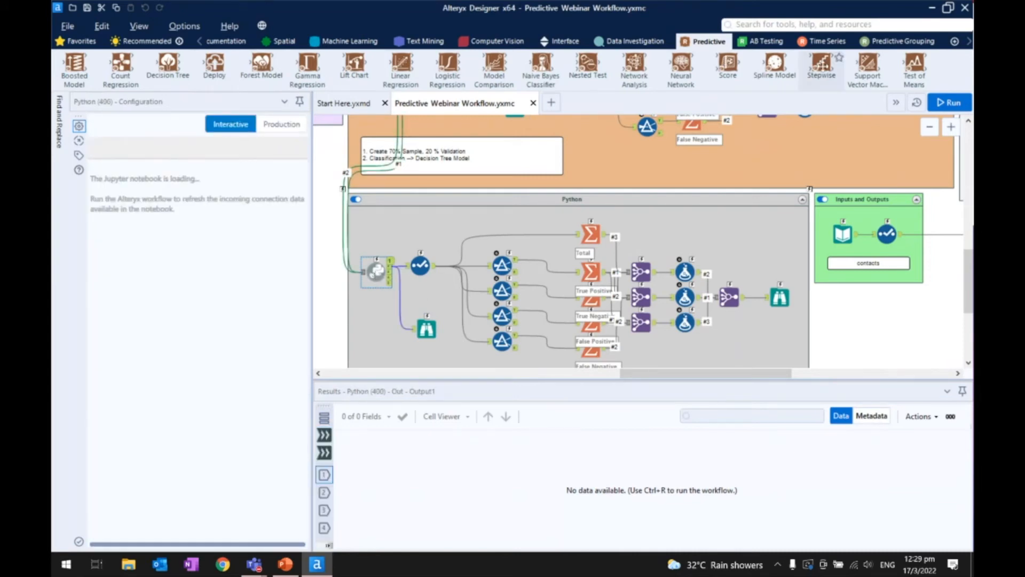
pyautogui.click(968, 42)
pyautogui.click(968, 42)
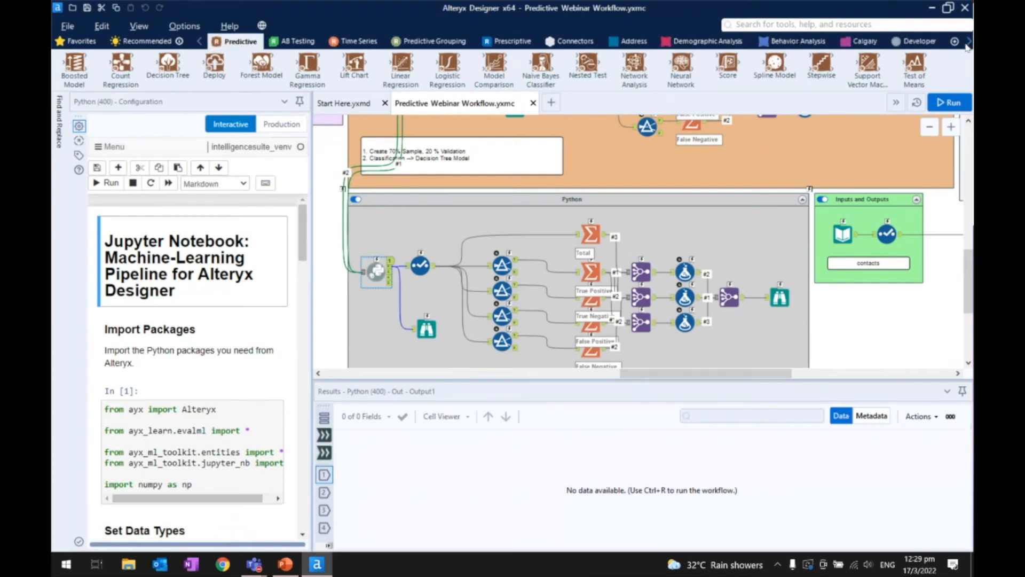
pyautogui.click(789, 41)
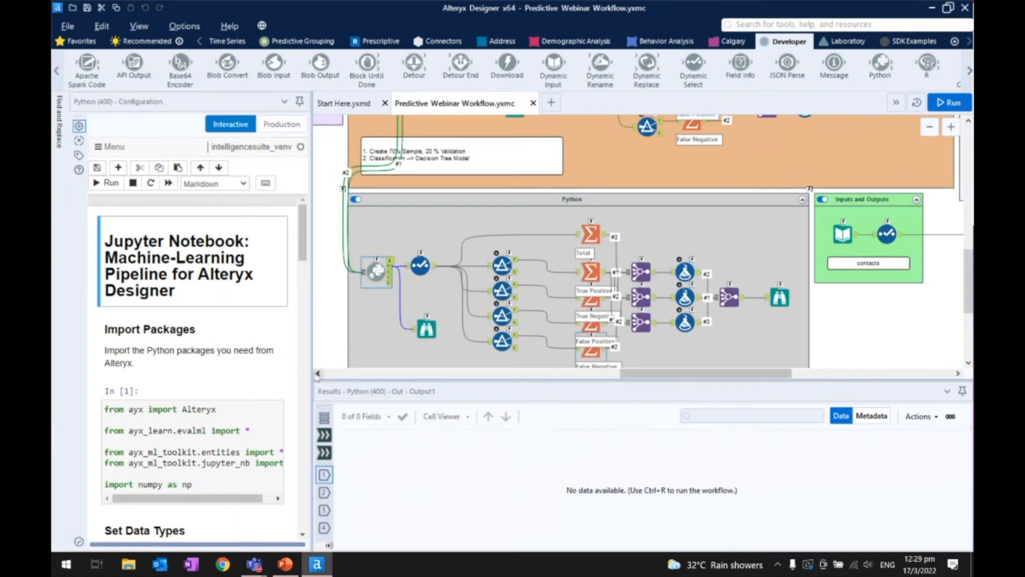
# - Widen the Python tool's configuration area to read its notebook, review the container's evaluation tools, and restore the narrower width
pyautogui.moveTo(313, 374); pyautogui.dragTo(507, 373)
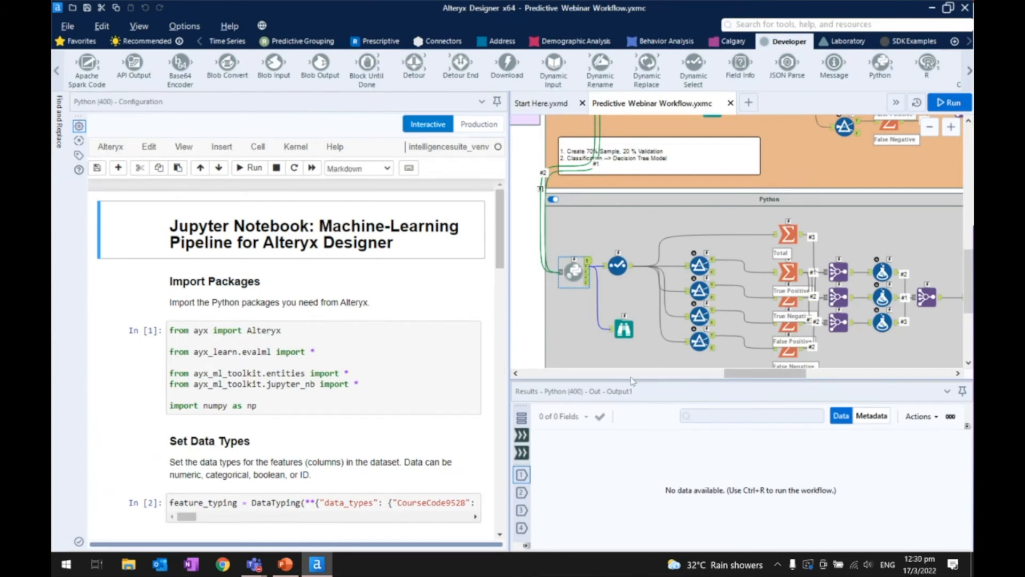
pyautogui.moveTo(798, 374); pyautogui.dragTo(830, 376)
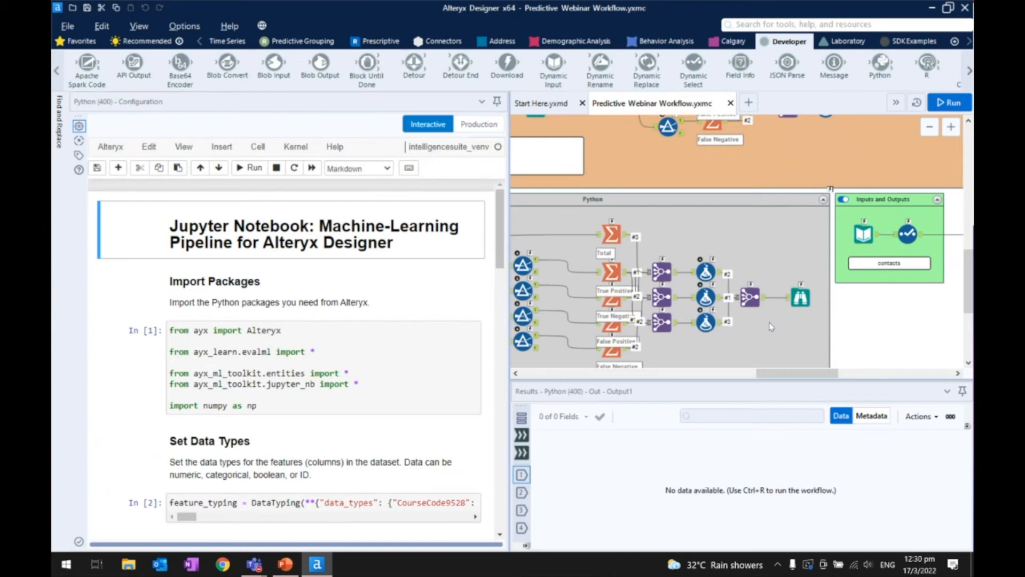
pyautogui.scroll(-3, 677, 309)
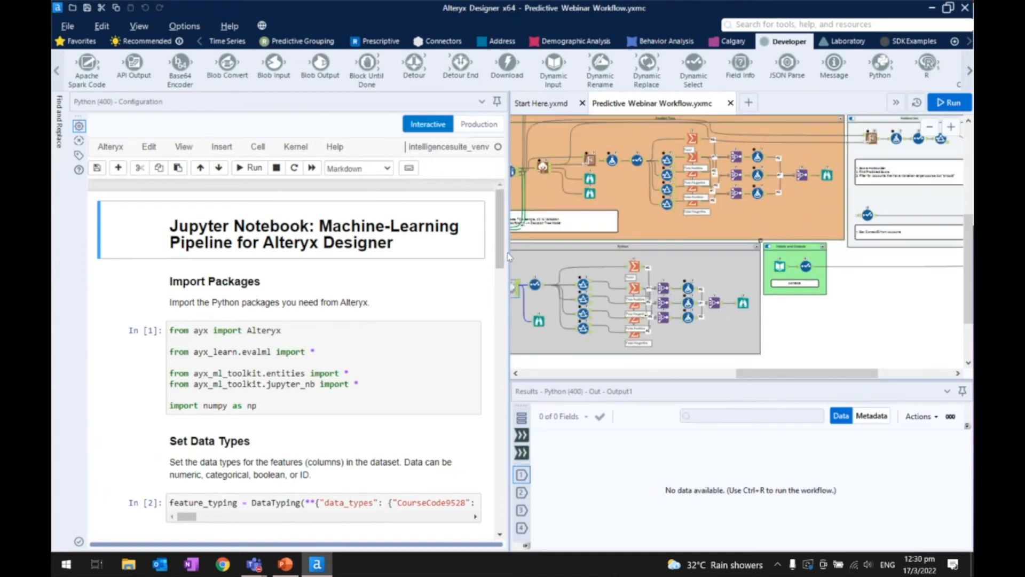
pyautogui.moveTo(499, 252); pyautogui.dragTo(303, 280)
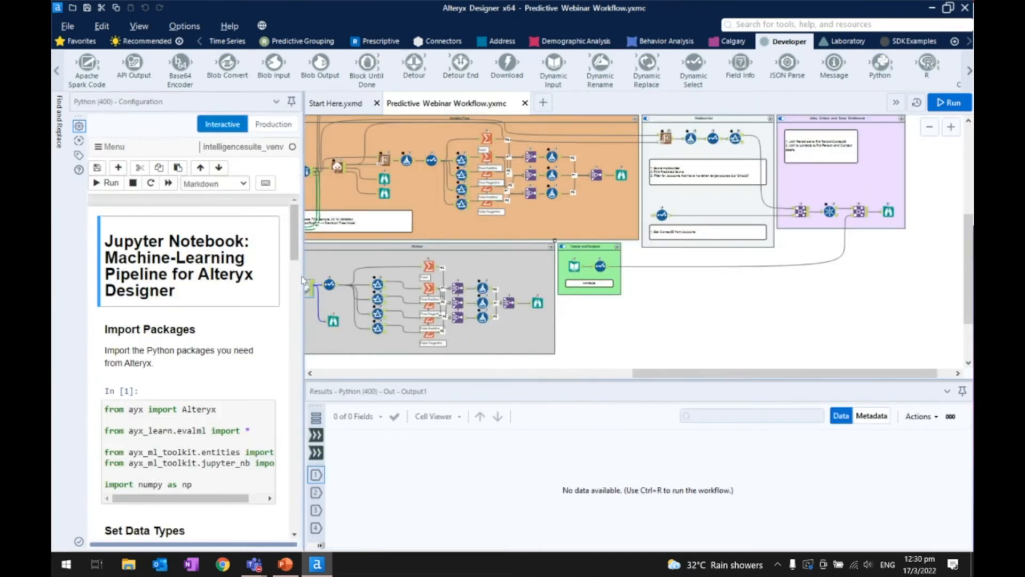
# - Survey the whole workflow, from data preparation through the model containers to the Holdout Set and final joins
pyautogui.moveTo(638, 373); pyautogui.dragTo(571, 373)
pyautogui.scroll(1, 643, 288)
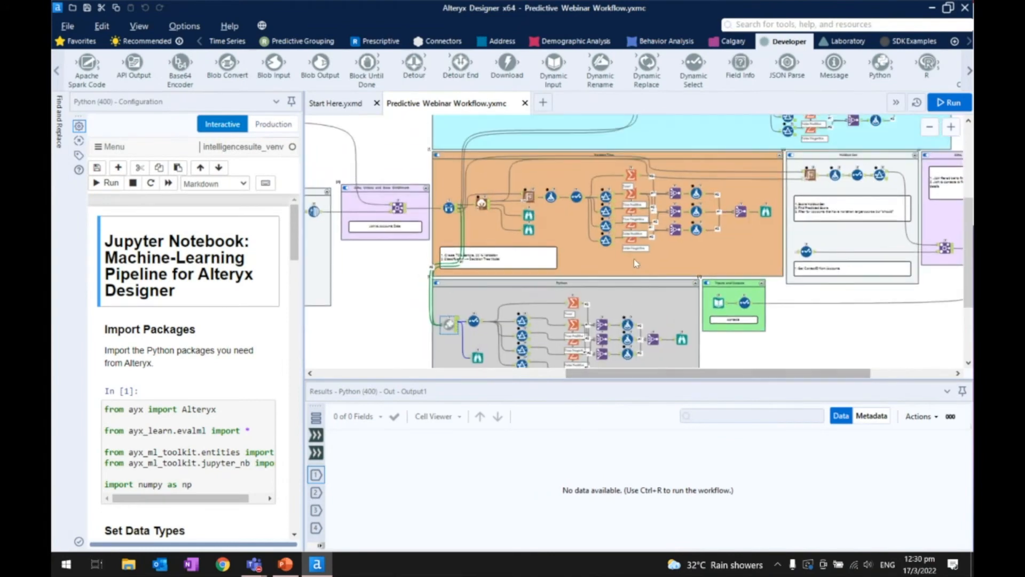
pyautogui.scroll(-2, 615, 262)
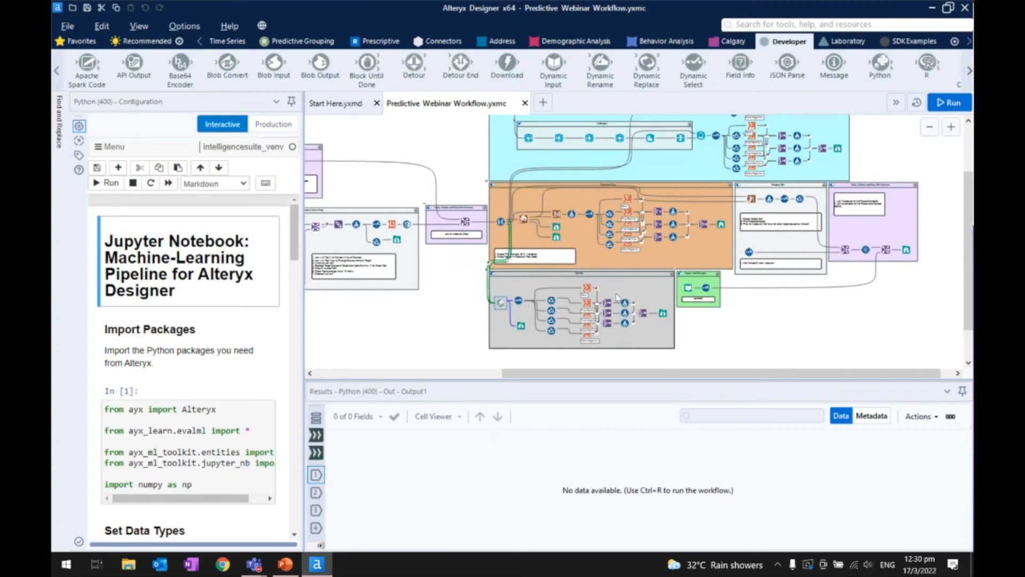
pyautogui.scroll(1, 617, 297)
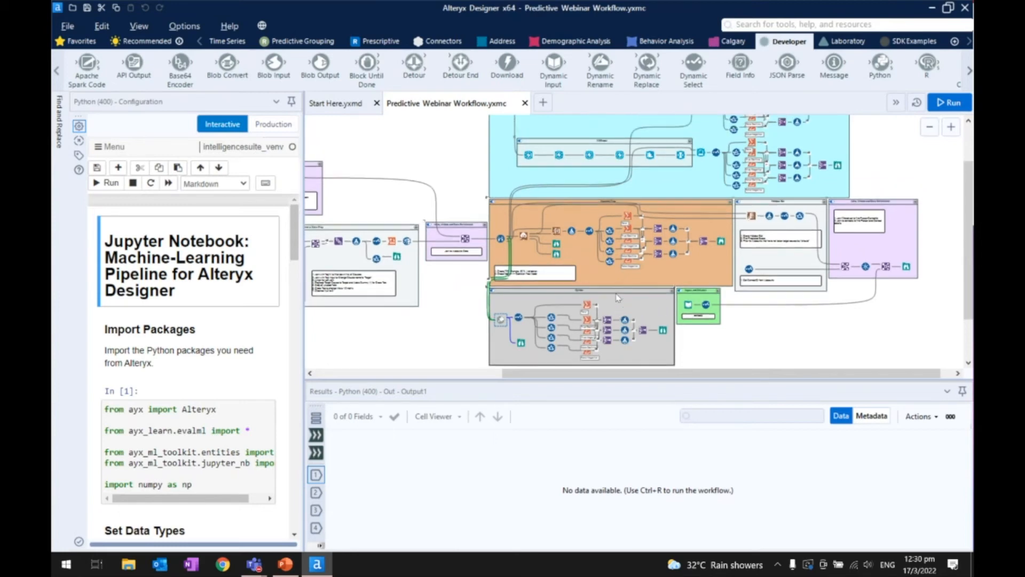
pyautogui.scroll(-1, 621, 276)
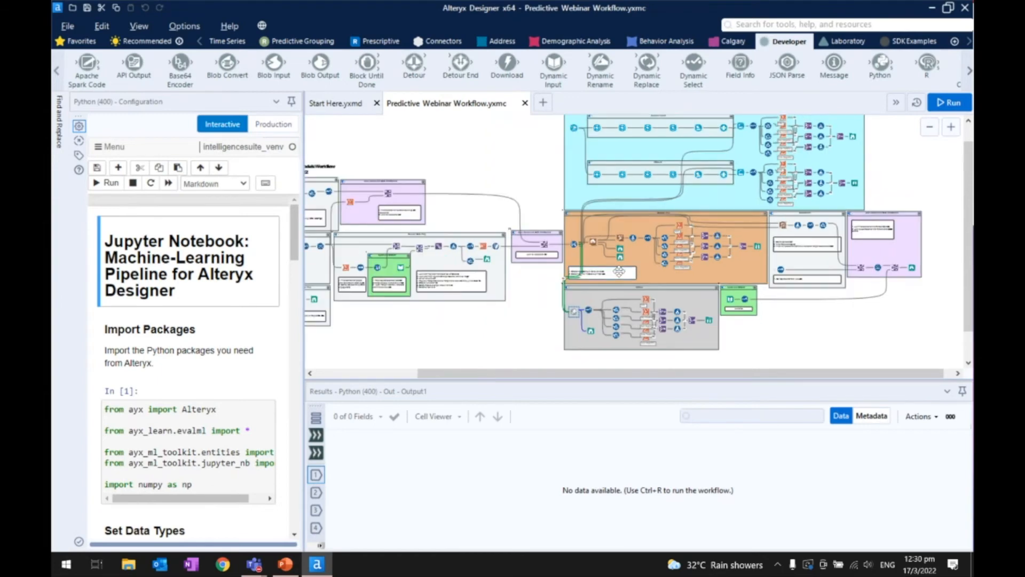
pyautogui.scroll(1, 619, 272)
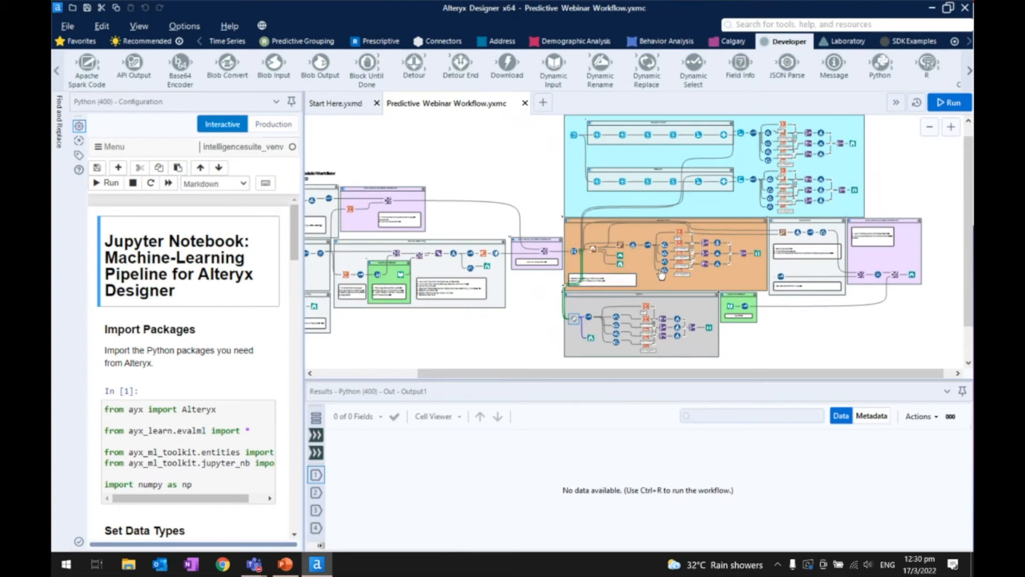
pyautogui.scroll(1, 663, 276)
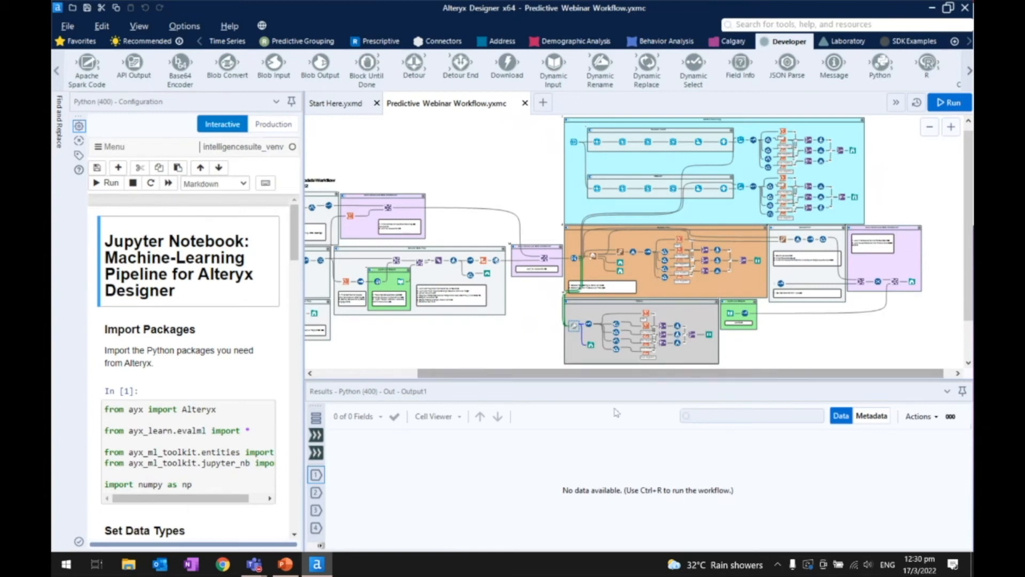
pyautogui.moveTo(727, 374); pyautogui.dragTo(768, 372)
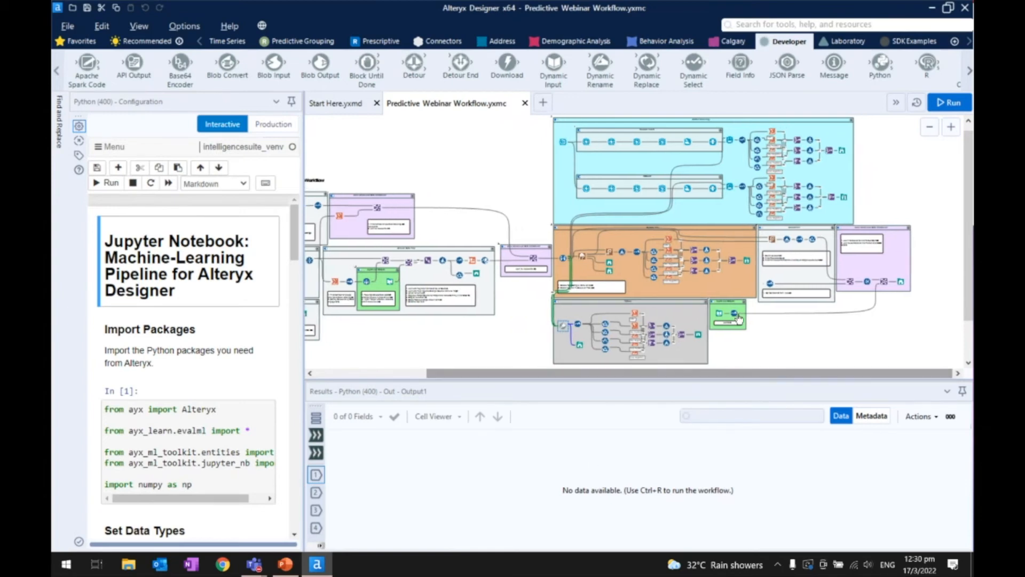
# - Open the configuration of the Score tool in the Holdout Set container and dismiss the temp drive warning
pyautogui.scroll(3, 739, 319)
pyautogui.click(809, 203)
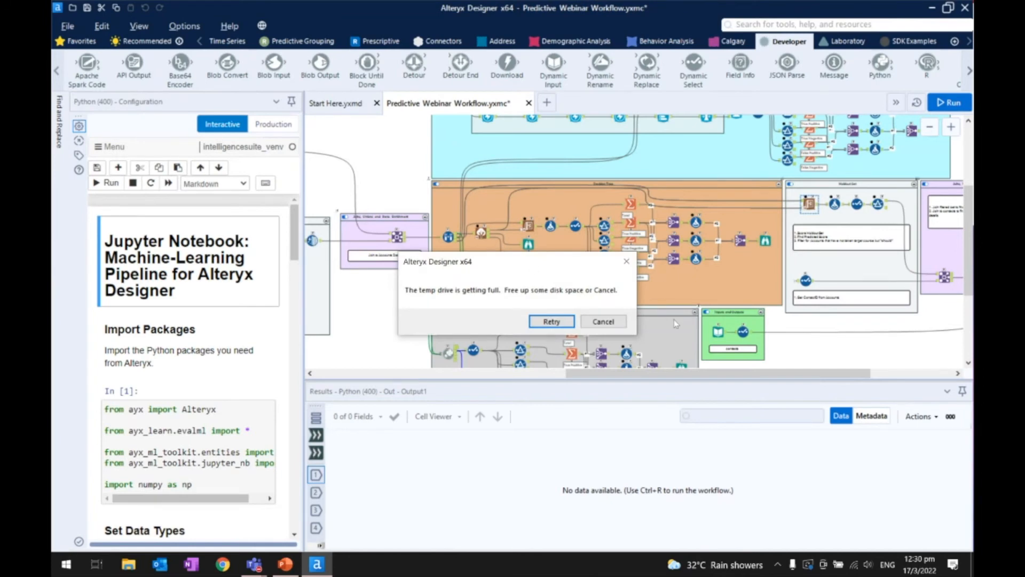
pyautogui.click(601, 323)
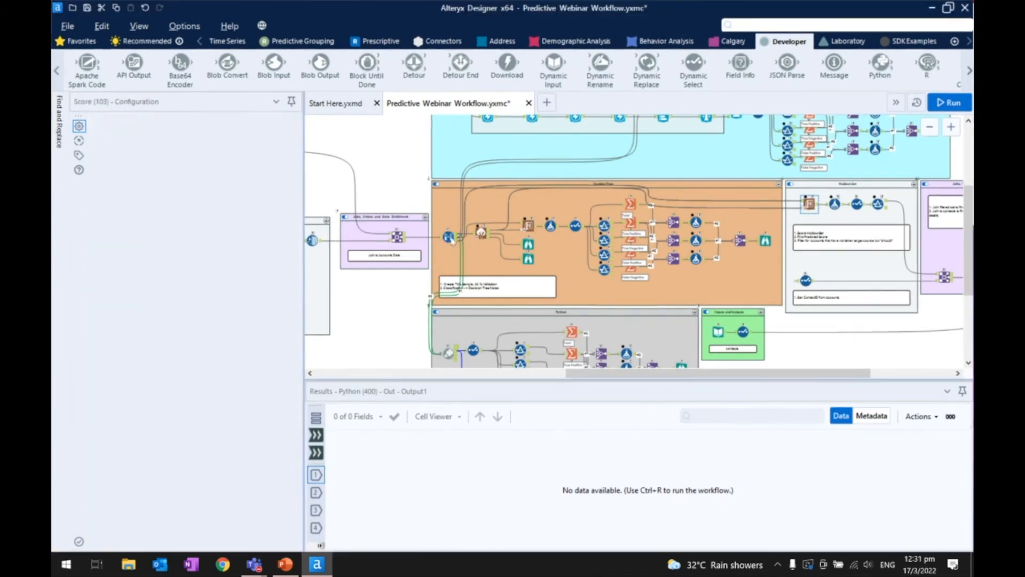
# - Trace the Decision Tree connections into the Holdout Set container's Score tool and on to the final joins container
pyautogui.scroll(5, 534, 246)
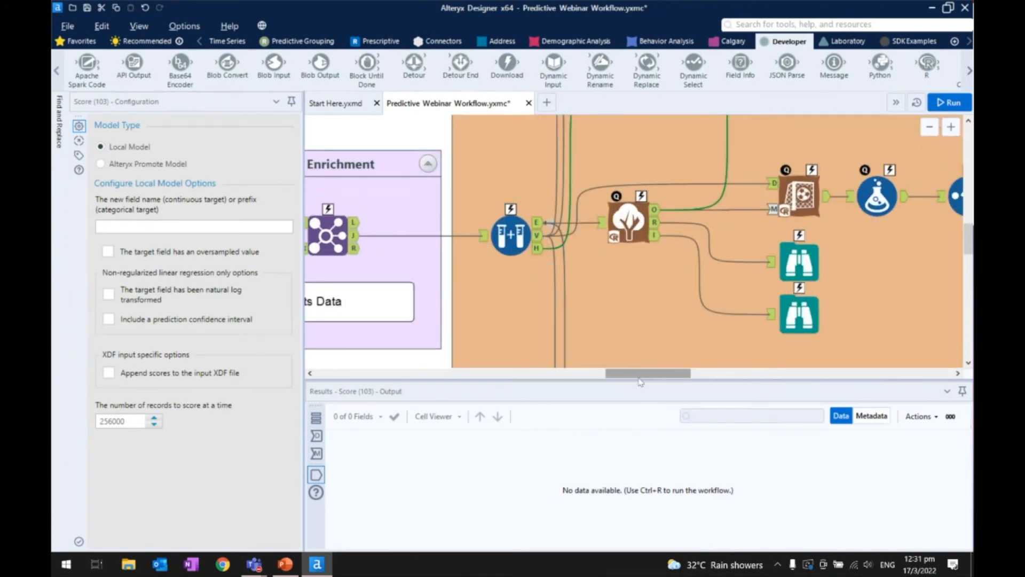
pyautogui.moveTo(643, 373); pyautogui.dragTo(811, 374)
pyautogui.scroll(2, 794, 380)
pyautogui.scroll(-1, 683, 324)
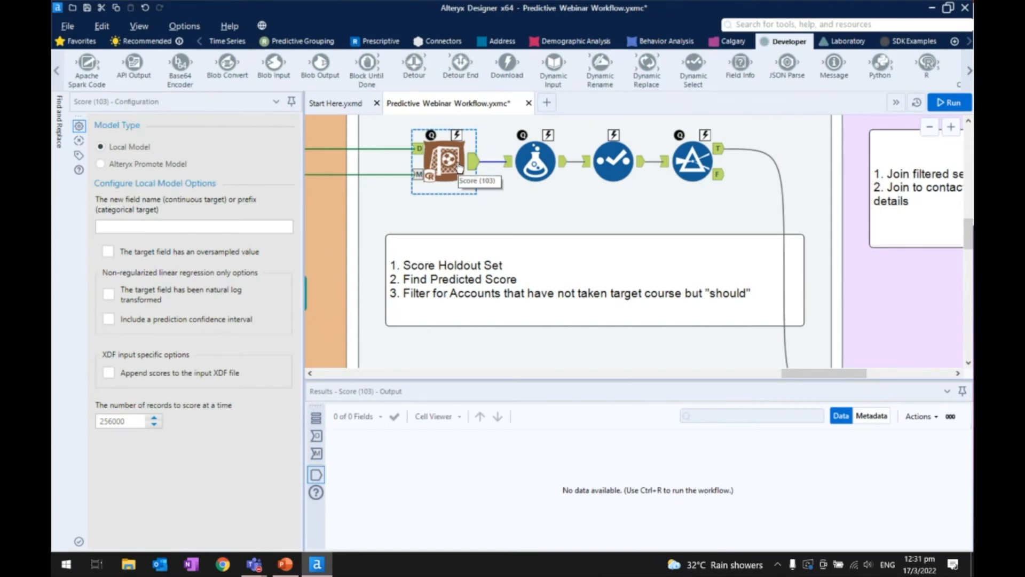
pyautogui.scroll(-3, 810, 260)
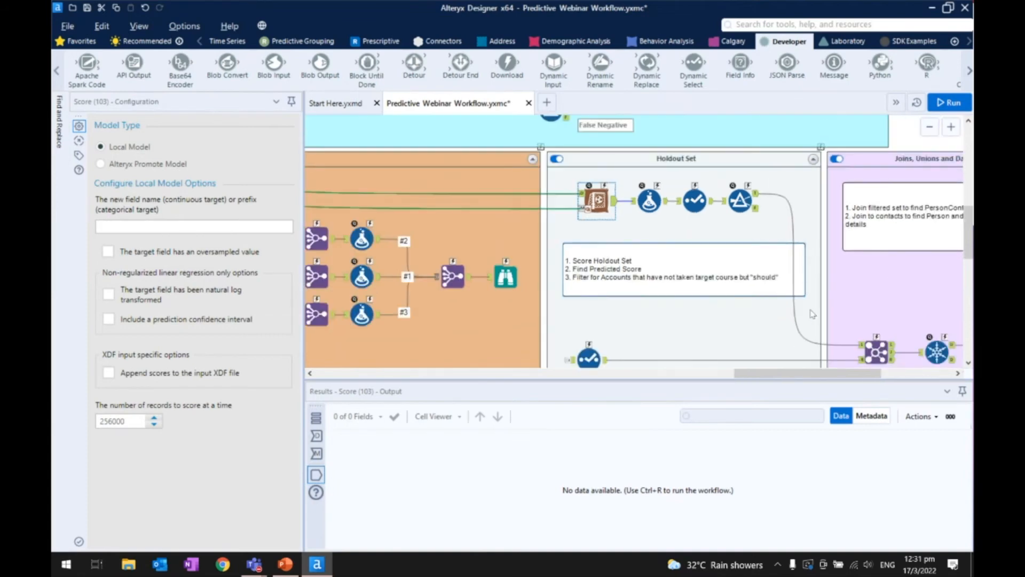
pyautogui.scroll(-1, 812, 314)
pyautogui.moveTo(798, 374); pyautogui.dragTo(841, 373)
pyautogui.scroll(-1, 741, 333)
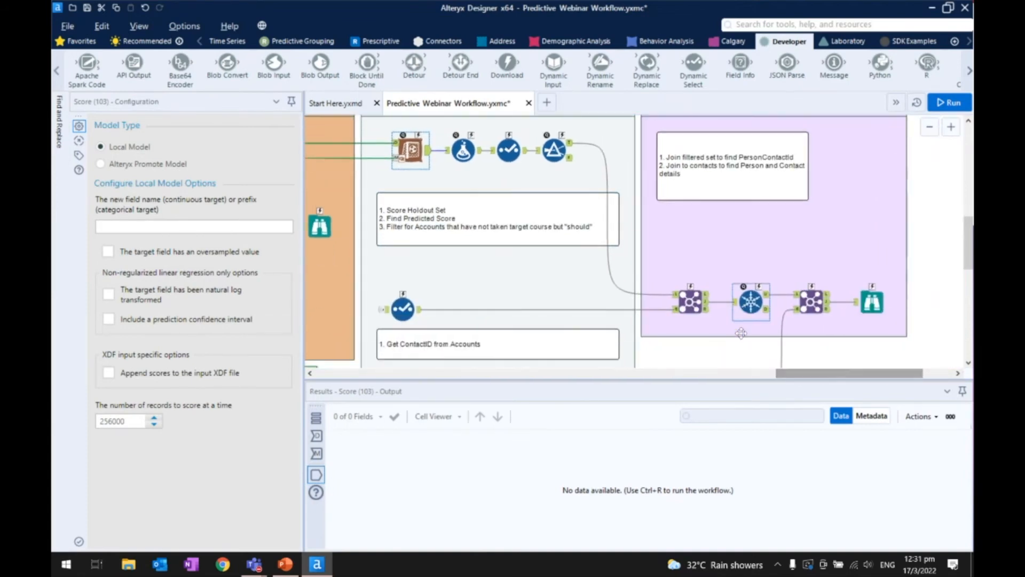
# - Move the Inputs and Outputs container with the contacts data directly beneath the Holdout Set container, aligned to its right edge
pyautogui.scroll(-2, 741, 333)
pyautogui.scroll(-1, 740, 328)
pyautogui.click(374, 330)
pyautogui.moveTo(373, 330); pyautogui.dragTo(604, 340)
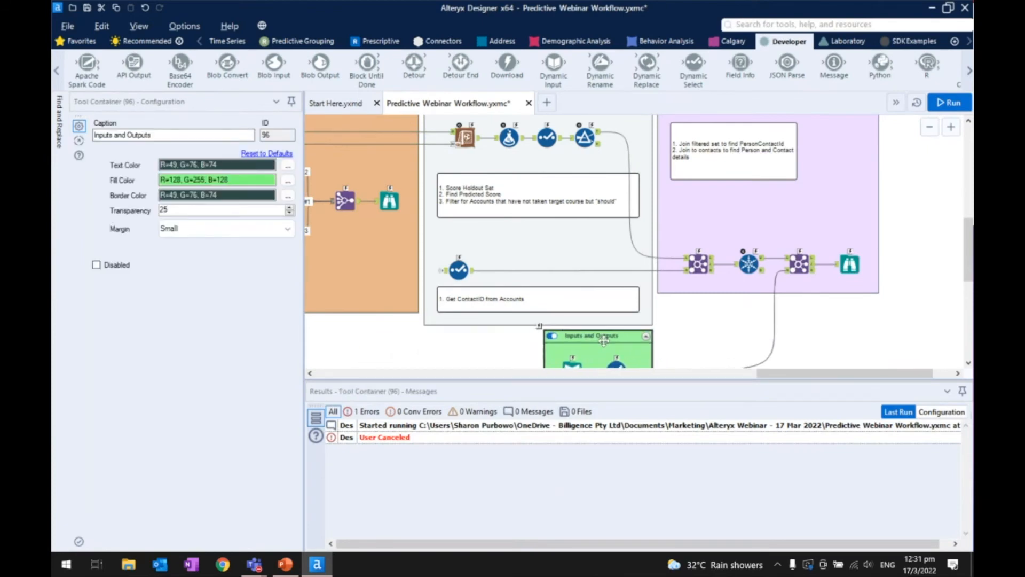
pyautogui.scroll(-2, 640, 304)
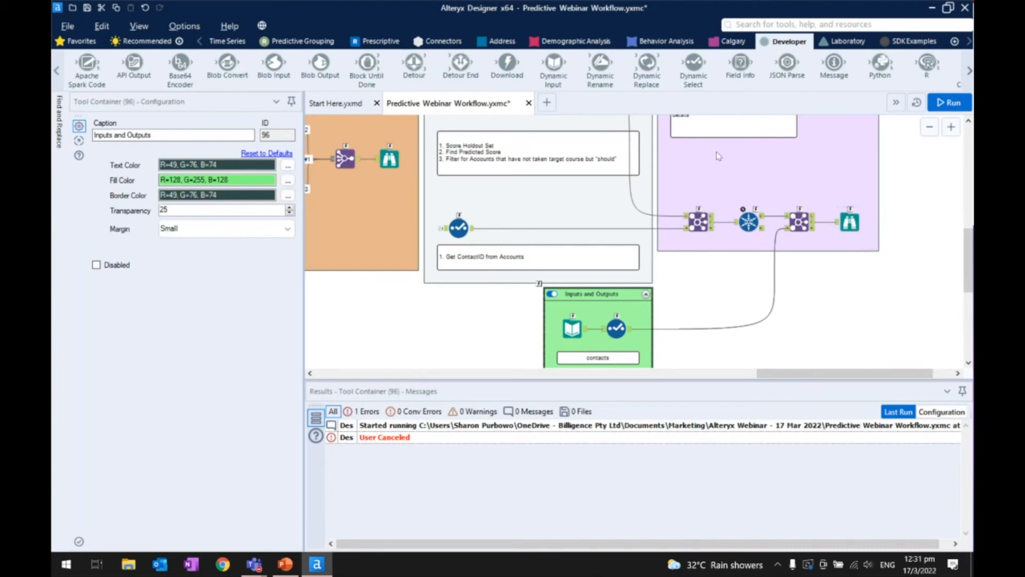
# - Inspect the contacts Select tool's fields and the final Browse tool, and review the model containers feeding the final joins
pyautogui.click(620, 323)
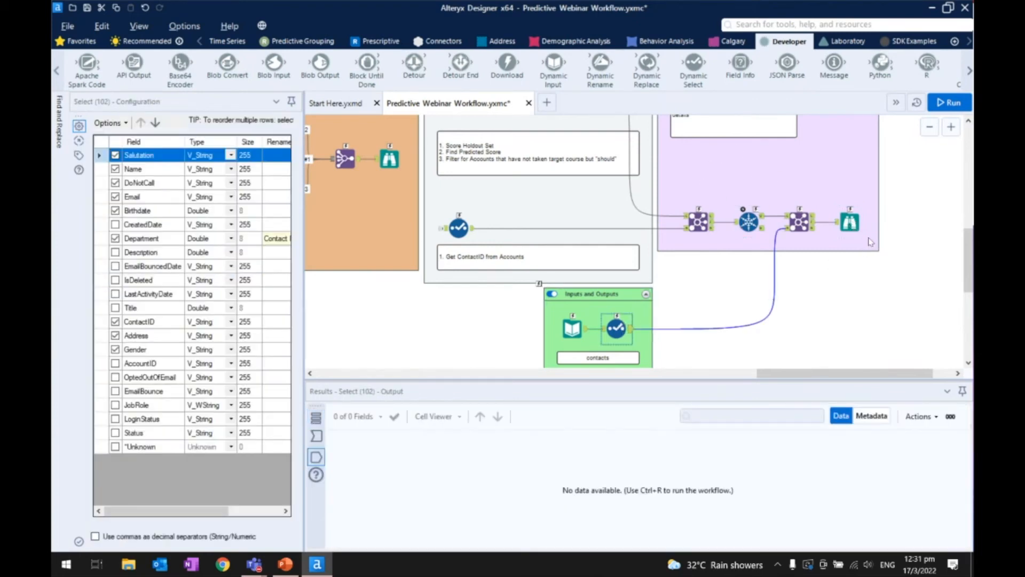
pyautogui.click(855, 223)
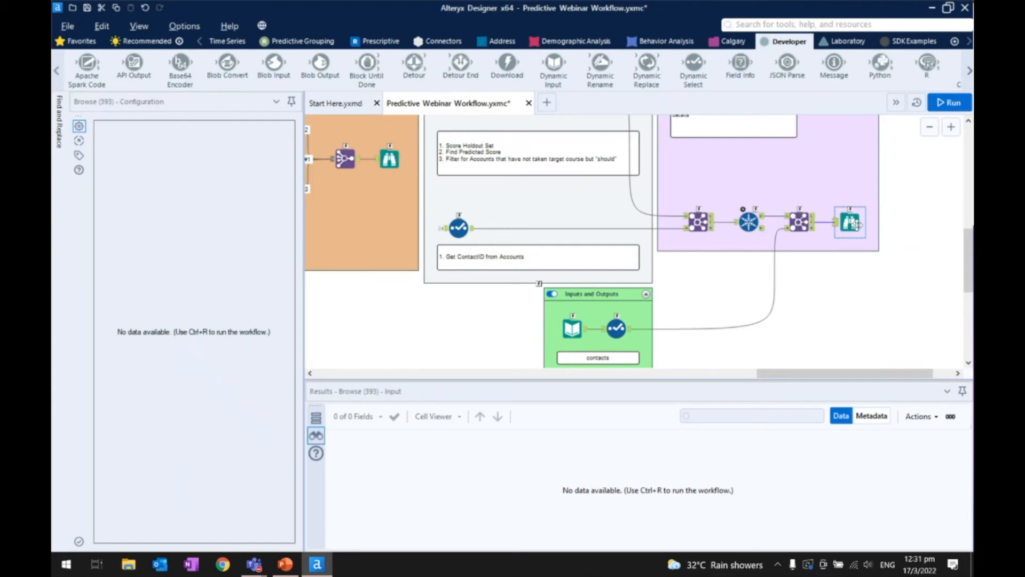
pyautogui.scroll(-2, 481, 253)
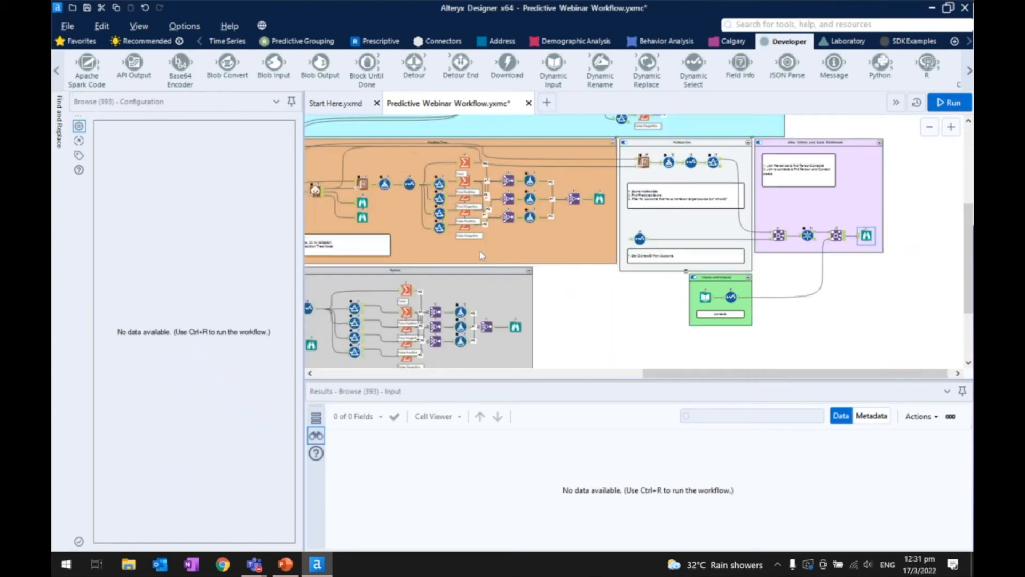
pyautogui.scroll(-1, 414, 244)
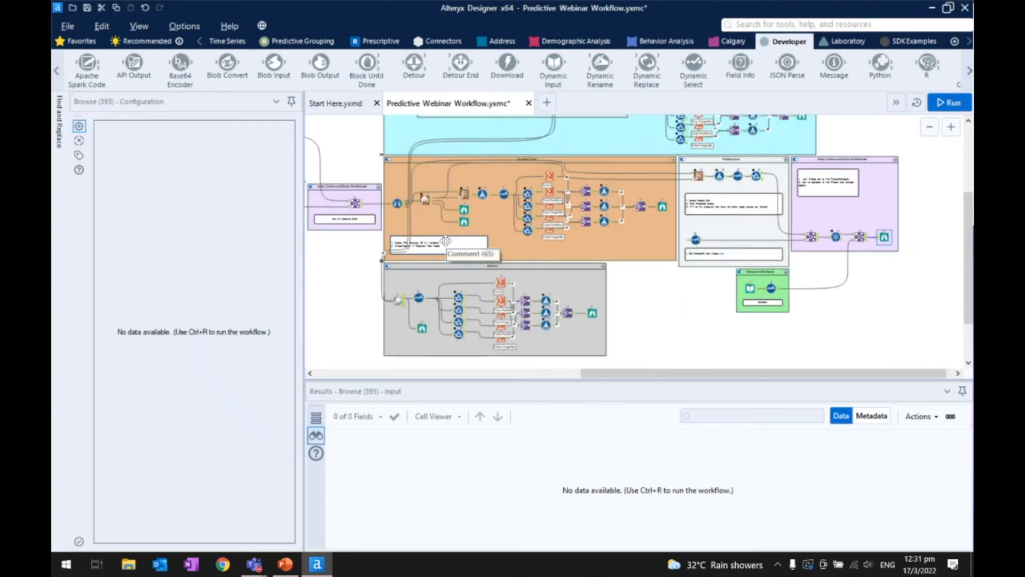
pyautogui.scroll(1, 445, 241)
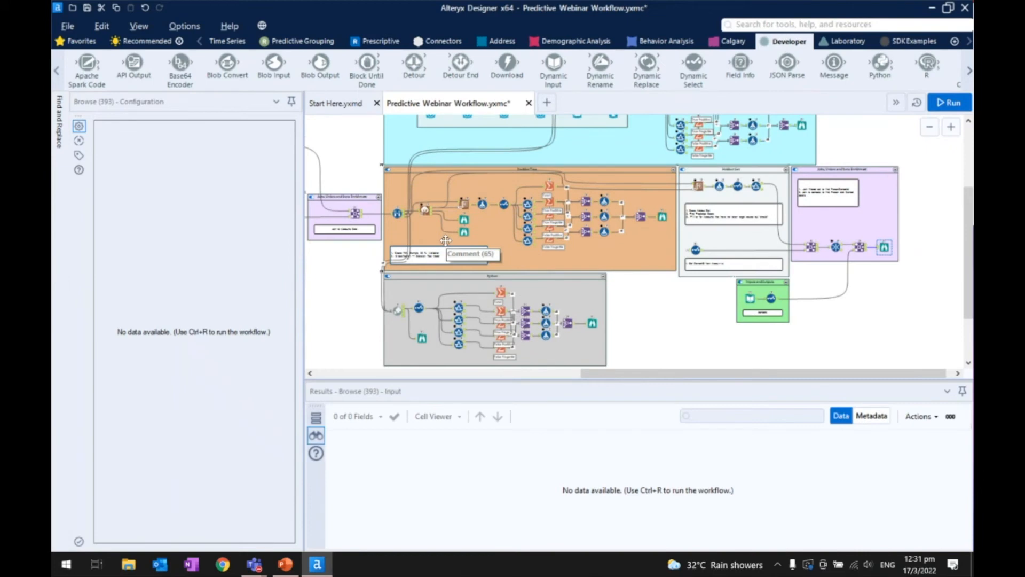
# - Switch to the PowerPoint presentation, show it as a slide show and advance to the Tool Recap slide
pyautogui.click(285, 563)
pyautogui.click(836, 544)
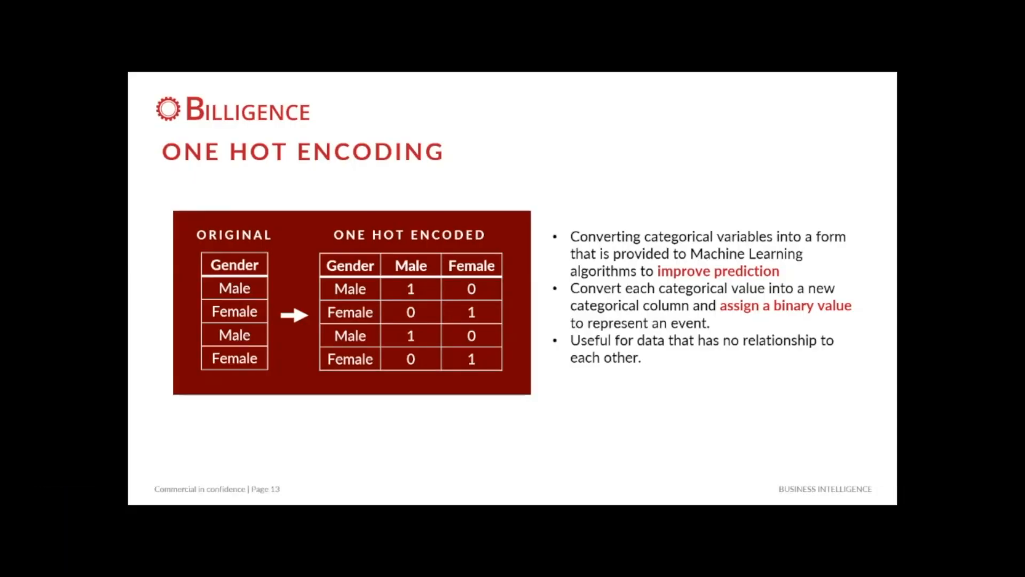
pyautogui.press('Right')
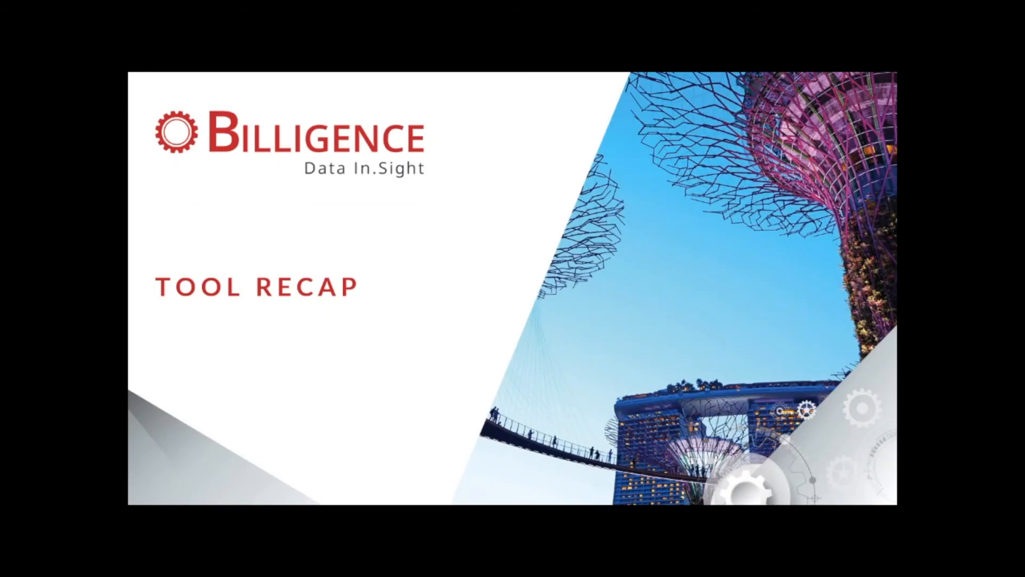